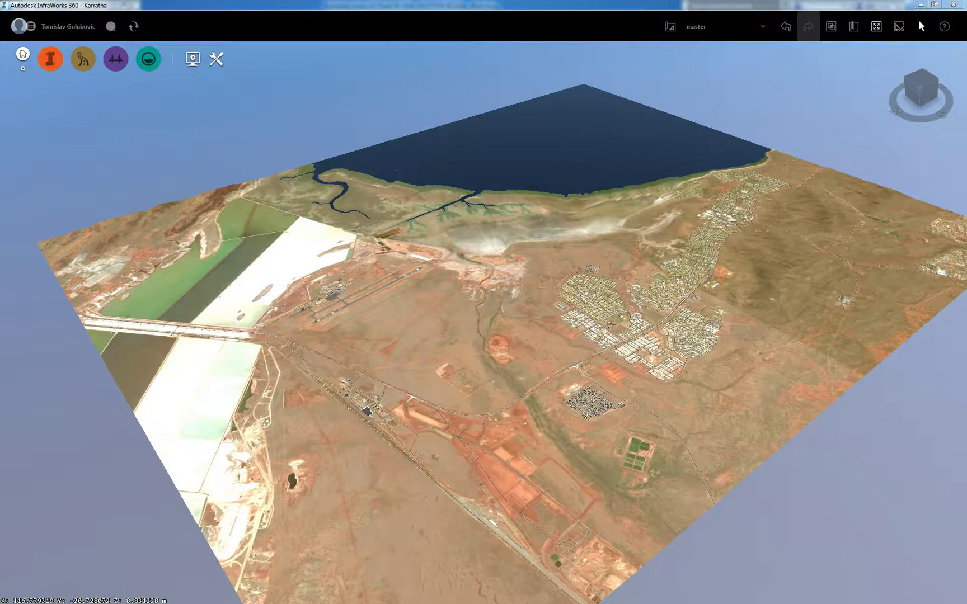
- Inspect the open terrain around the creek between the airstrip and the town in the Karratha model
left_click(431, 323)
scroll(431, 327, "up", 2)
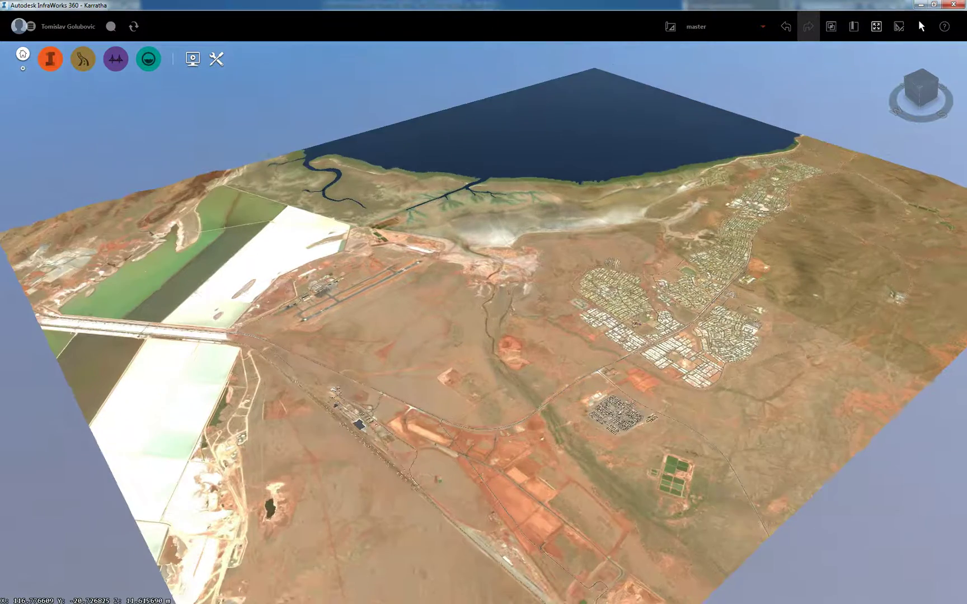
scroll(554, 374, "up", 5)
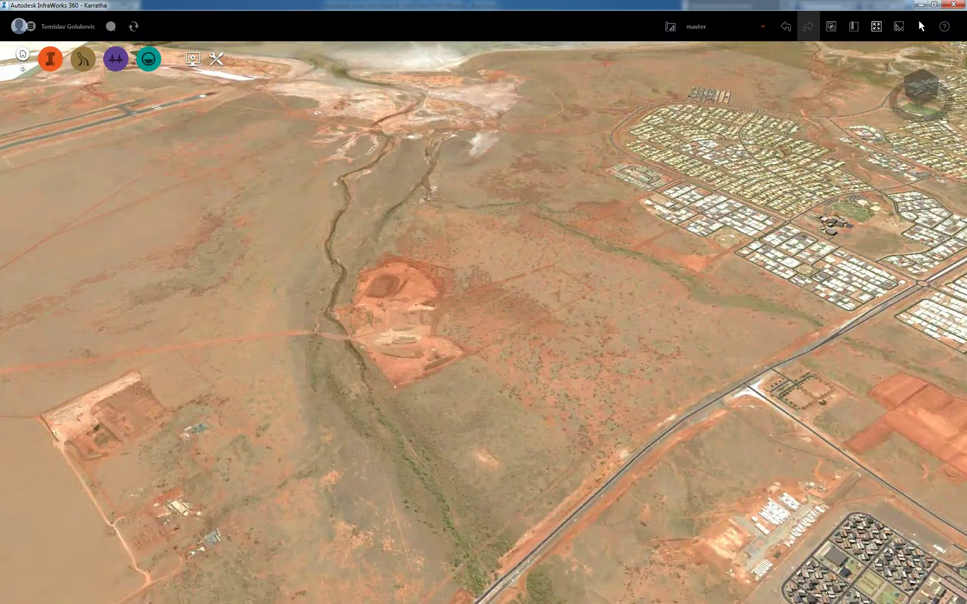
middle_click_drag(554, 373, 579, 415)
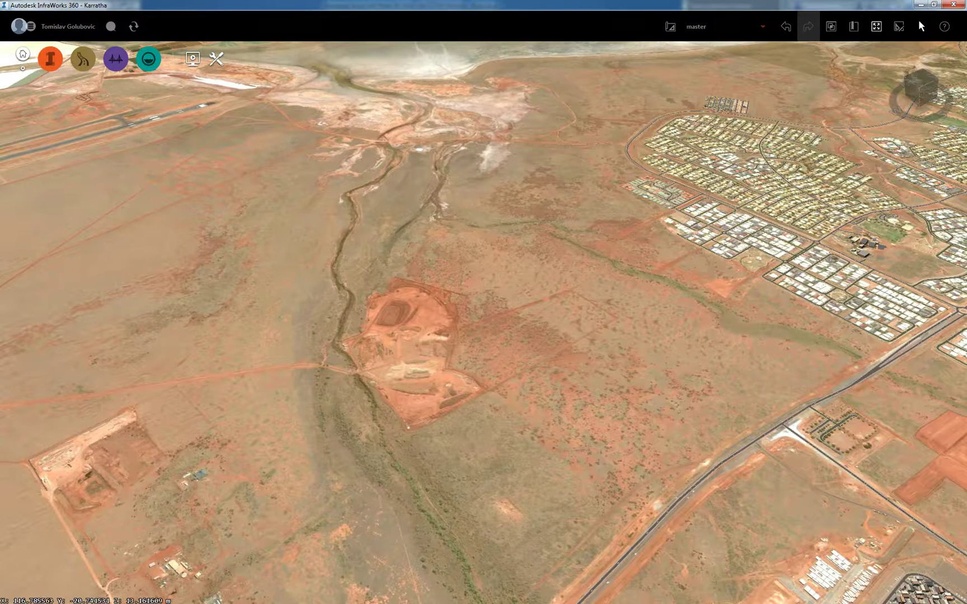
middle_click_drag(579, 415, 495, 374)
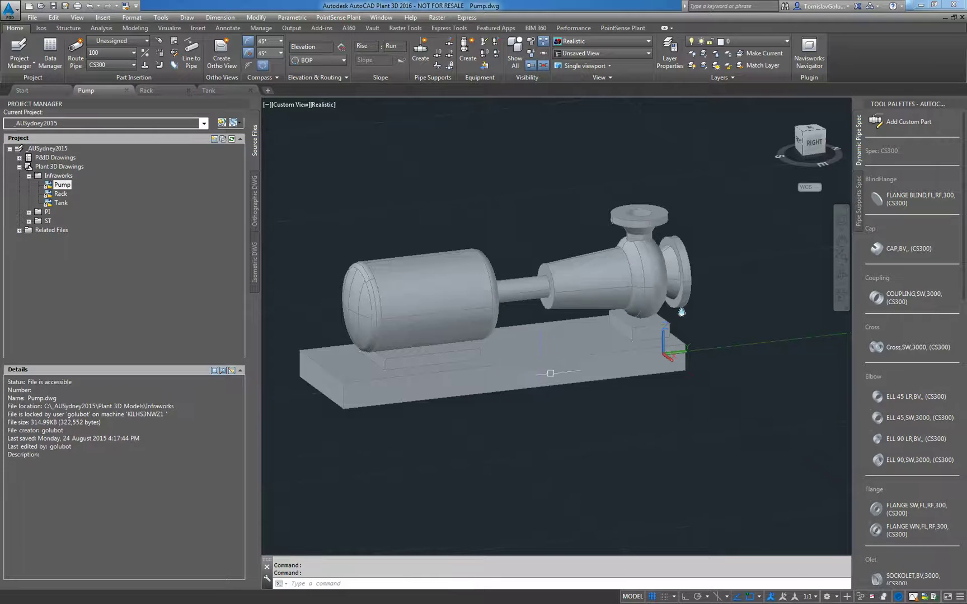
- Review the Pump, Rack and Tank drawings in AutoCAD Plant 3D
scroll(557, 373, "down", 2)
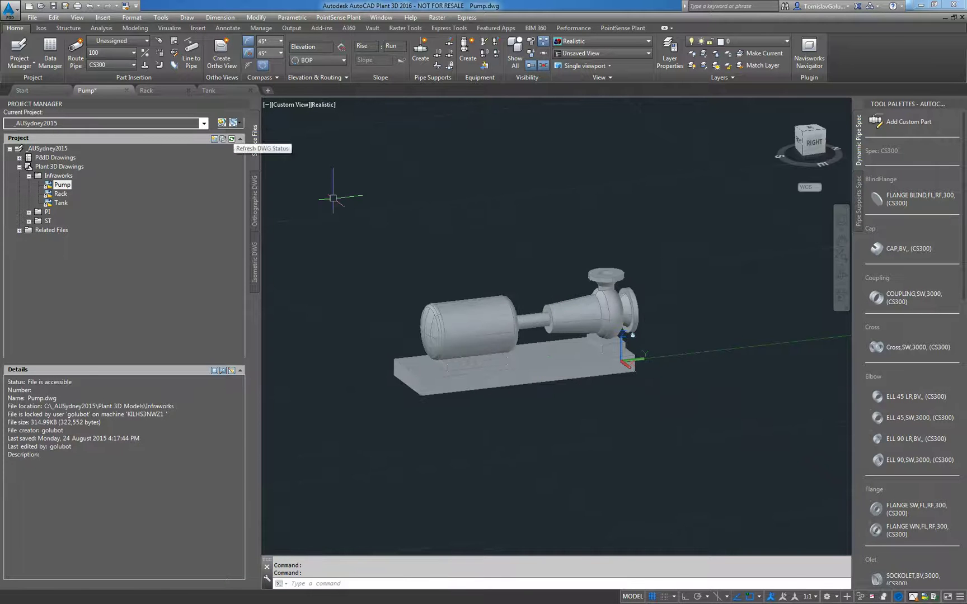
left_click(150, 90)
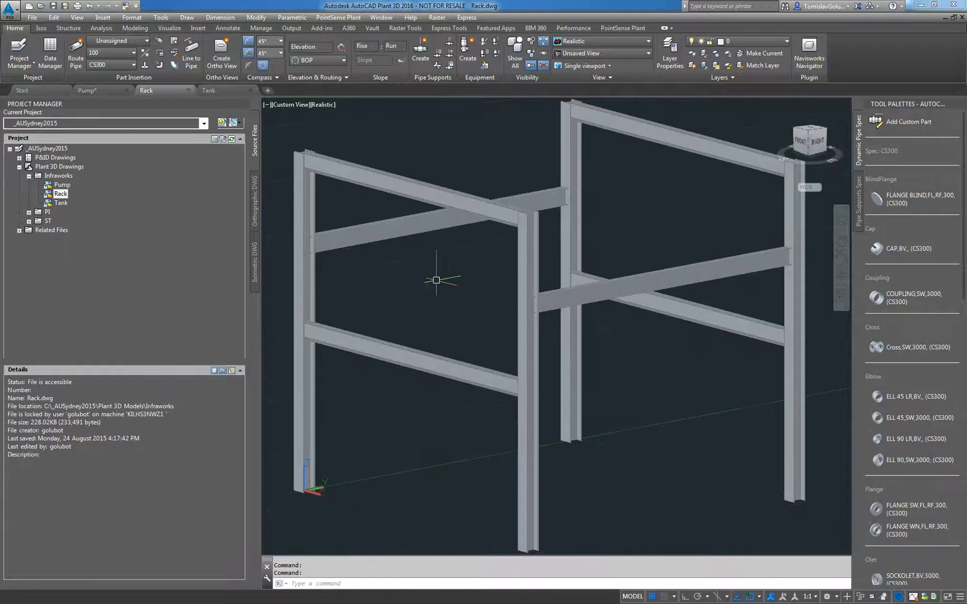
scroll(440, 303, "down", 2)
middle_click_drag(449, 295, 433, 326)
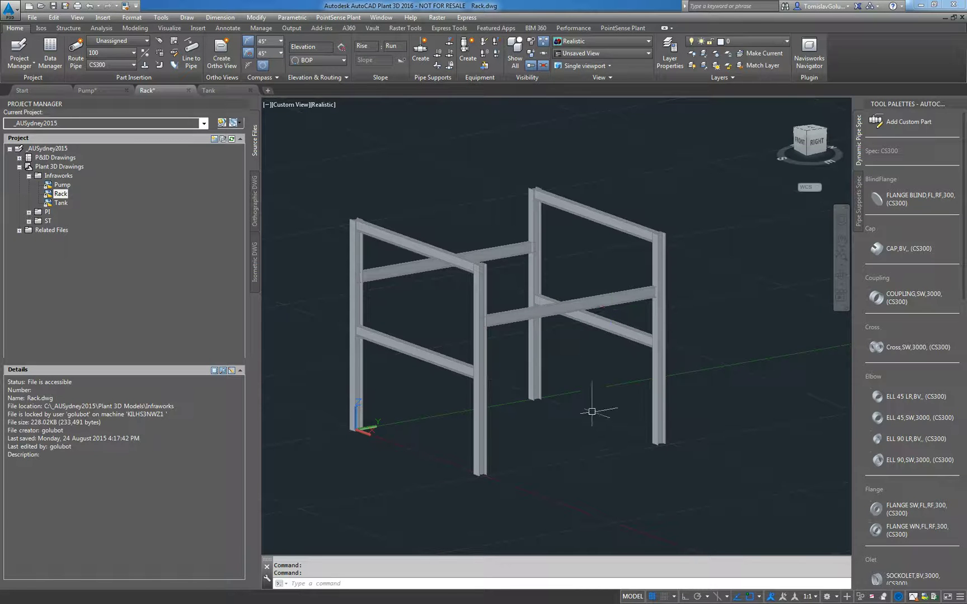
left_click(208, 90)
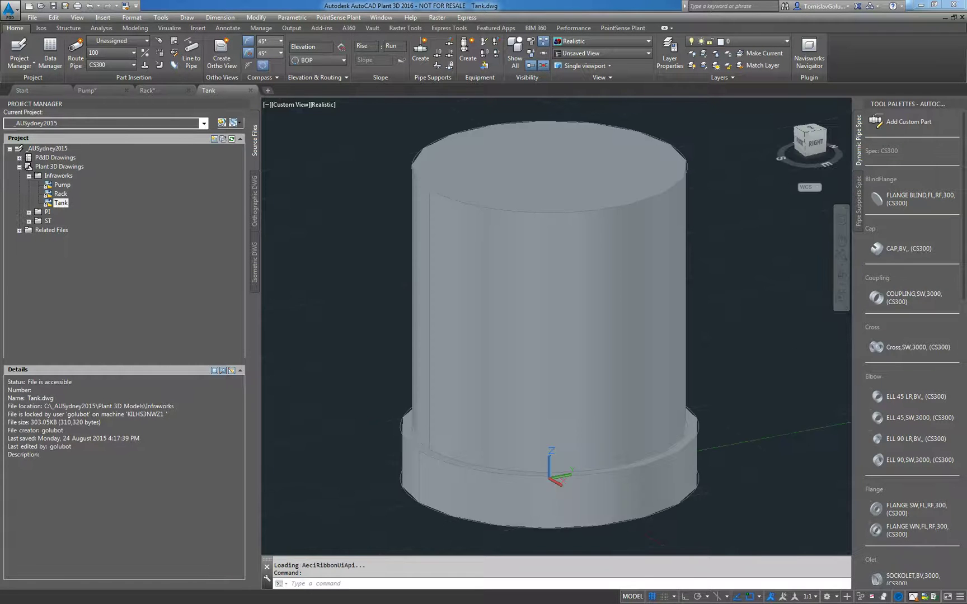
scroll(368, 306, "down", 3)
middle_click_drag(361, 292, 369, 314)
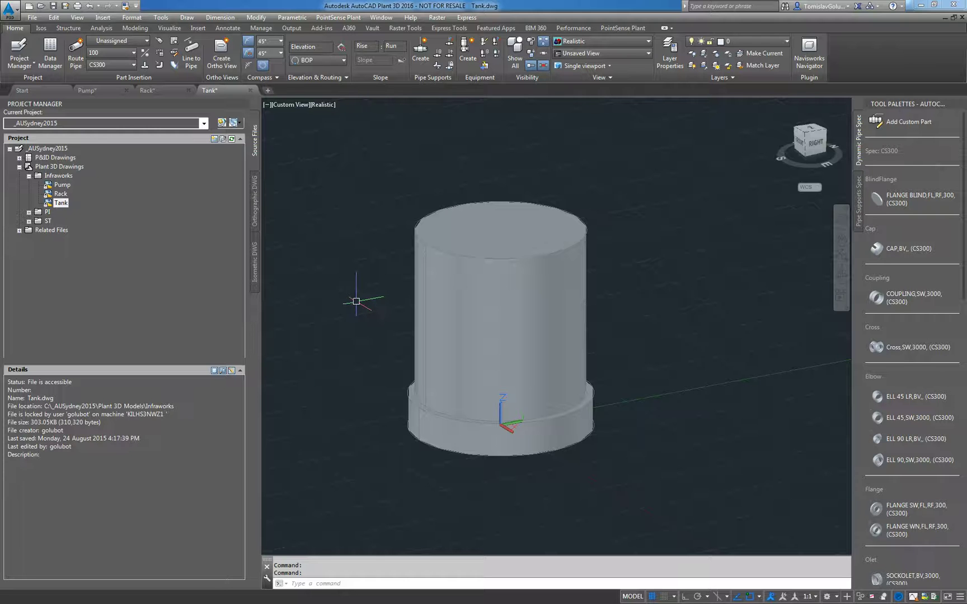
- Export the tank's visible objects to the desktop as Tank.fbx and close the Tank drawing without saving
type("FBXEXPORT")
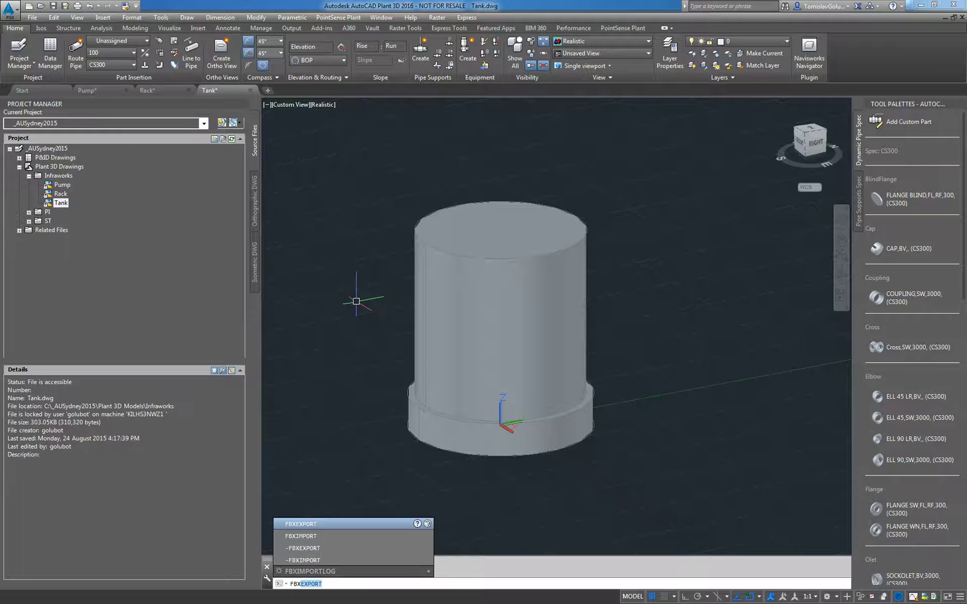
key("Return")
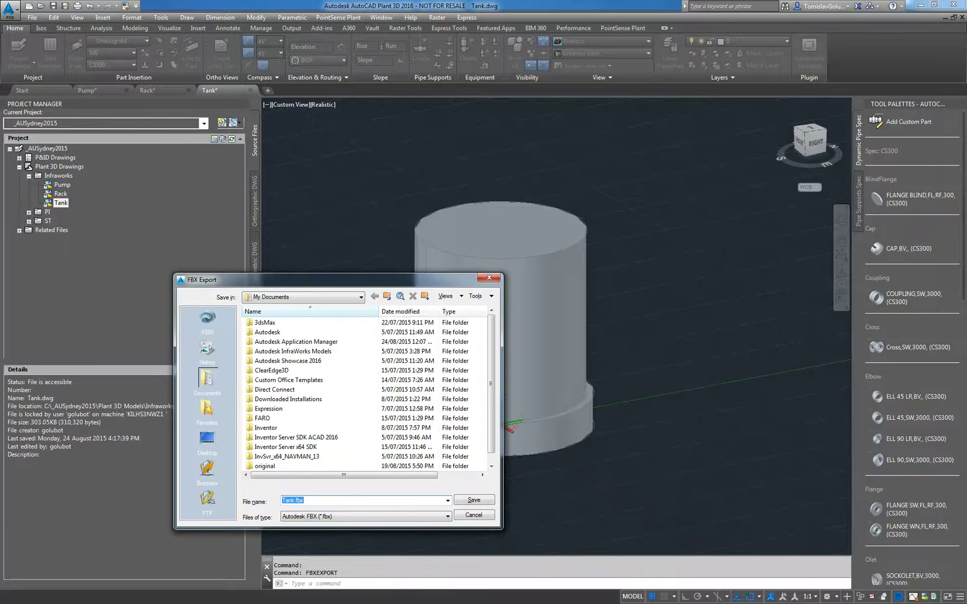
left_click(207, 439)
key("Return")
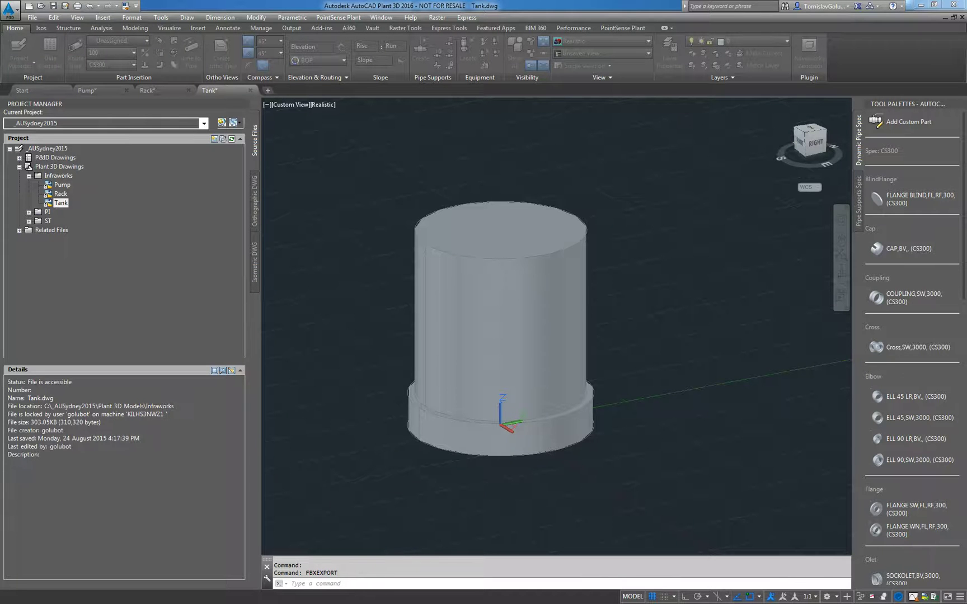
left_click_drag(325, 316, 422, 293)
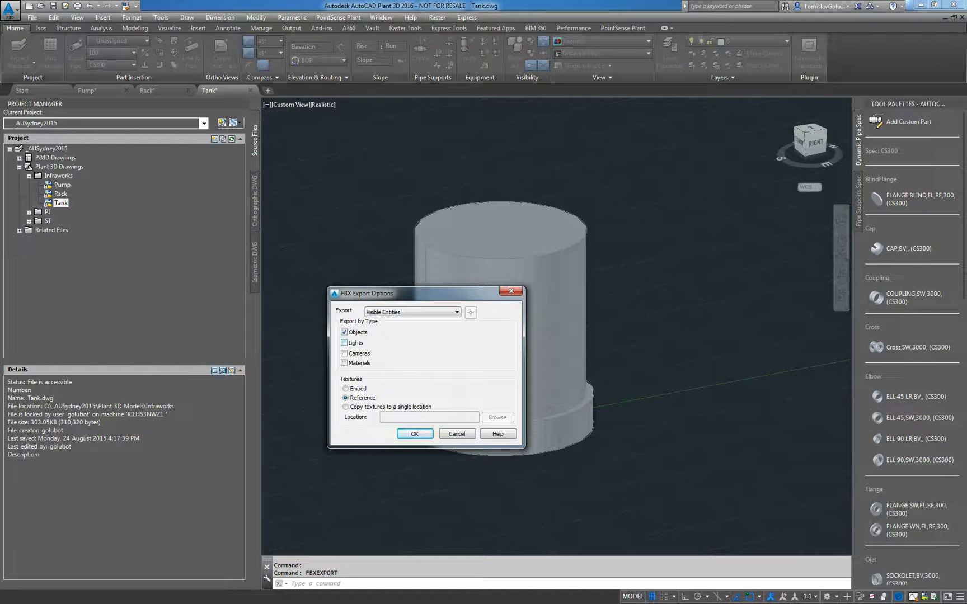
left_click(415, 434)
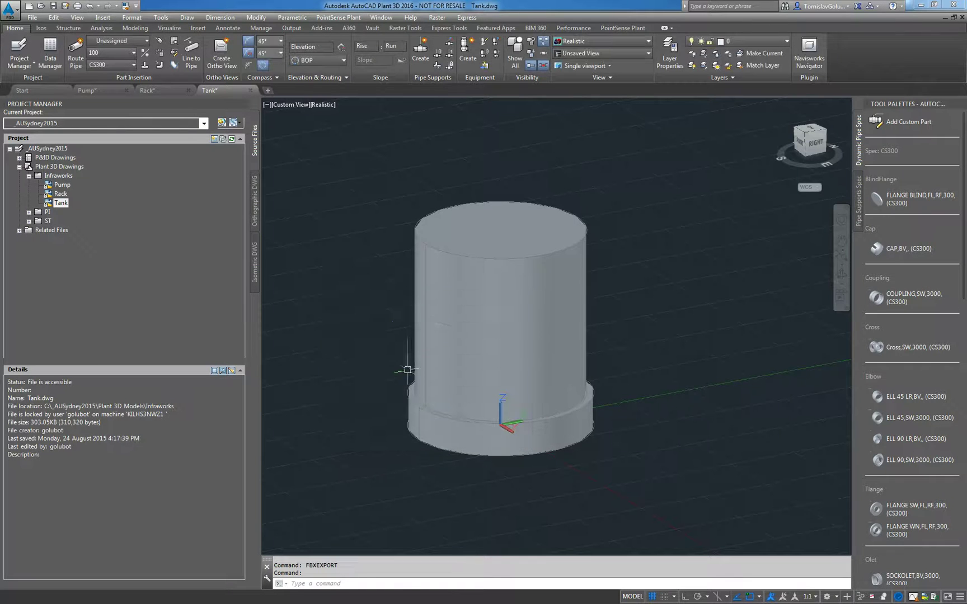
left_click(250, 90)
left_click(494, 329)
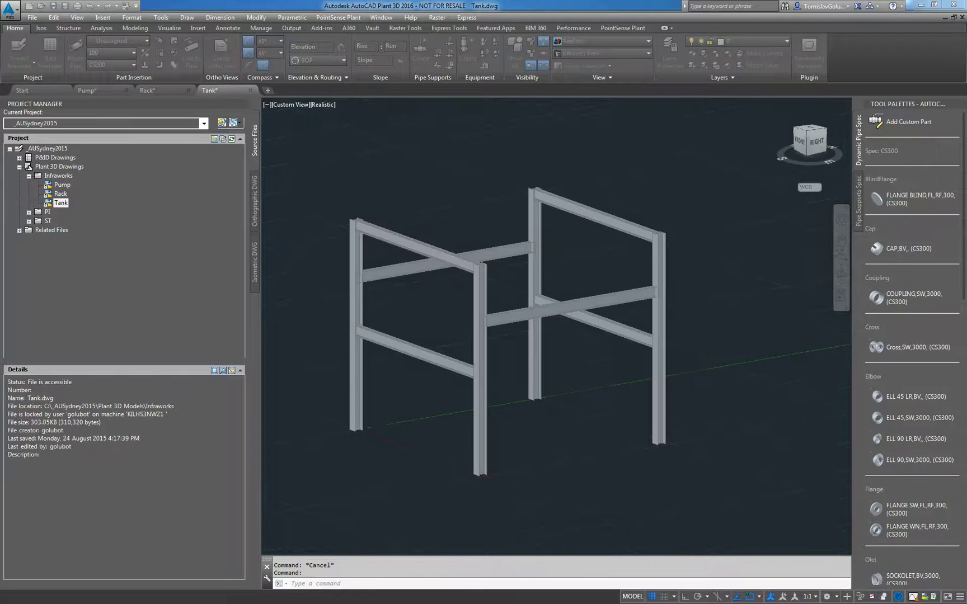
- Export the rack's visible objects to the desktop as an FBX file named Rack and close the Rack drawing without saving
type("FBXEXPORT")
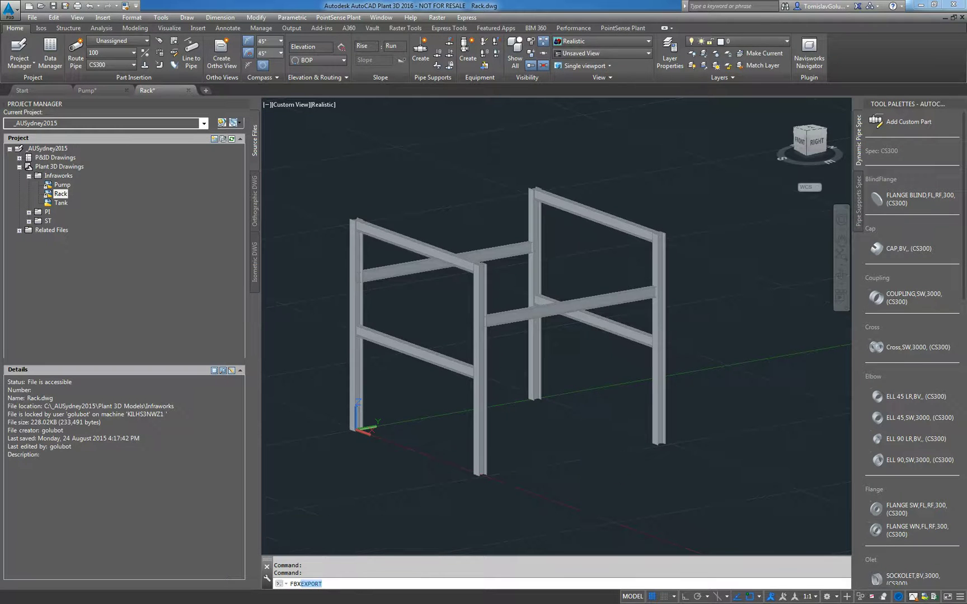
key("Return")
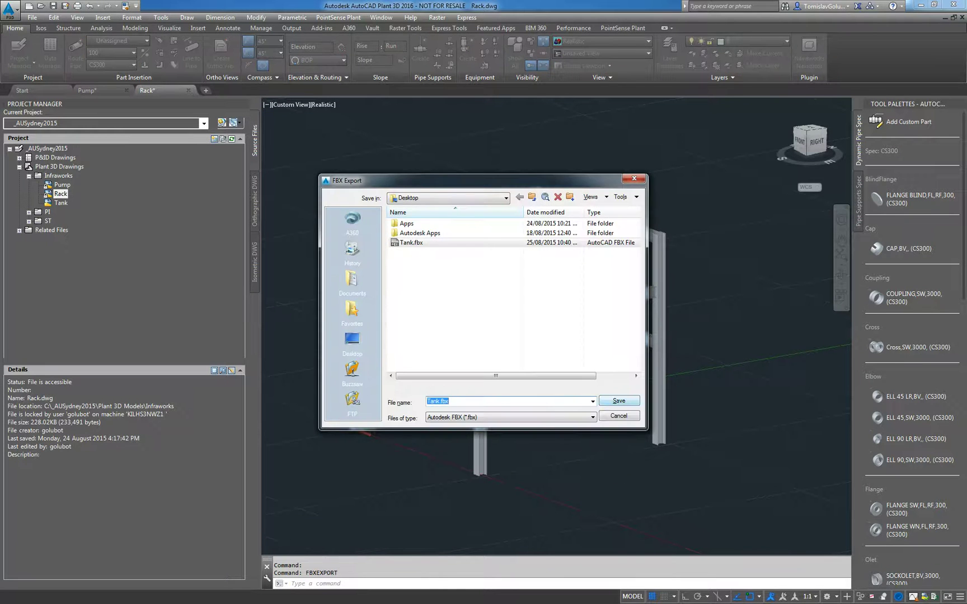
key("Return")
left_click(549, 329)
type("Rack")
key("Return")
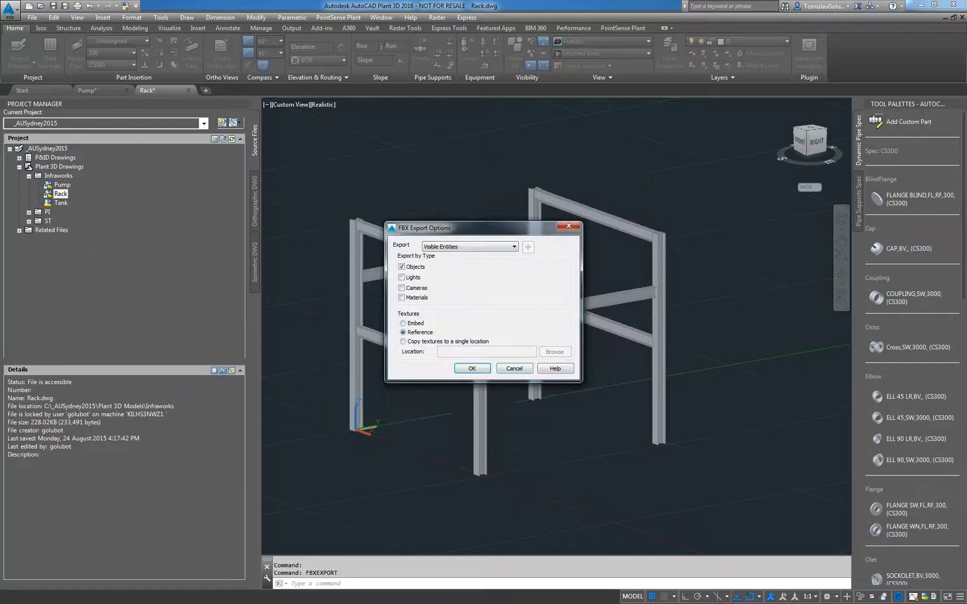
key("Return")
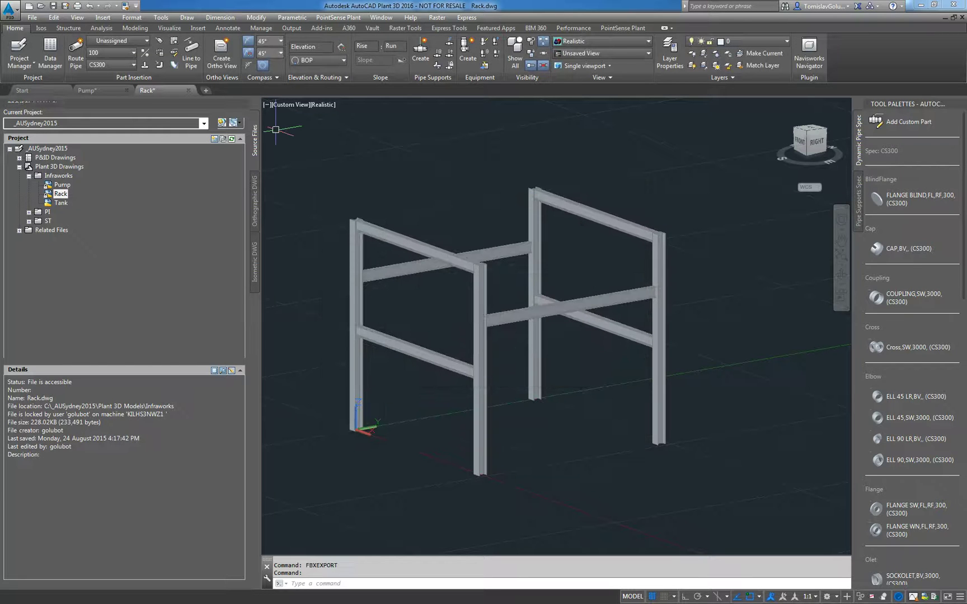
left_click(189, 90)
left_click(495, 330)
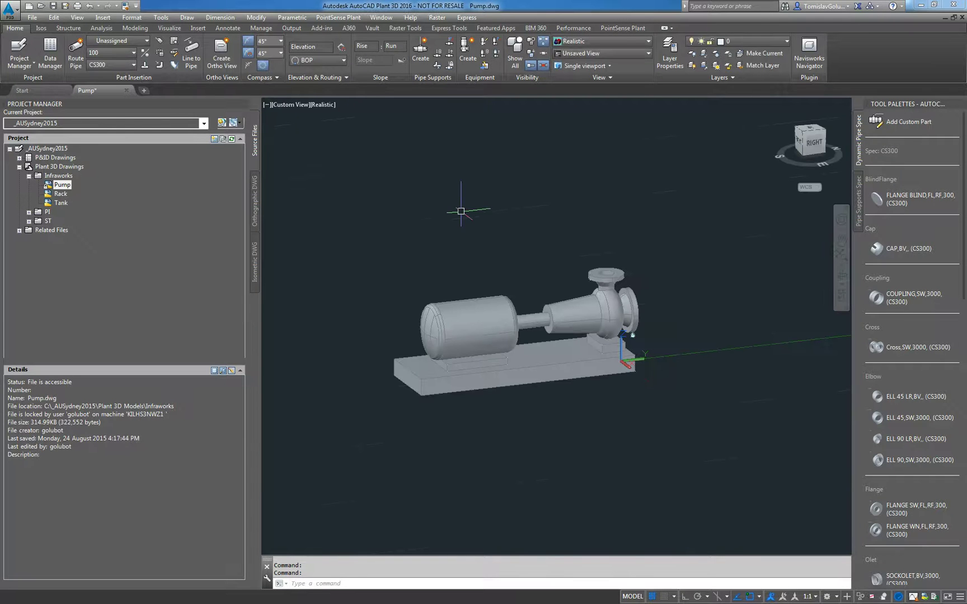
- Export the pump's visible objects to the desktop as an FBX file named Pump and quit AutoCAD Plant 3D without saving
type("fbxexport")
key("Return")
type("Pump")
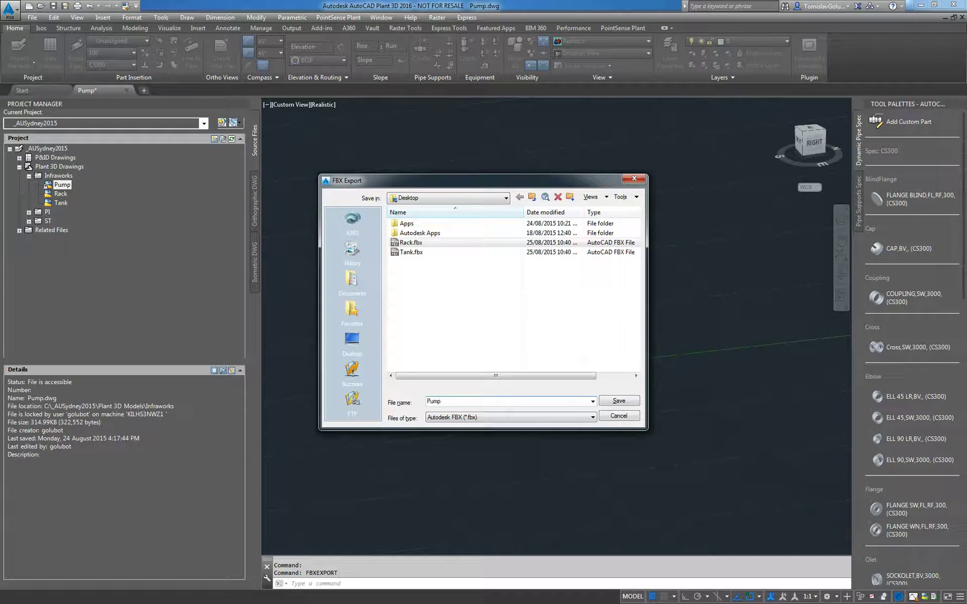
key("Return")
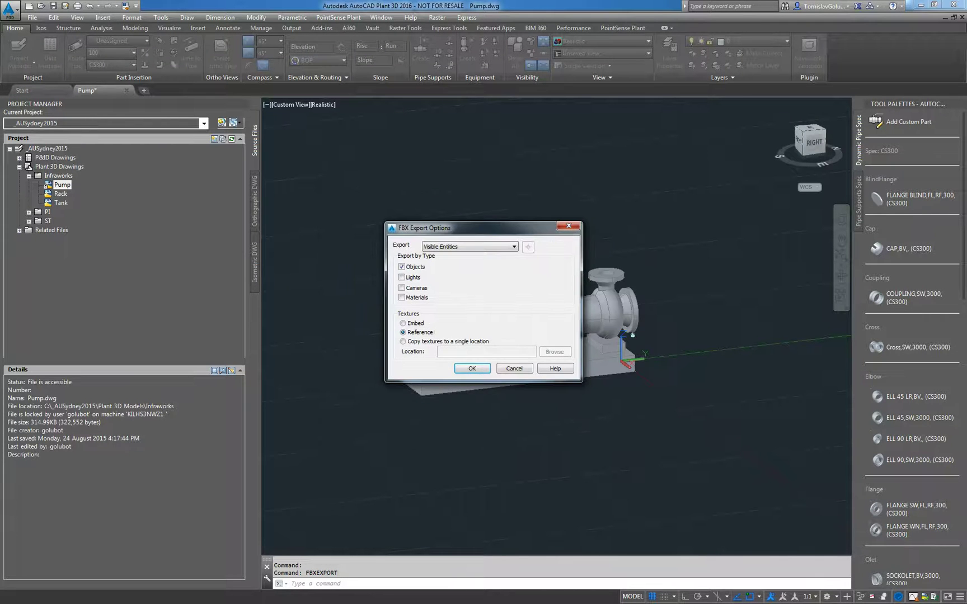
left_click(472, 369)
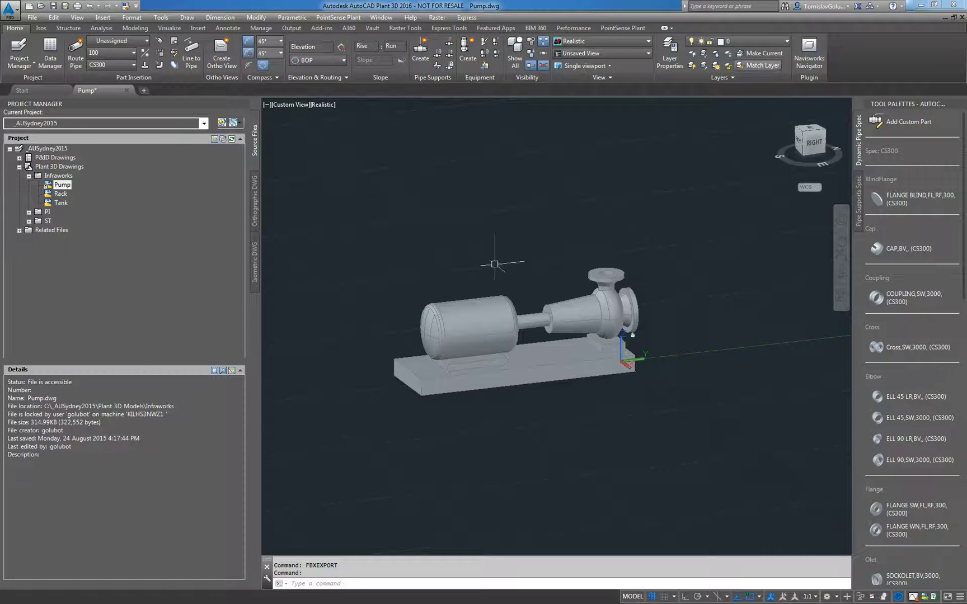
left_click(954, 5)
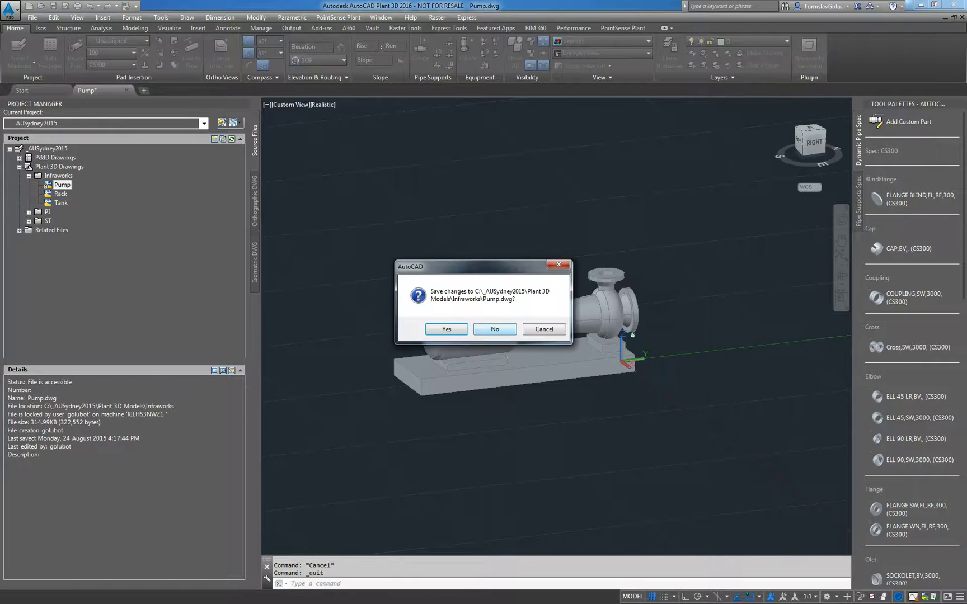
left_click(495, 329)
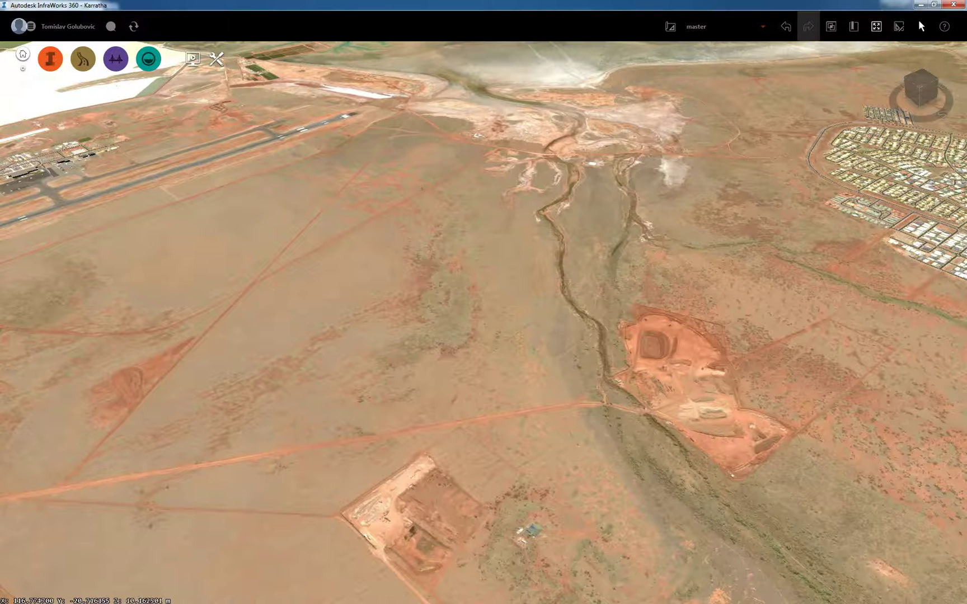
- Show the 3D Model styles of the Style Palette in InfraWorks
left_click(50, 58)
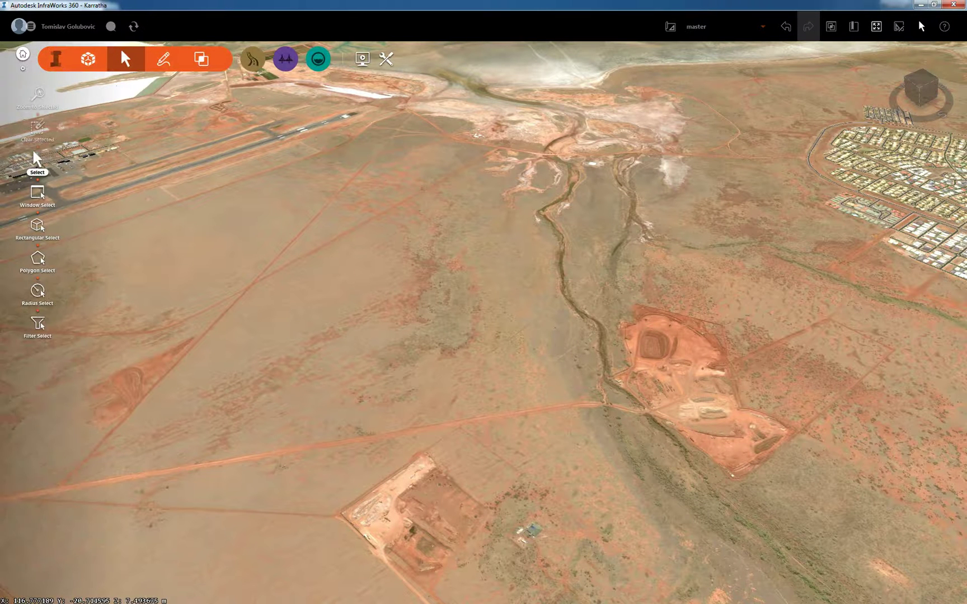
left_click(163, 59)
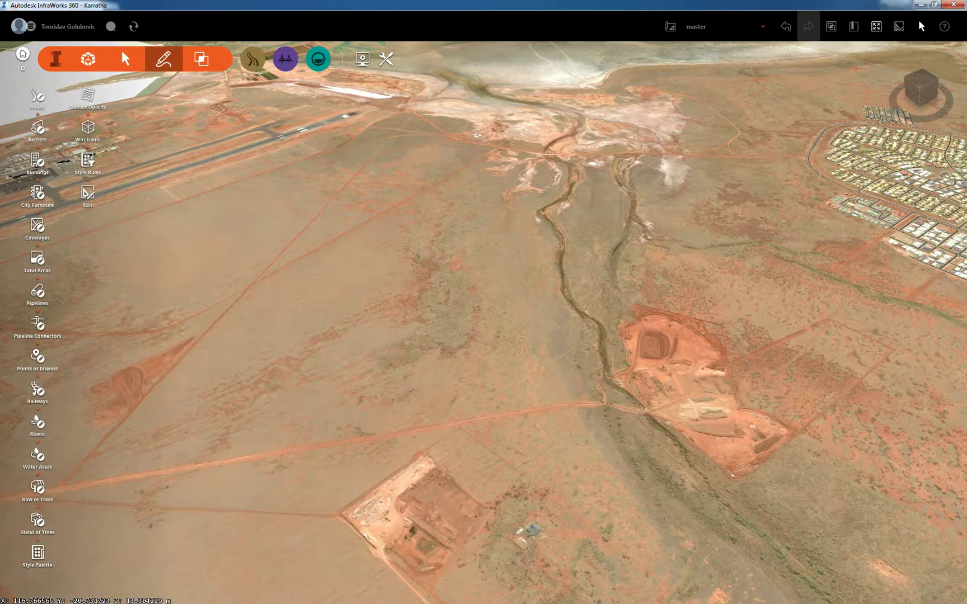
left_click(38, 554)
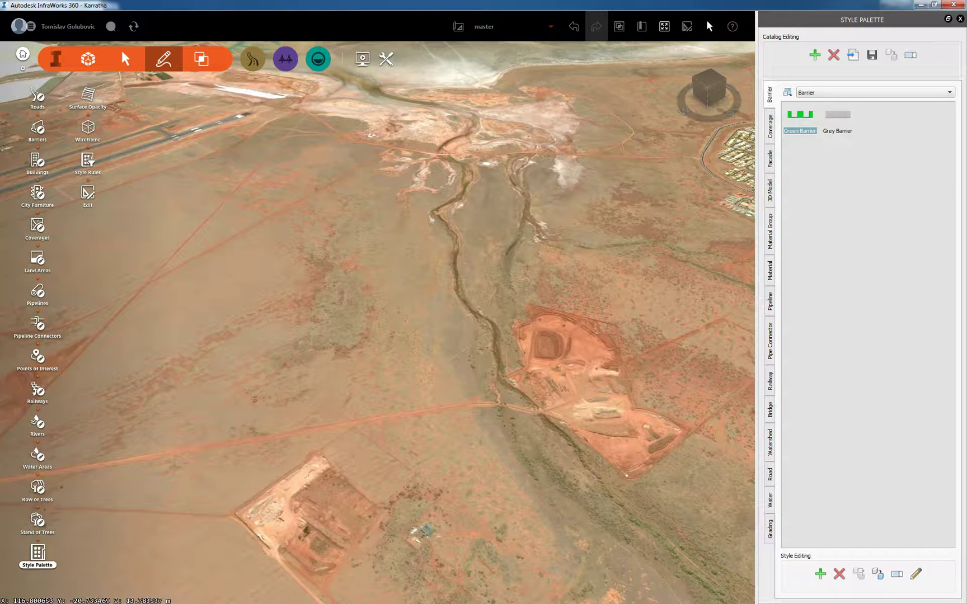
left_click(770, 190)
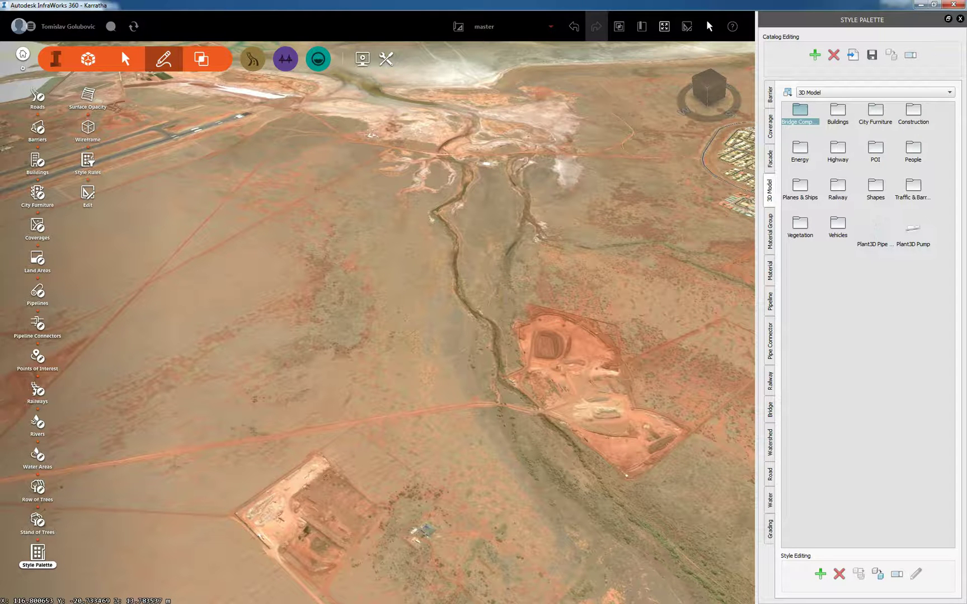
left_click(913, 230)
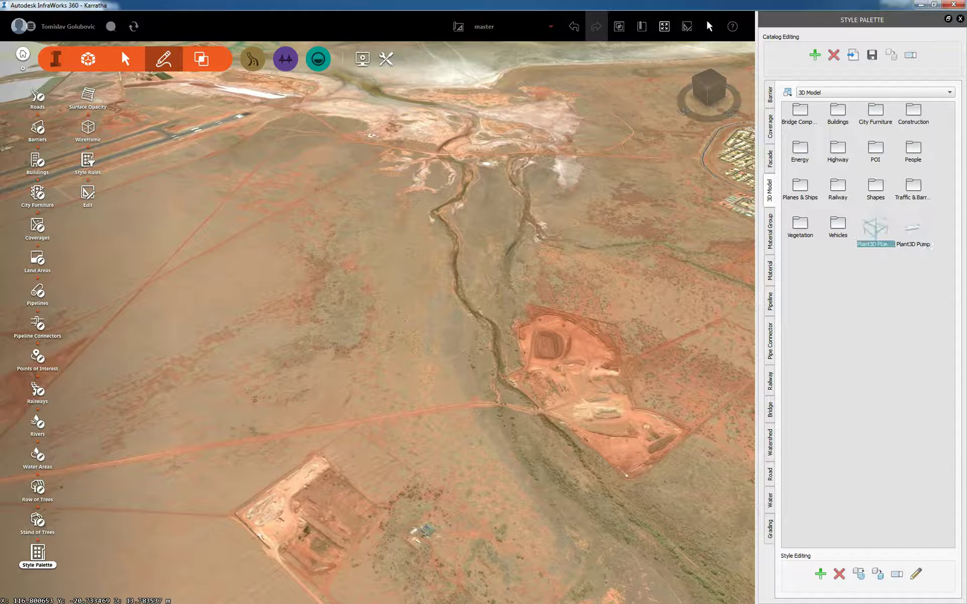
- Add a new 3D model style from the desktop file Tank.fbx, keeping the local origin as anchor point
left_click(819, 574)
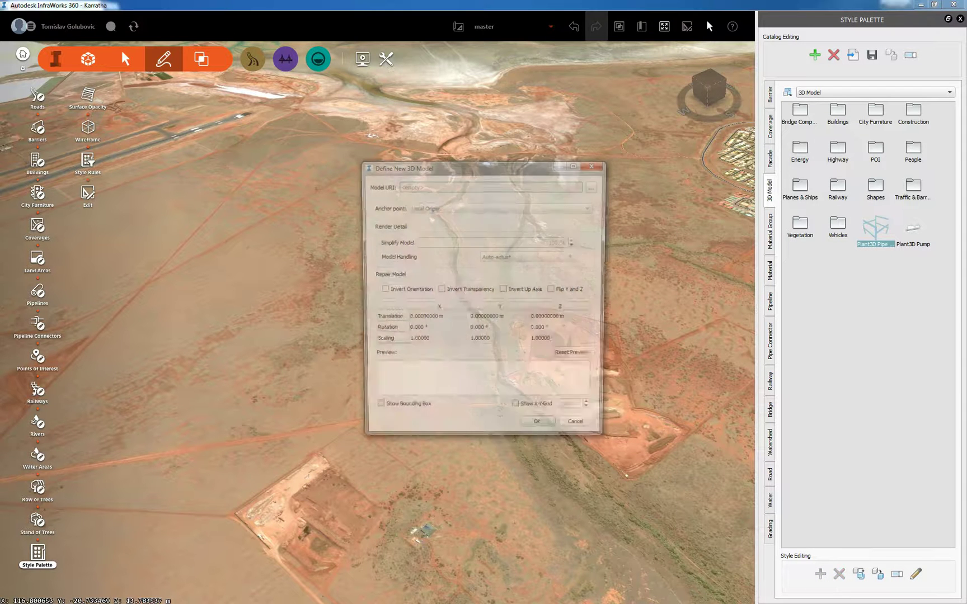
left_click(594, 186)
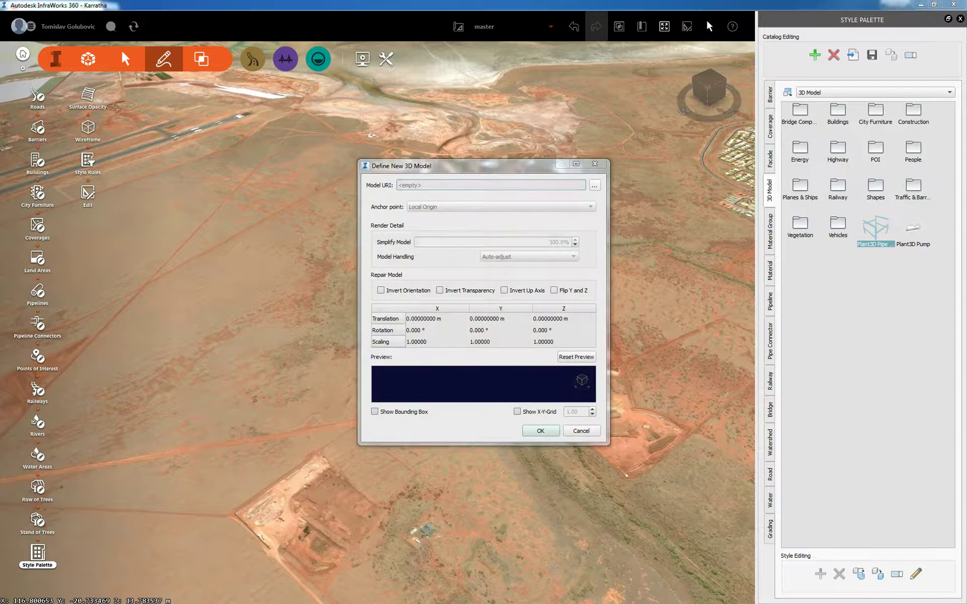
left_click_drag(440, 302, 440, 288)
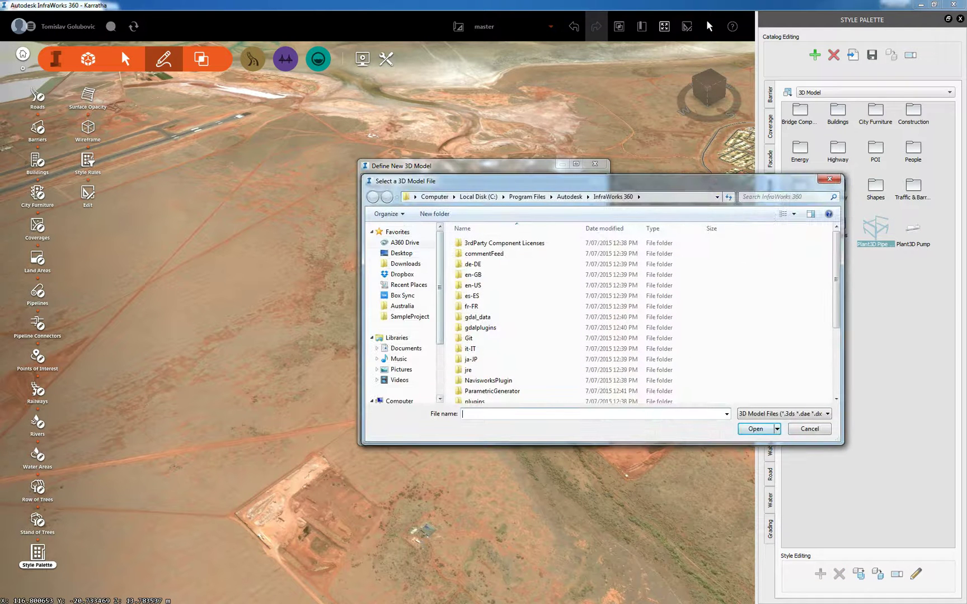
left_click(401, 253)
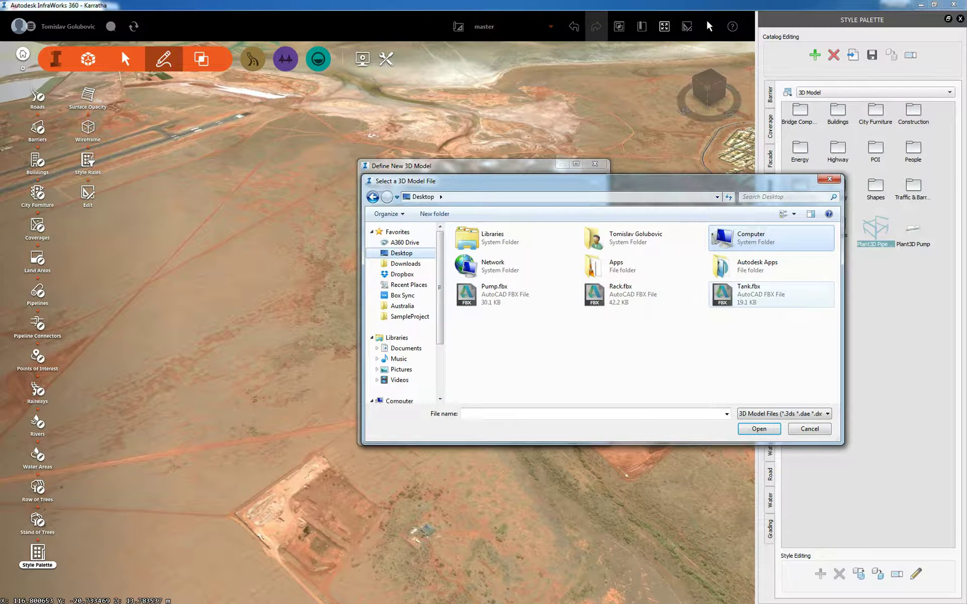
left_click(748, 294)
left_click(759, 429)
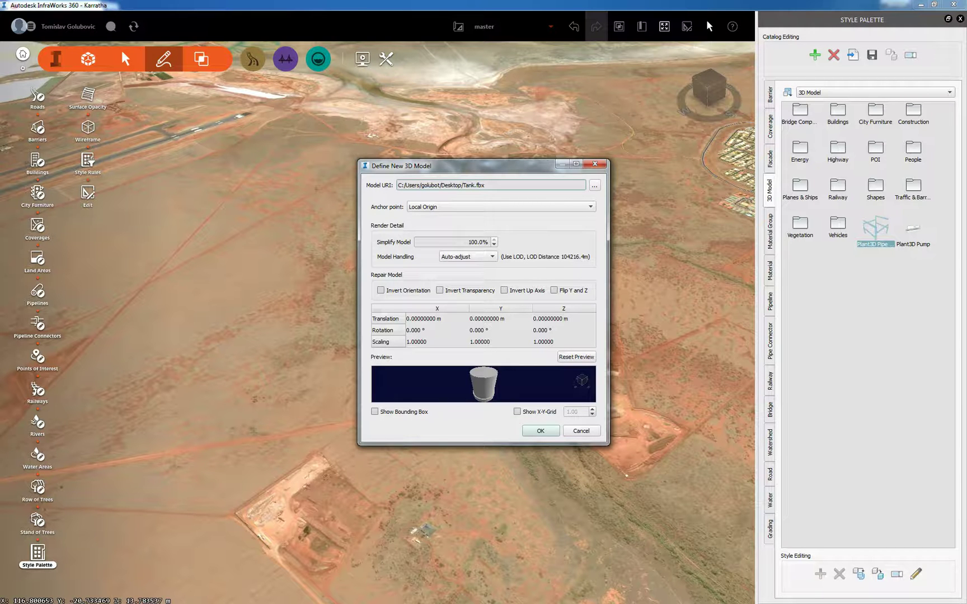
key("Return")
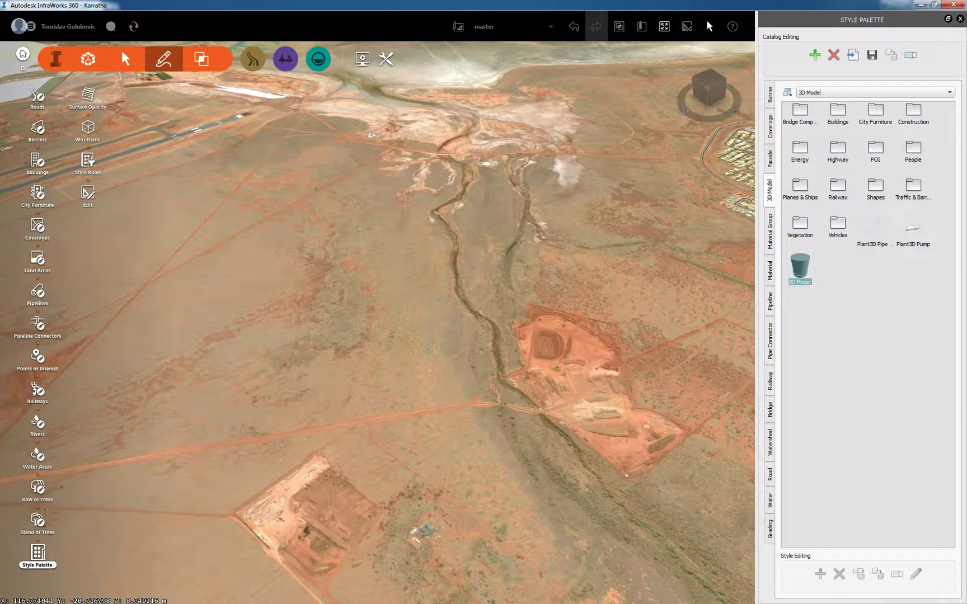
- Rename the new tank 3D model style to Plant3D Tank
left_click(38, 193)
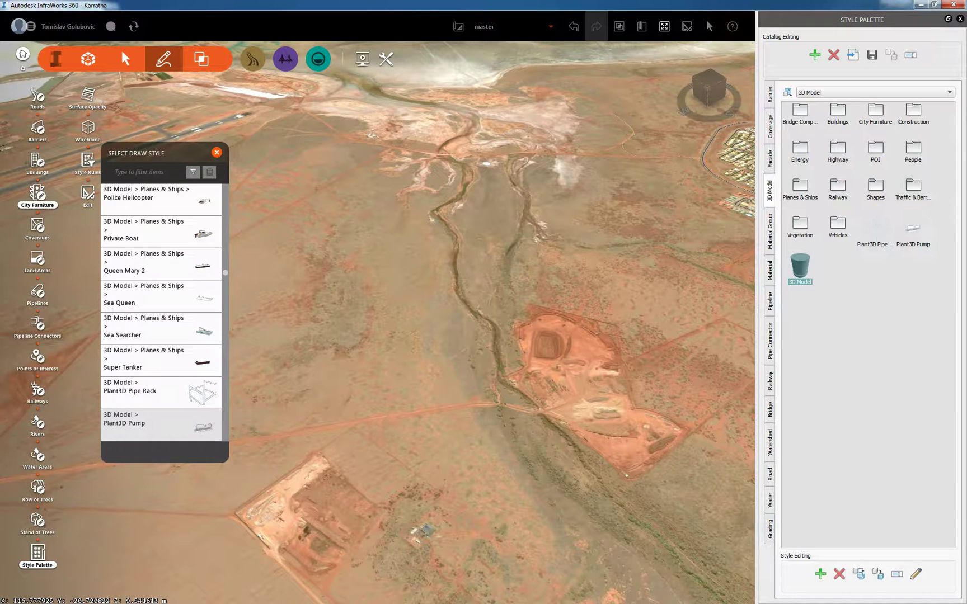
left_click(216, 152)
left_click(799, 281)
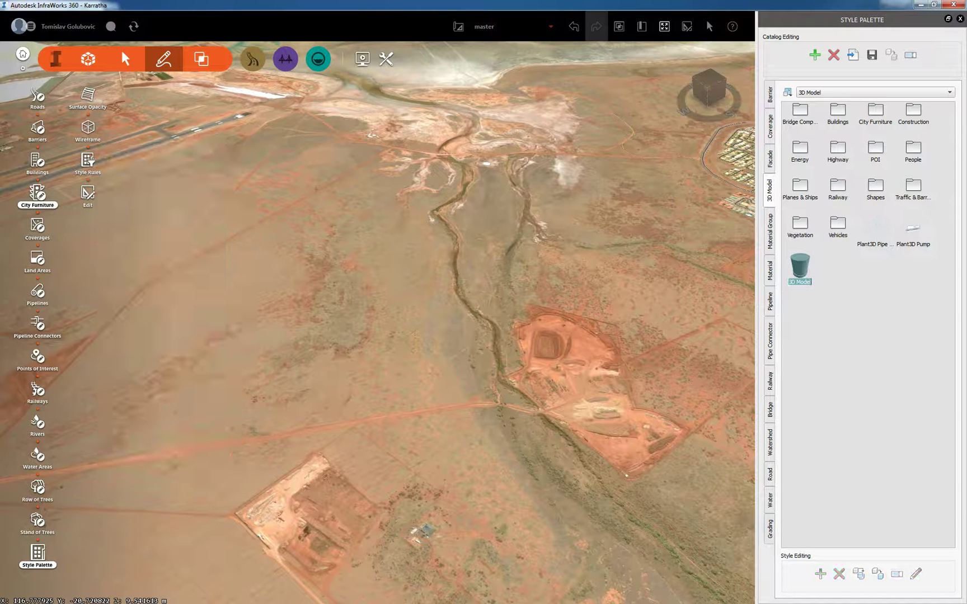
type("Plant3D Tank")
key("Return")
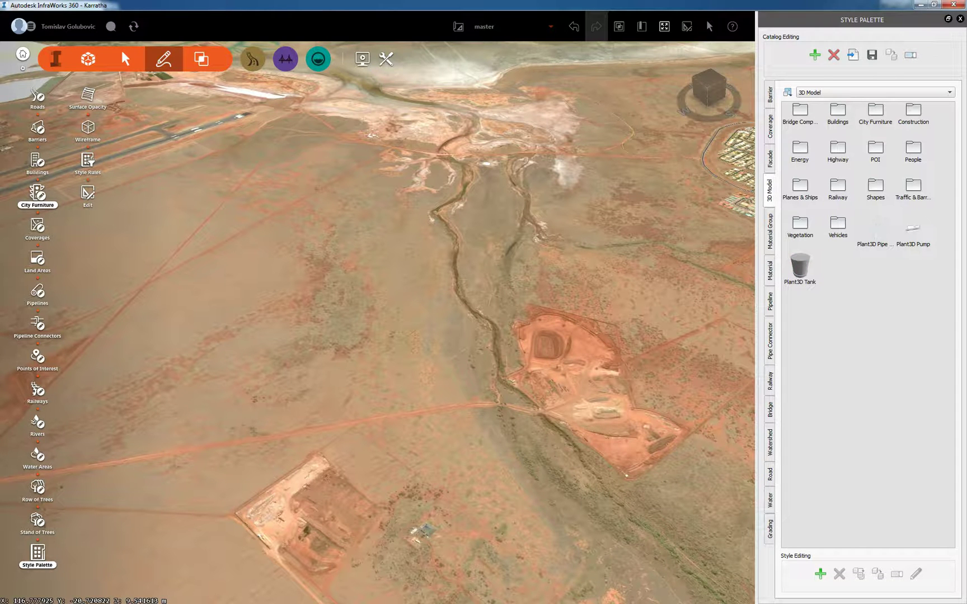
- Place a Plant3D Tank on the open terrain as city furniture and close the draw style list
left_click(38, 195)
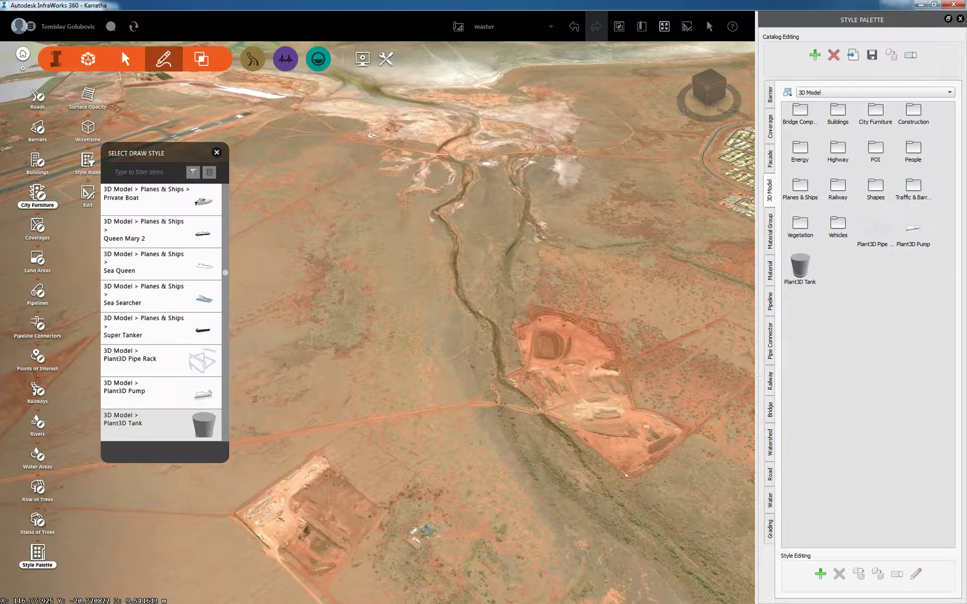
left_click(159, 425)
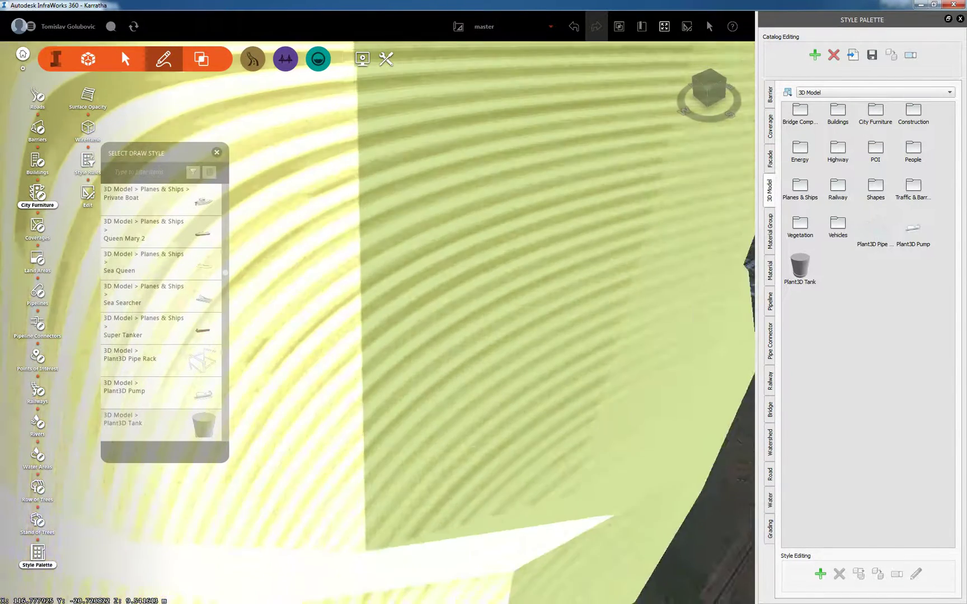
scroll(398, 358, "down", 5)
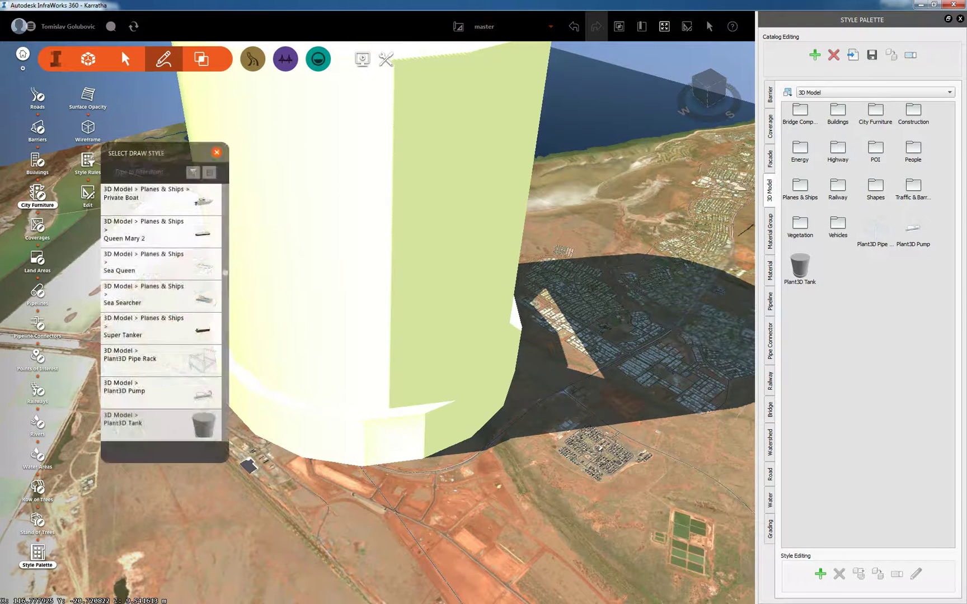
left_click(217, 152)
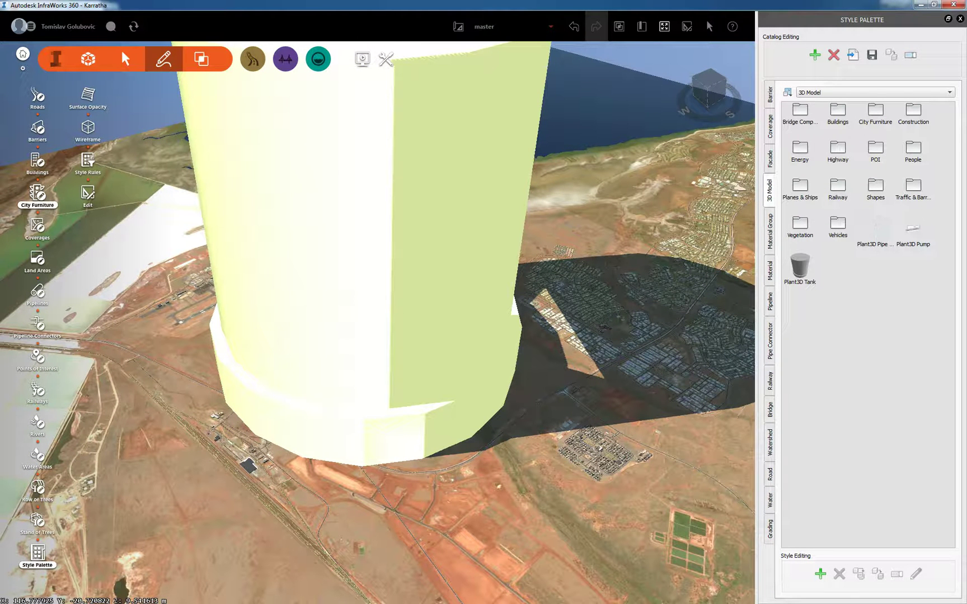
- Set the X scaling of the Plant3D Tank style to 0.001
left_click(801, 267)
left_click(915, 573)
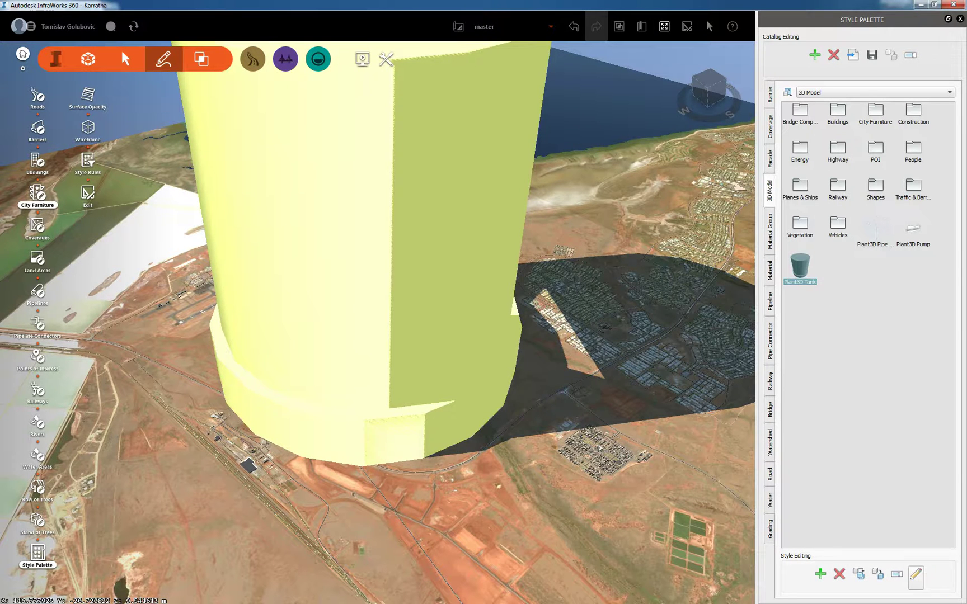
left_click(430, 333)
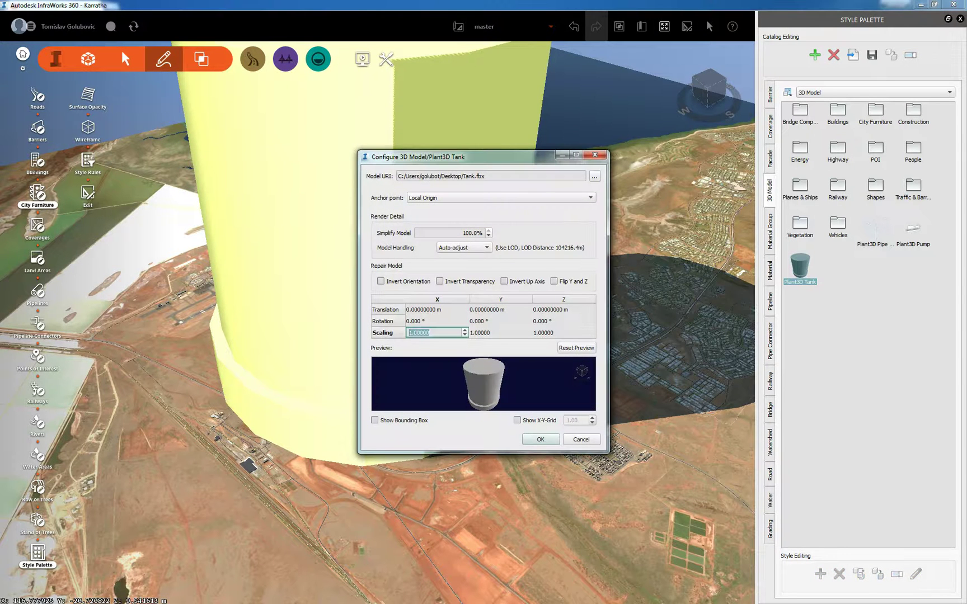
type(".001")
key("Return")
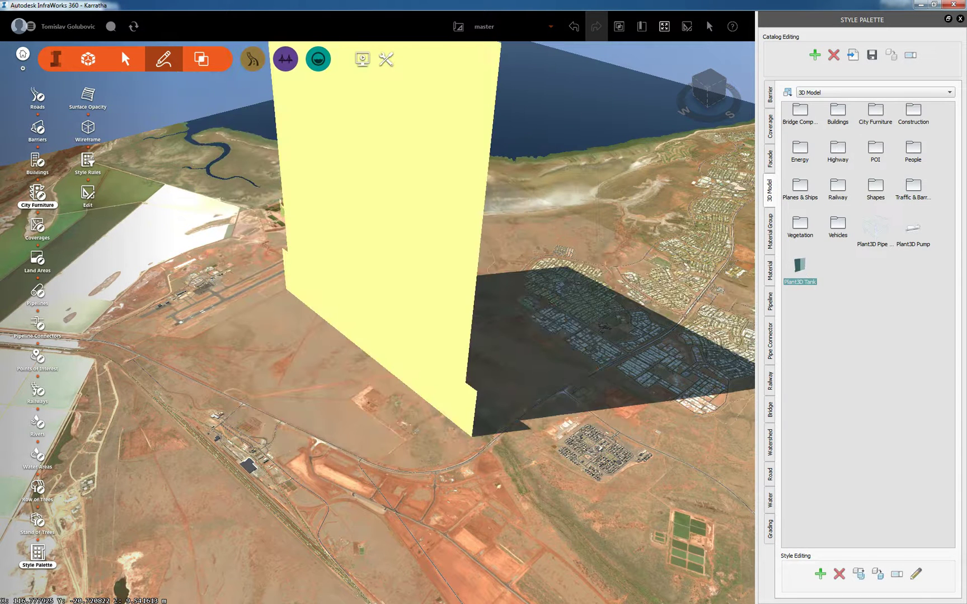
- Set the Y and Z scaling of the Plant3D Tank style to 0.001 and check the placed tank
left_click(916, 575)
left_click(497, 333)
type(".001")
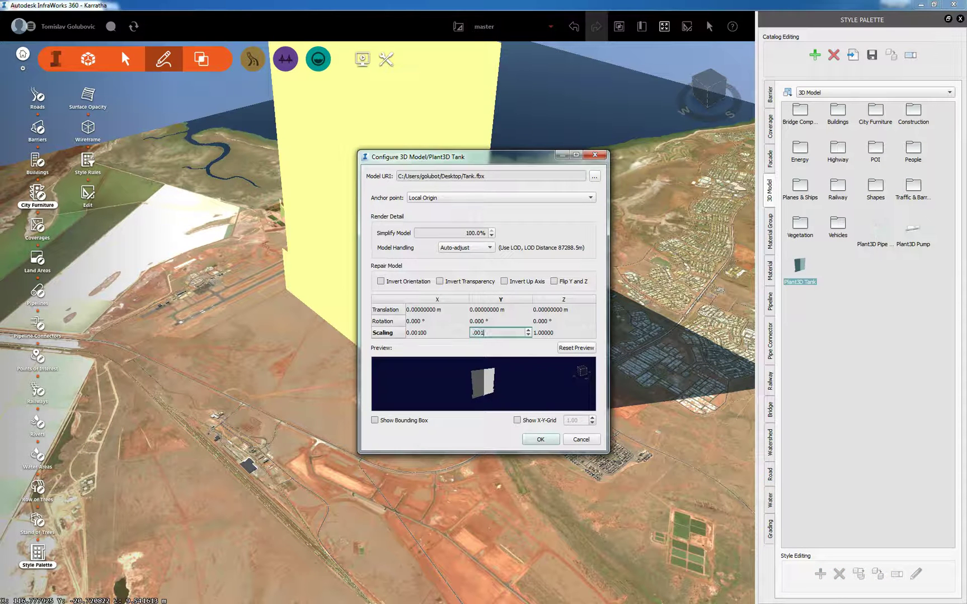
key("Tab")
type(".001")
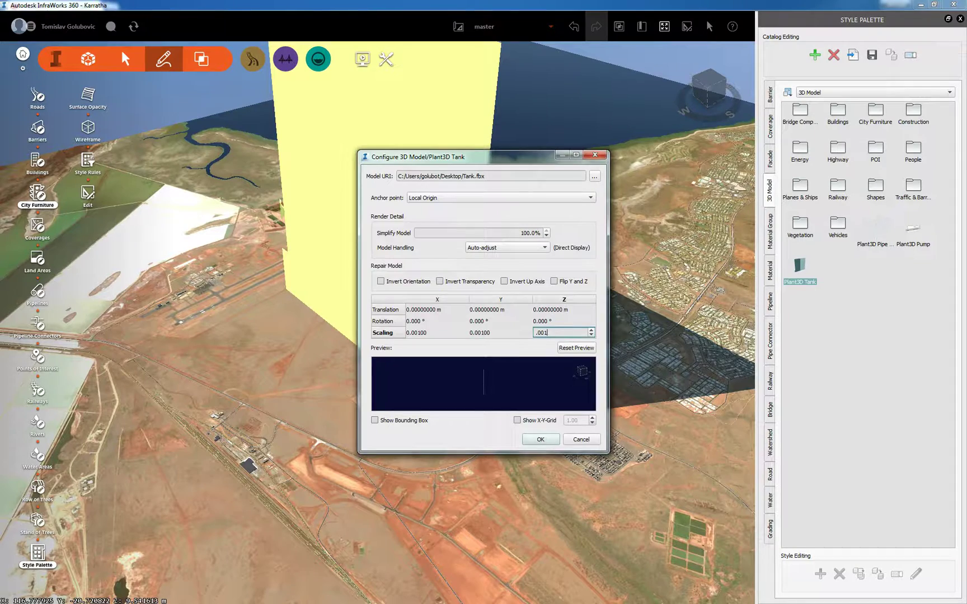
key("Return")
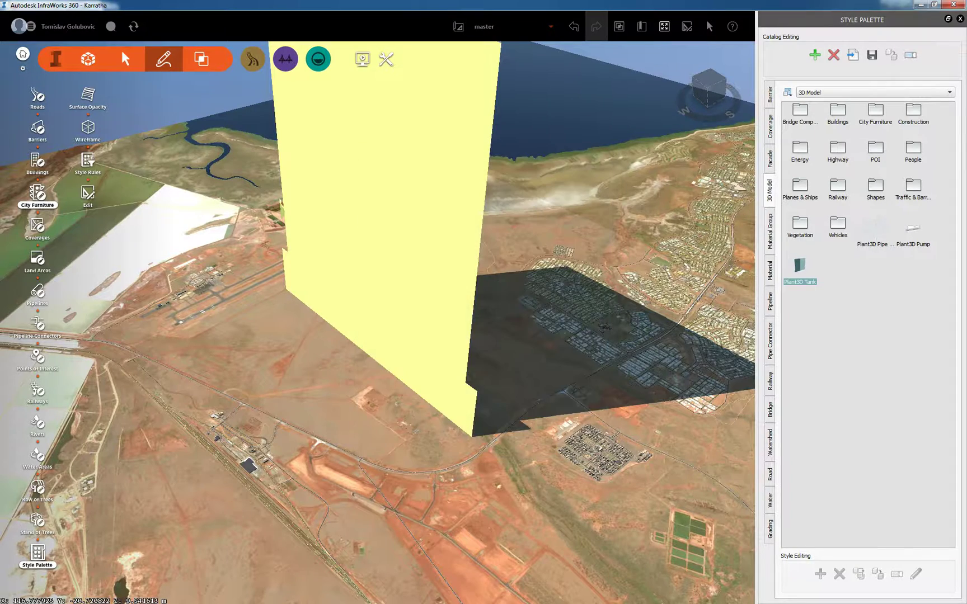
scroll(367, 357, "up", 8)
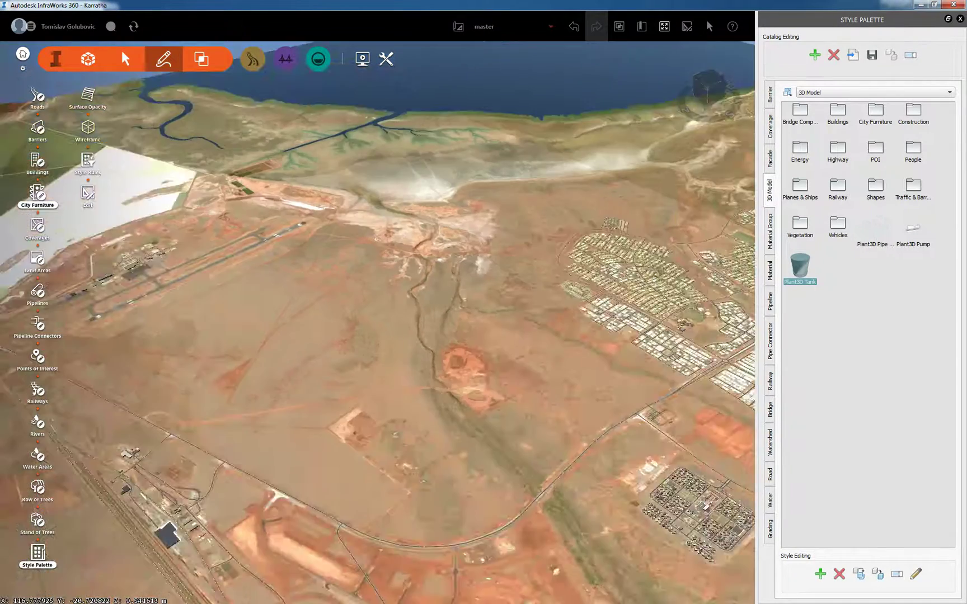
scroll(368, 358, "up", 6)
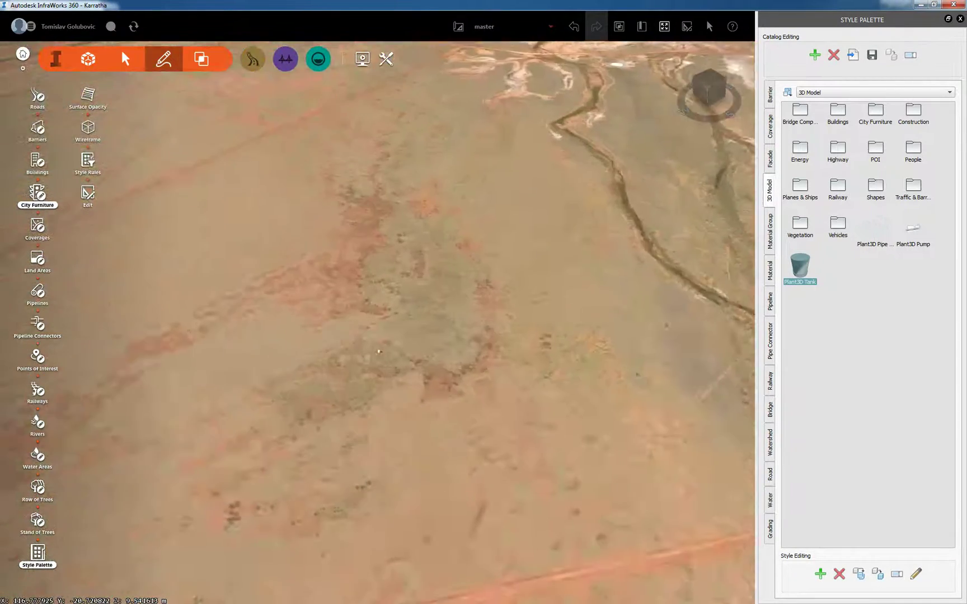
scroll(369, 338, "up", 4)
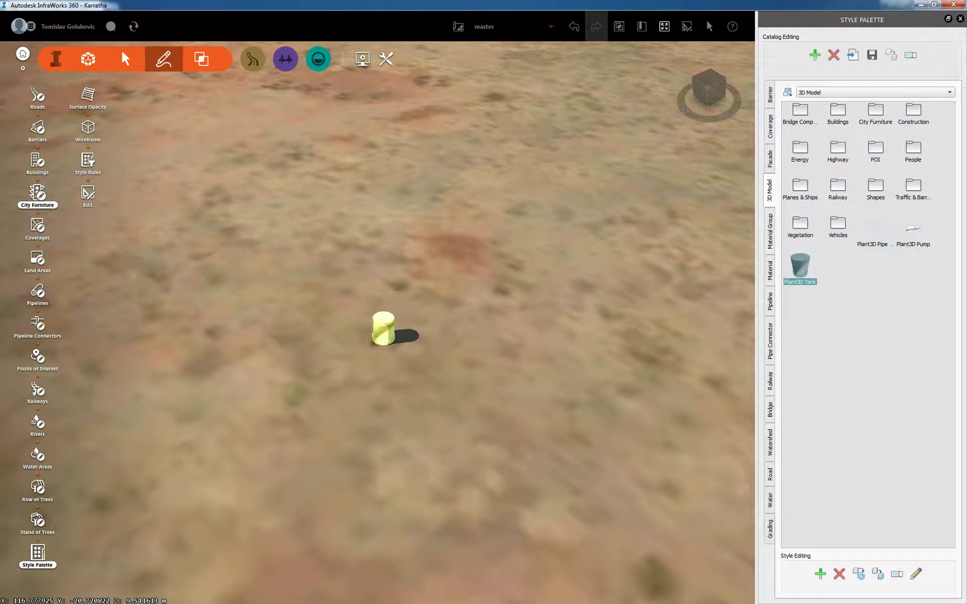
key("Escape")
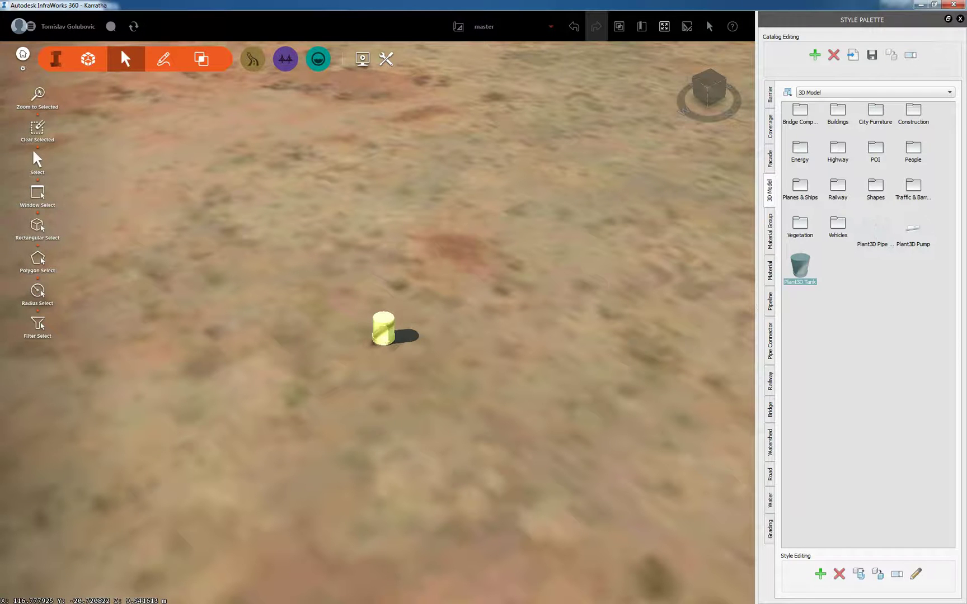
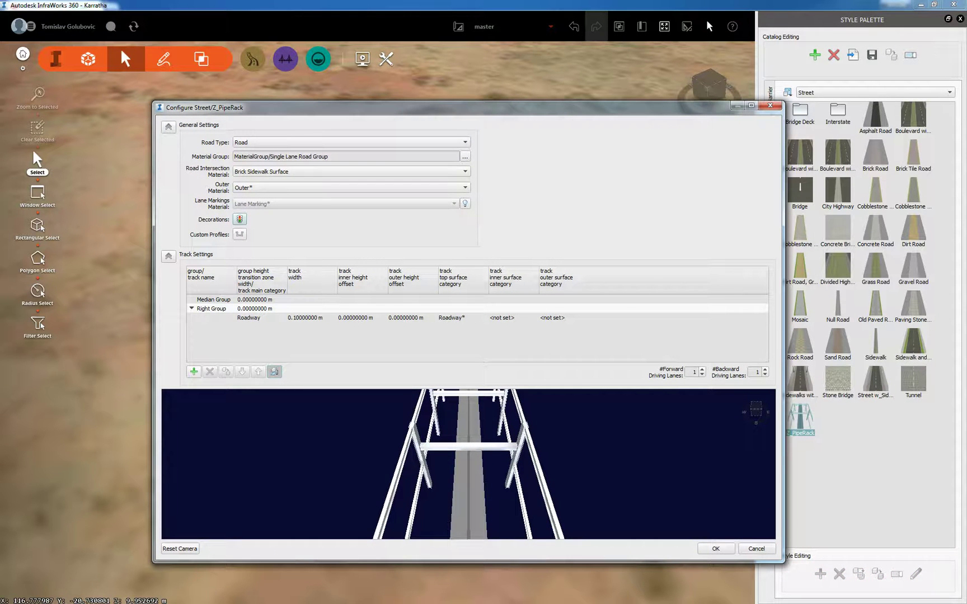
- Review the Z_PipeRack street style's 3D preview and its Plant3D Pipe Rack decoration settings
left_click_drag(504, 470, 439, 439)
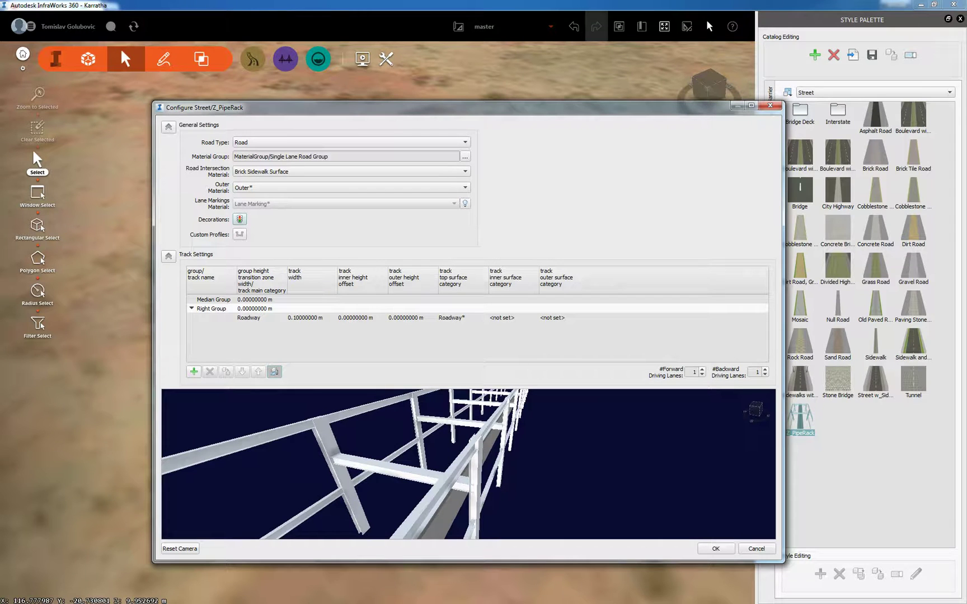
left_click(240, 219)
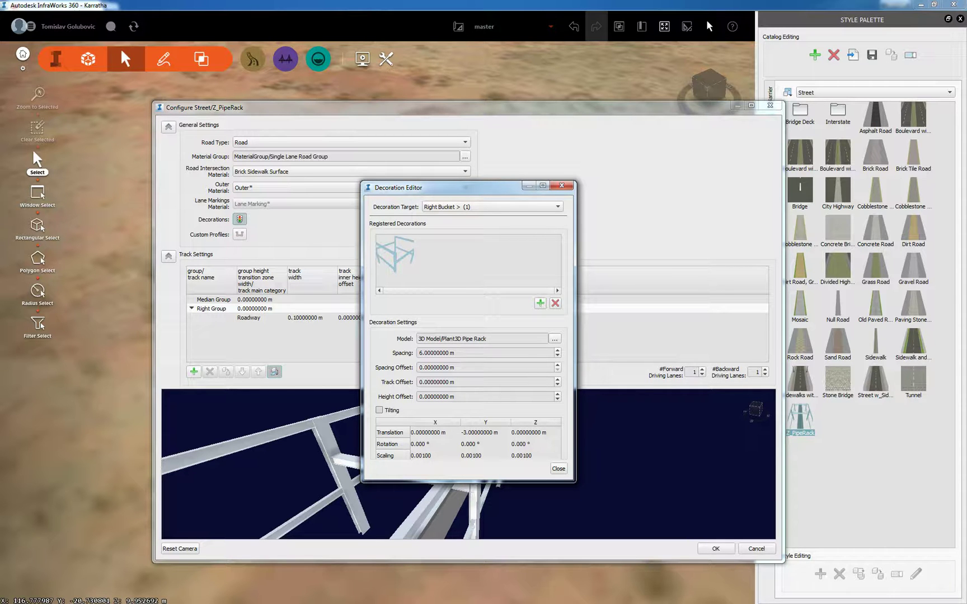
key("Escape")
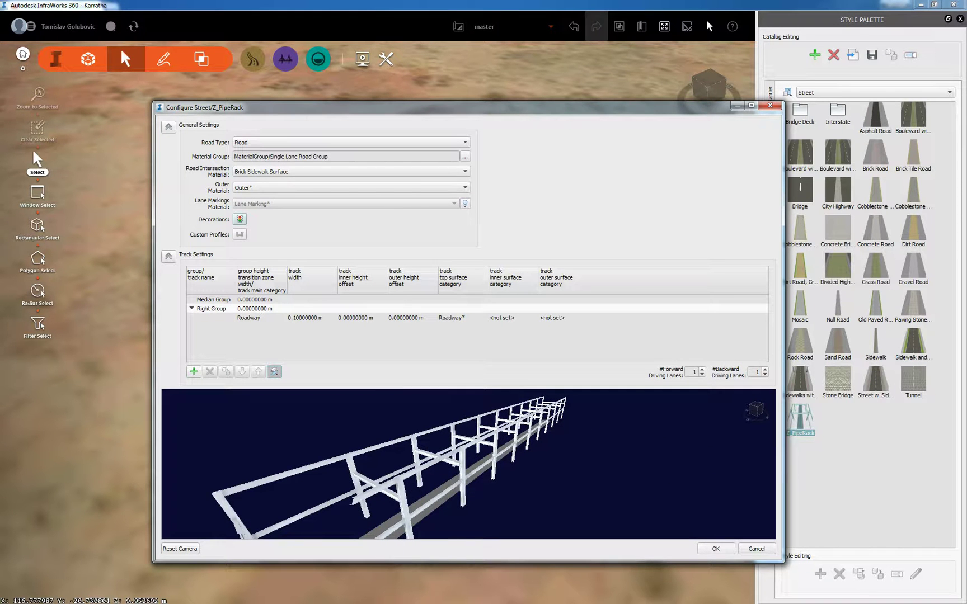
key("Return")
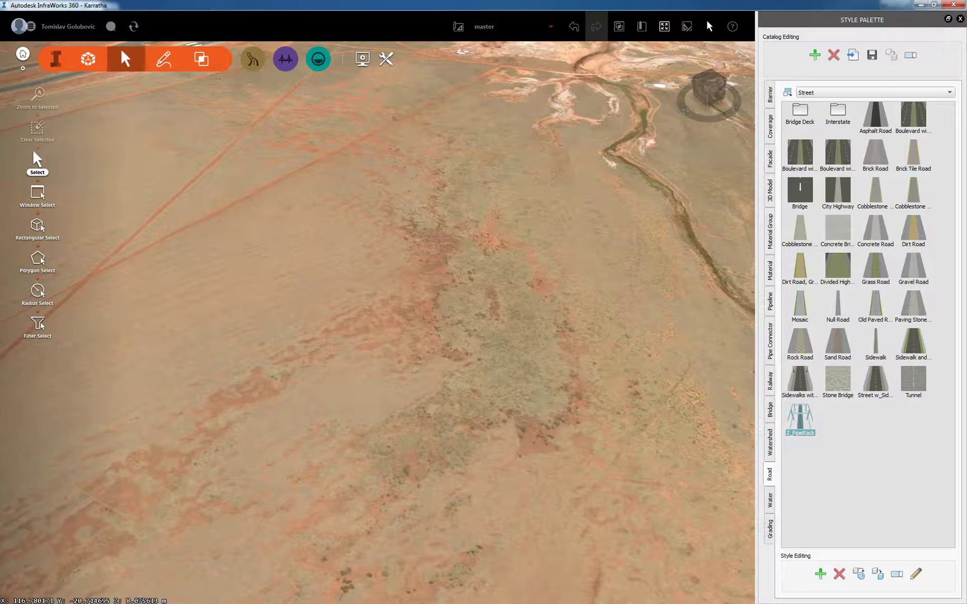
- Draw a four-sided Zoning Commercial coverage of about 205,000 m² on the open terrain west of the creek
left_click(163, 59)
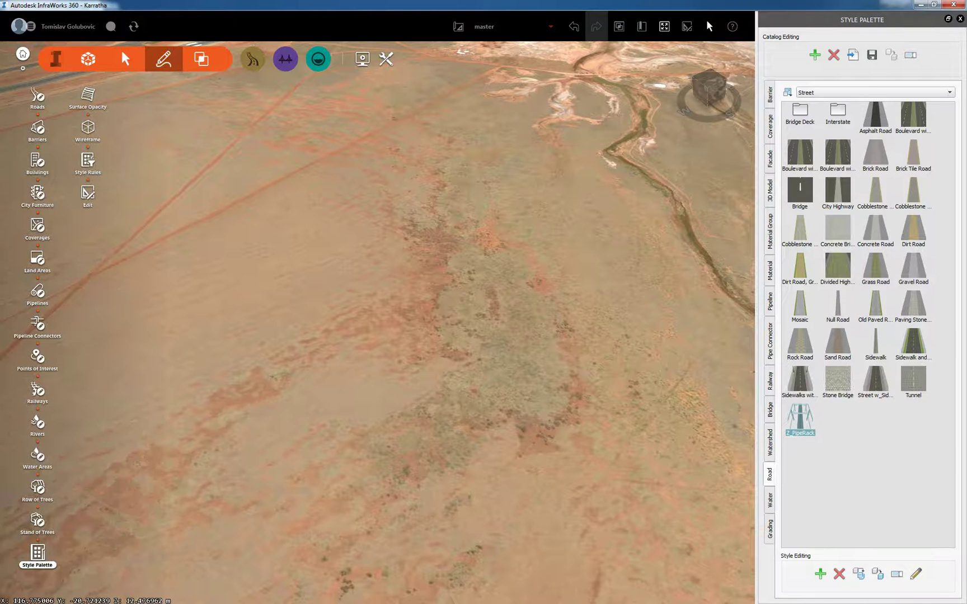
left_click(38, 226)
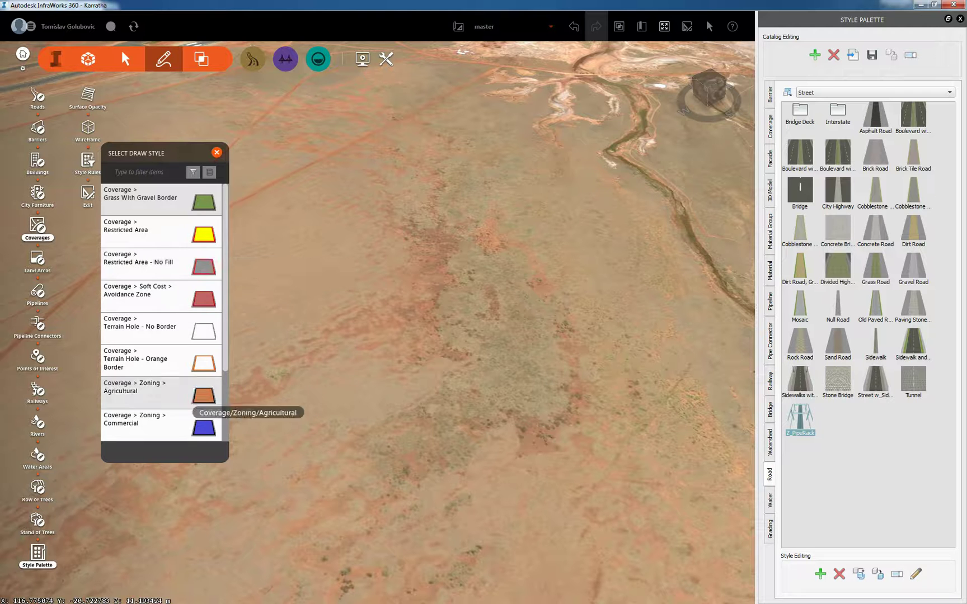
scroll(202, 429, "down", 3)
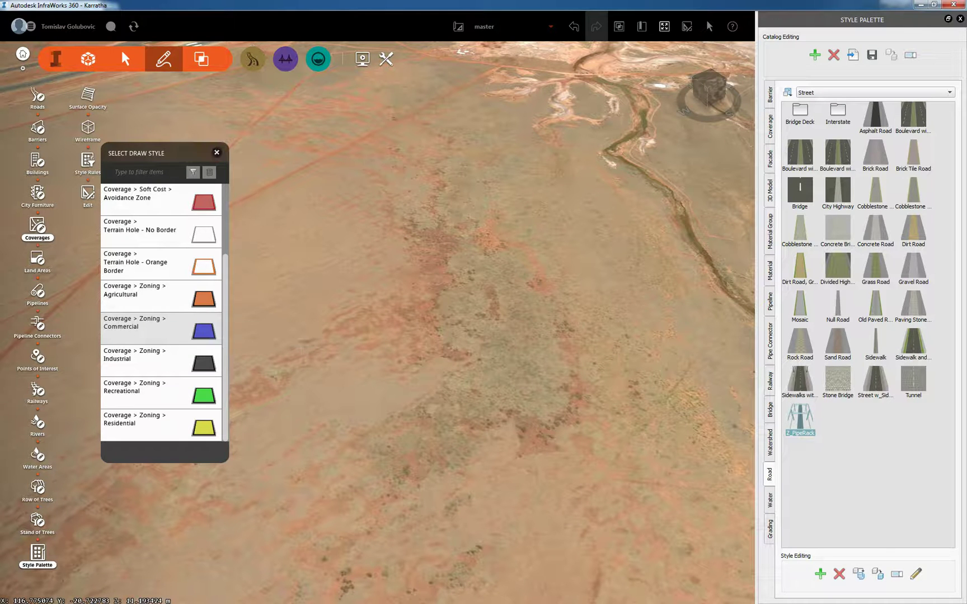
left_click(147, 327)
left_click(279, 369)
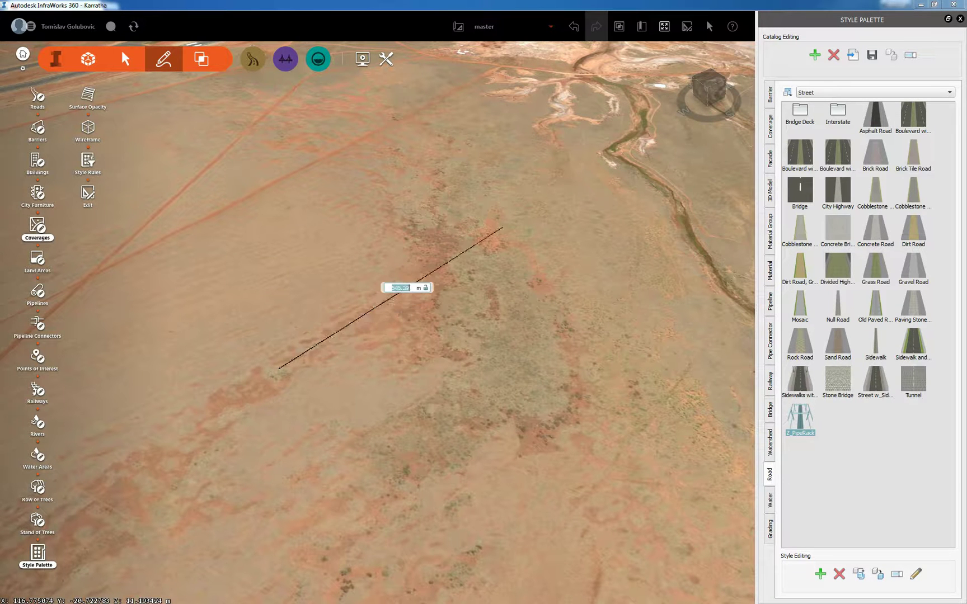
left_click(505, 221)
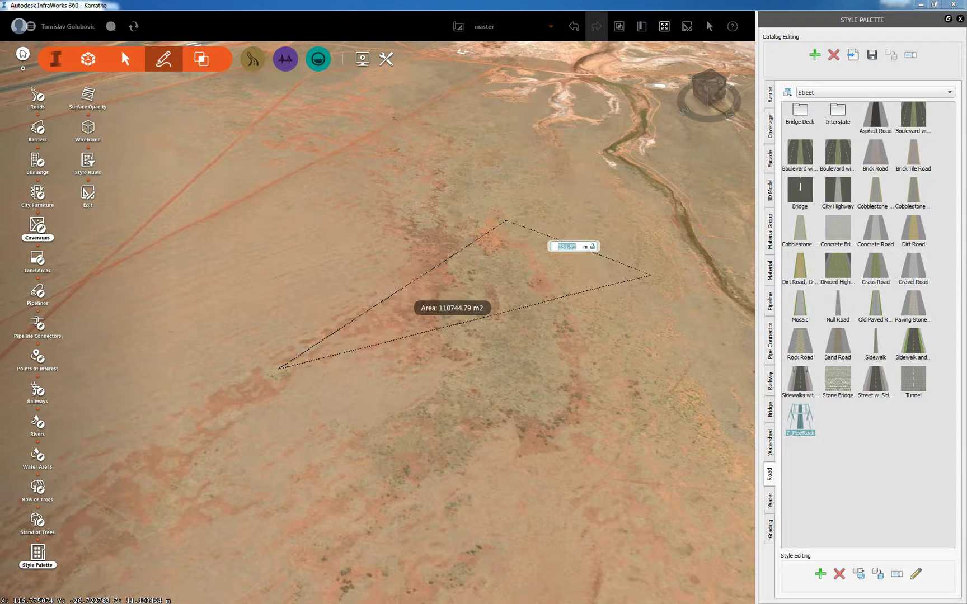
left_click(650, 275)
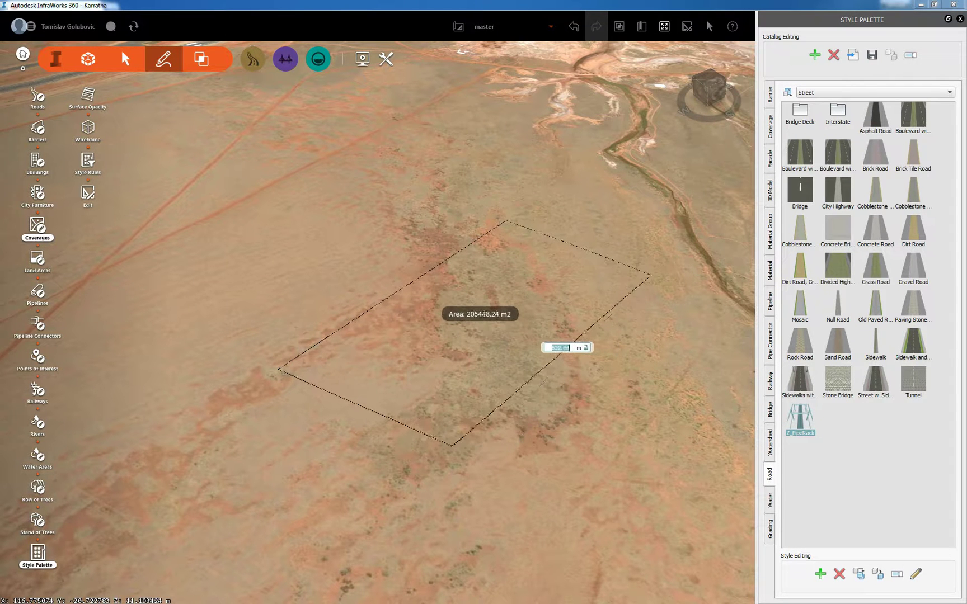
double_click(440, 445)
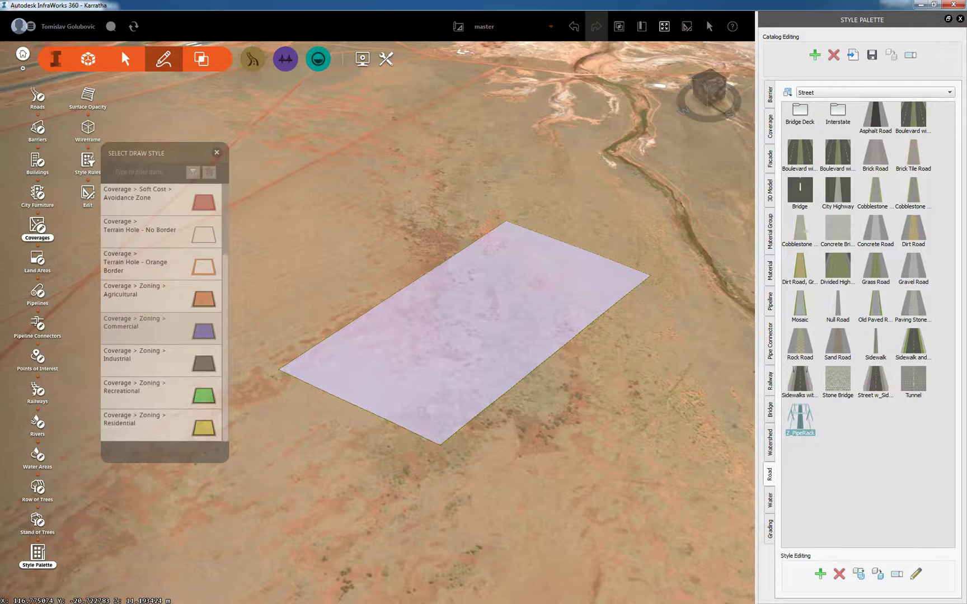
- Draw a straight Boulevard with Summer Hardwood highway road about 608 m long along the coverage's long edge farthest from the creek
left_click(217, 153)
scroll(484, 339, "up", 3)
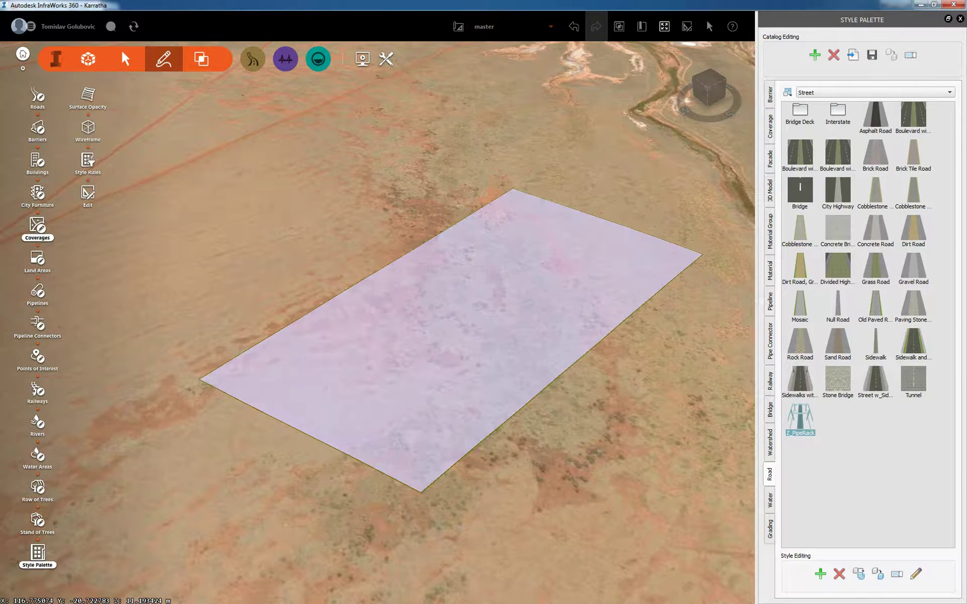
left_click(256, 60)
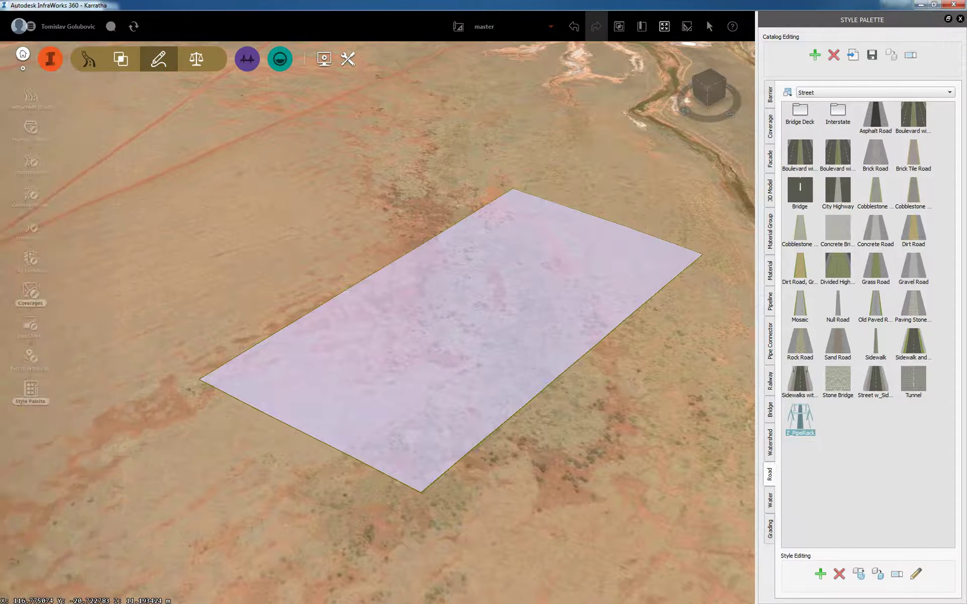
left_click(37, 128)
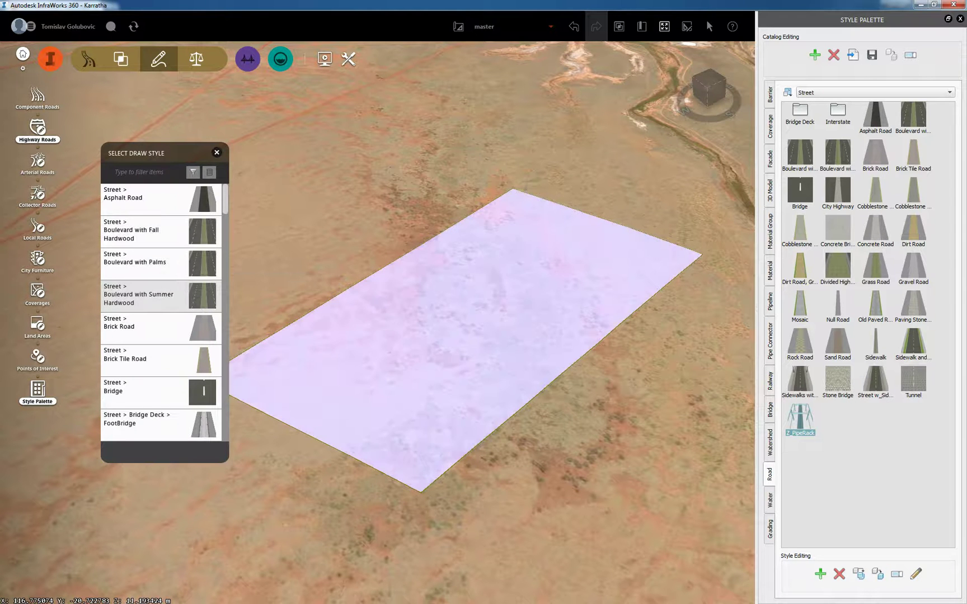
middle_click_drag(468, 256, 534, 279)
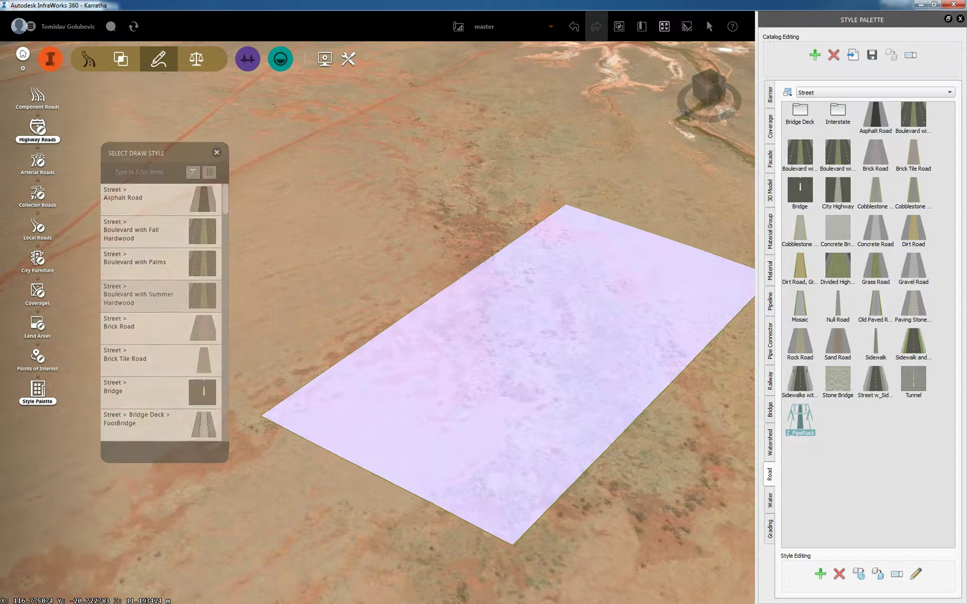
left_click(292, 416)
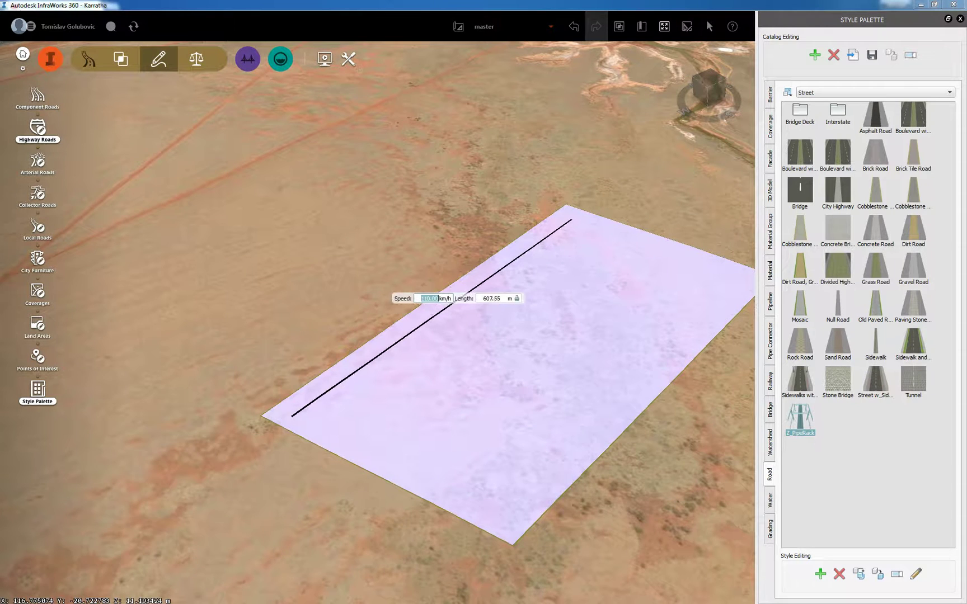
double_click(571, 218)
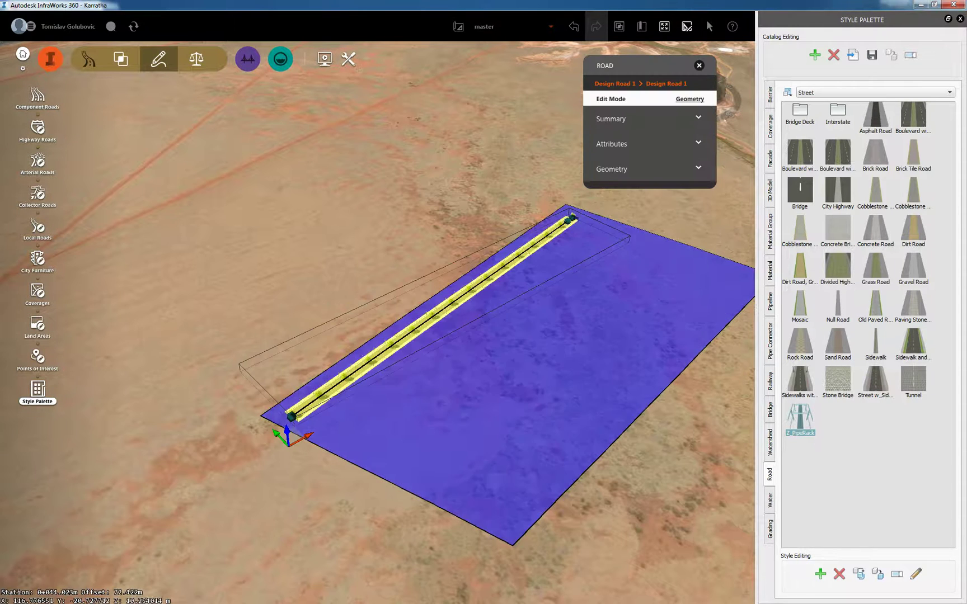
scroll(380, 433, "up", 3)
scroll(380, 434, "down", 1)
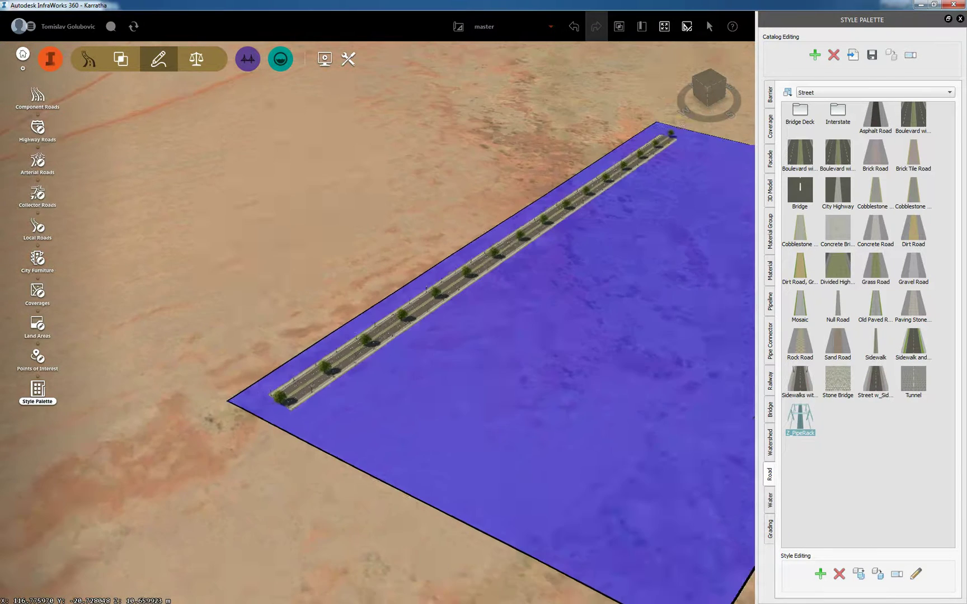
scroll(493, 359, "down", 2)
middle_click_drag(494, 359, 352, 363)
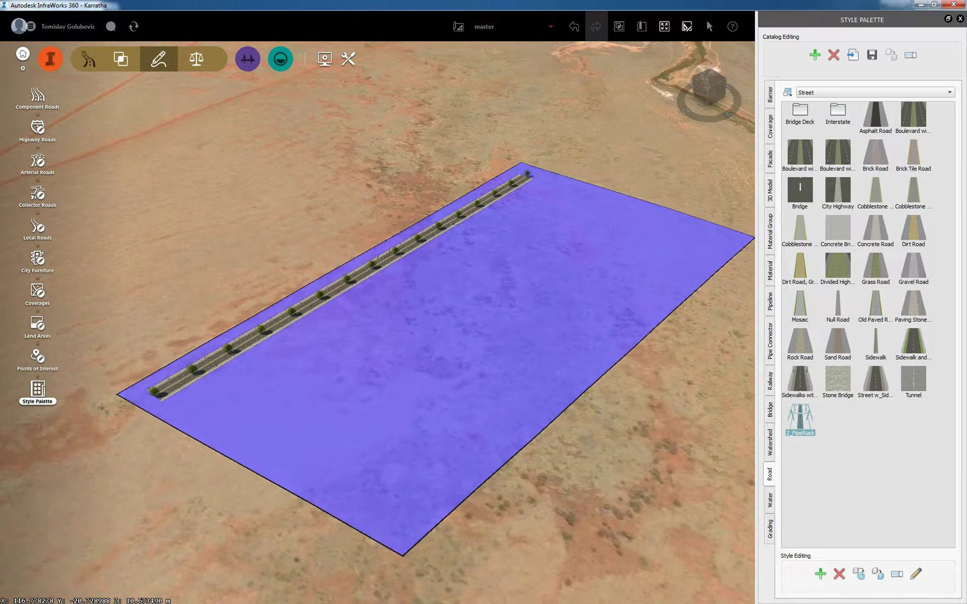
- Draw a Sidewalk and Greenspace local road about 999 m long around the coverage's other three sides, connecting both ends of the boulevard
left_click(37, 226)
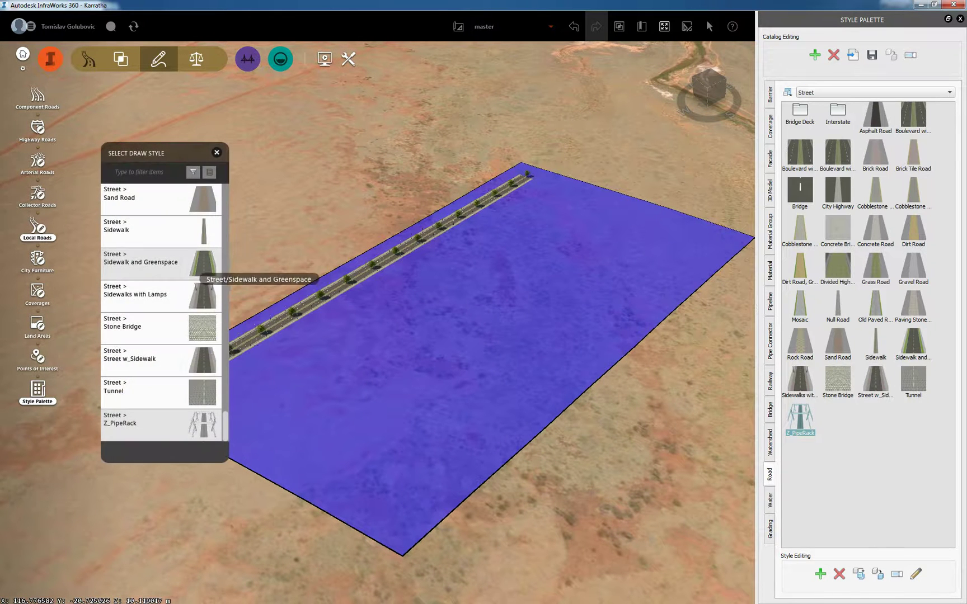
left_click(198, 261)
left_click_drag(358, 336, 371, 334)
middle_click_drag(371, 334, 431, 329)
left_click(162, 419)
left_click(249, 380)
left_click(492, 503)
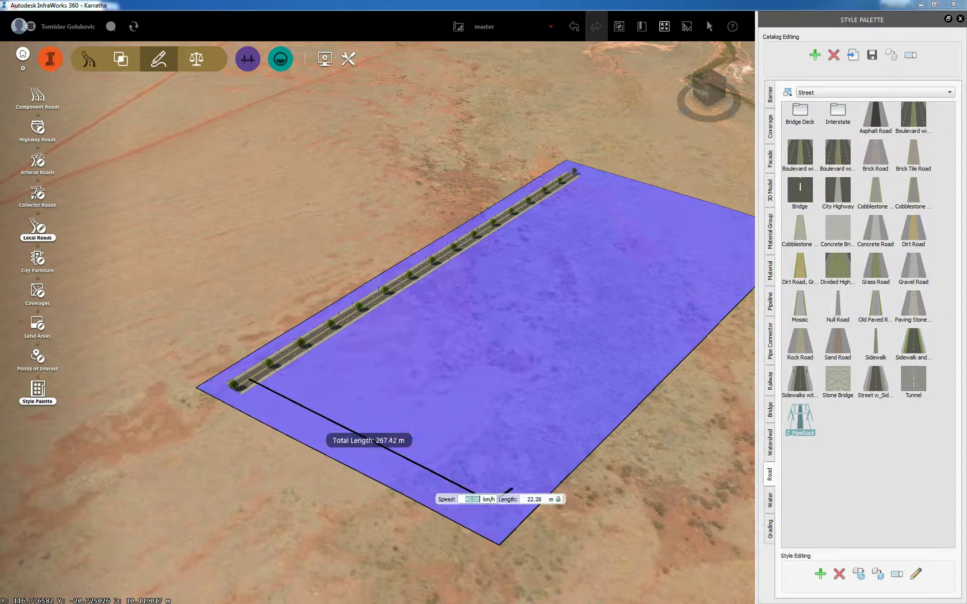
middle_click_drag(624, 339, 405, 474)
scroll(405, 474, "down", 2)
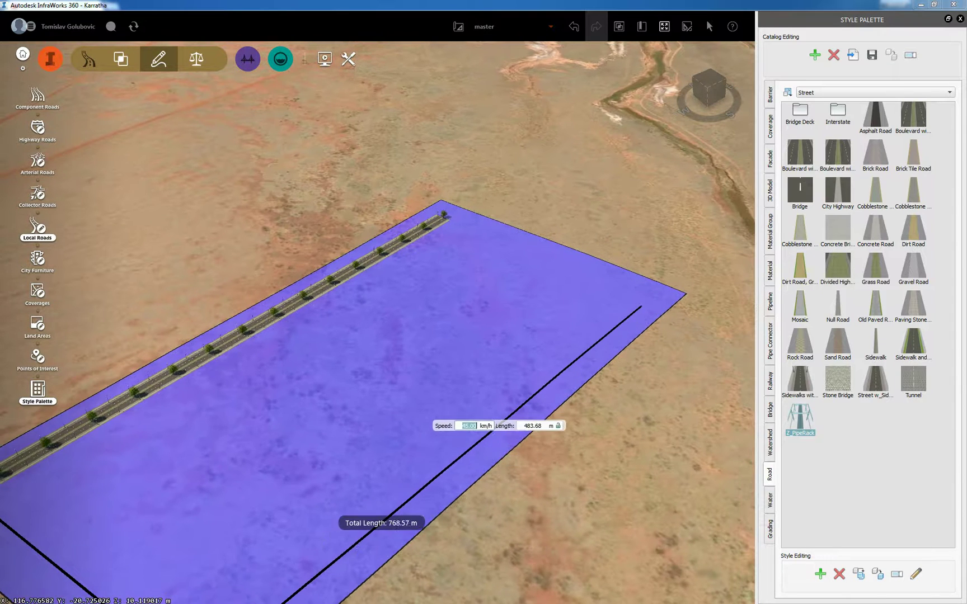
left_click(642, 302)
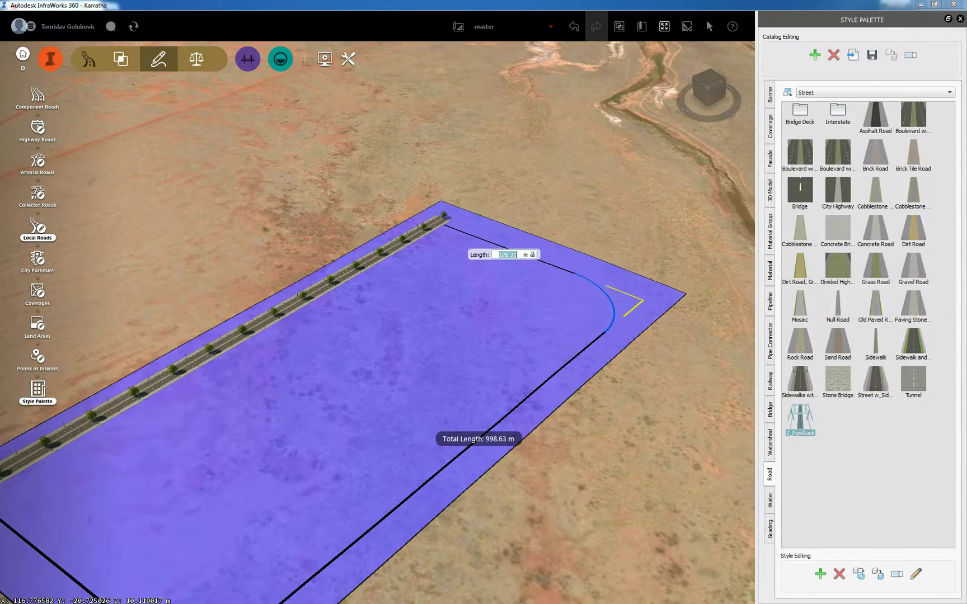
double_click(434, 223)
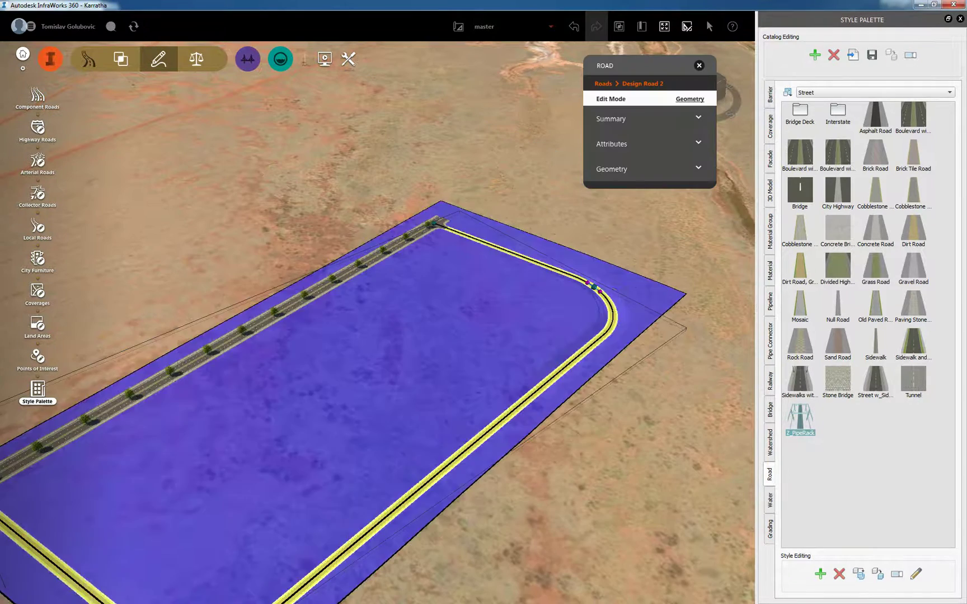
key("Escape")
scroll(442, 224, "up", 5)
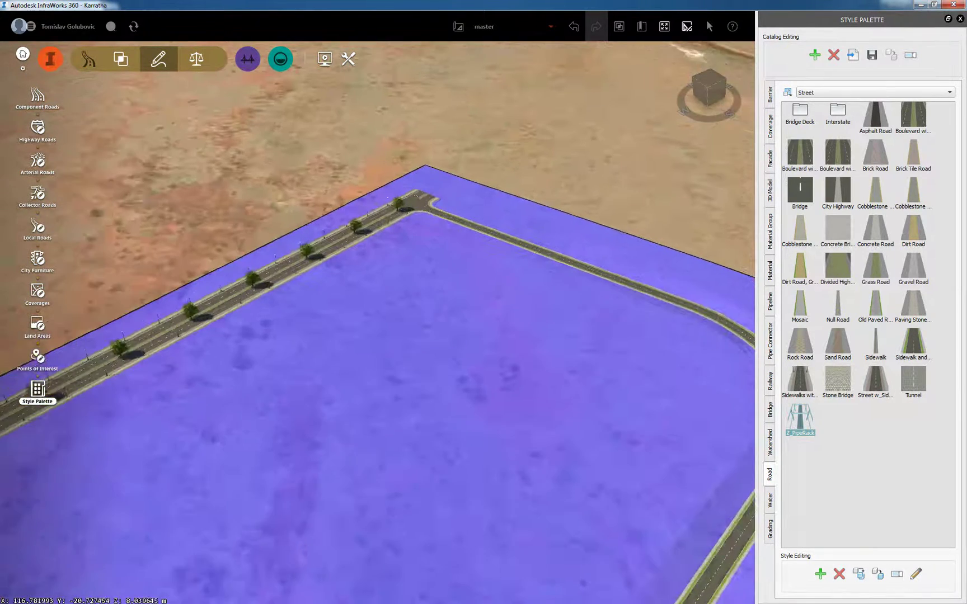
scroll(336, 268, "down", 5)
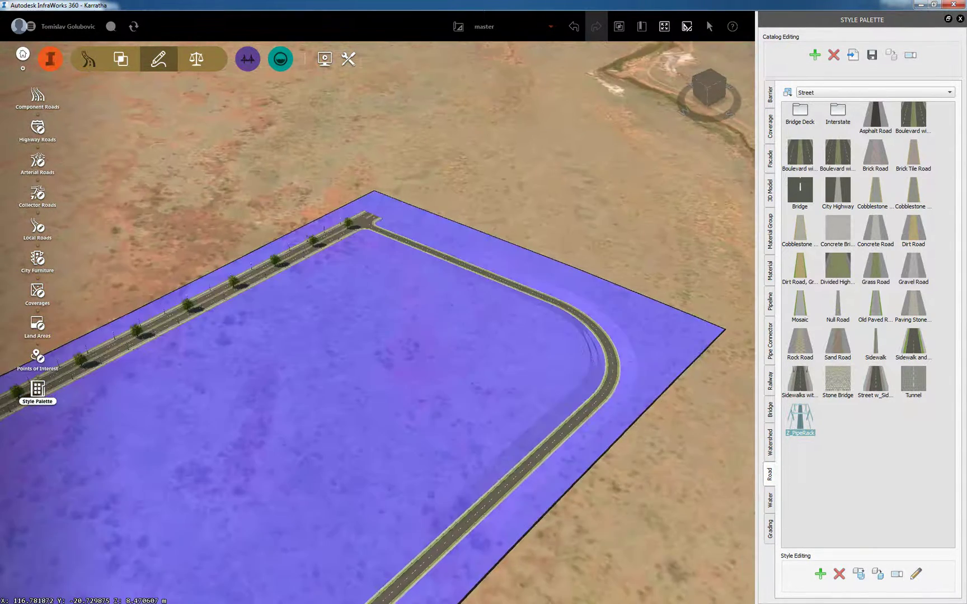
- Select the loop road and examine its rounded corners and its junctions with the boulevard
scroll(691, 361, "up", 3)
left_click(441, 358)
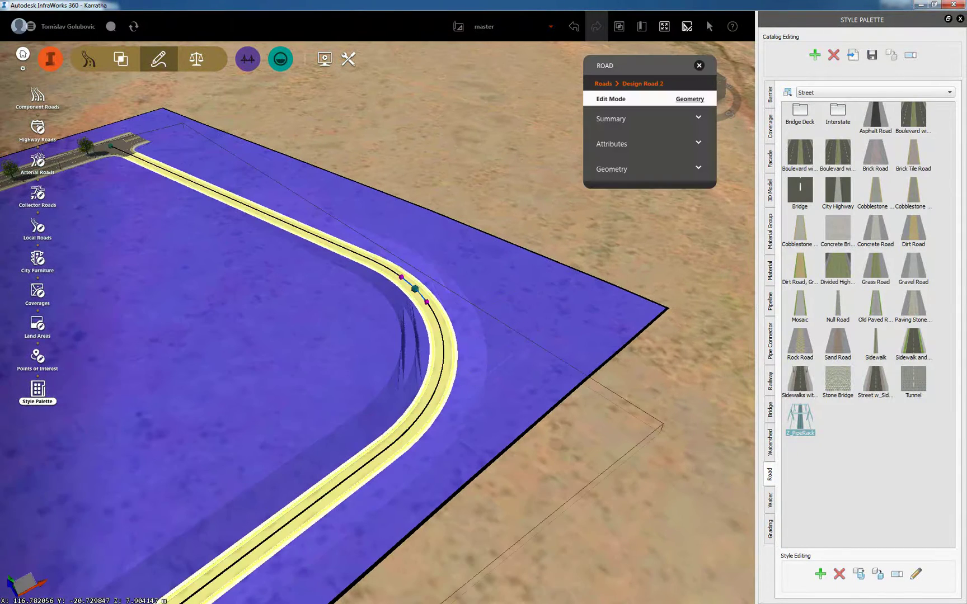
scroll(442, 358, "down", 3)
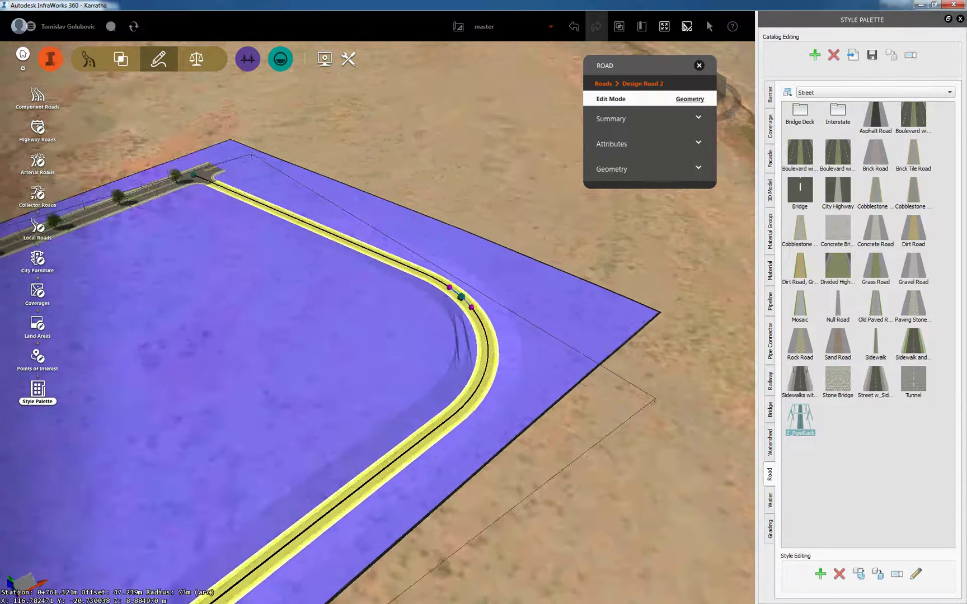
middle_click_drag(307, 467, 443, 382)
scroll(378, 302, "down", 5)
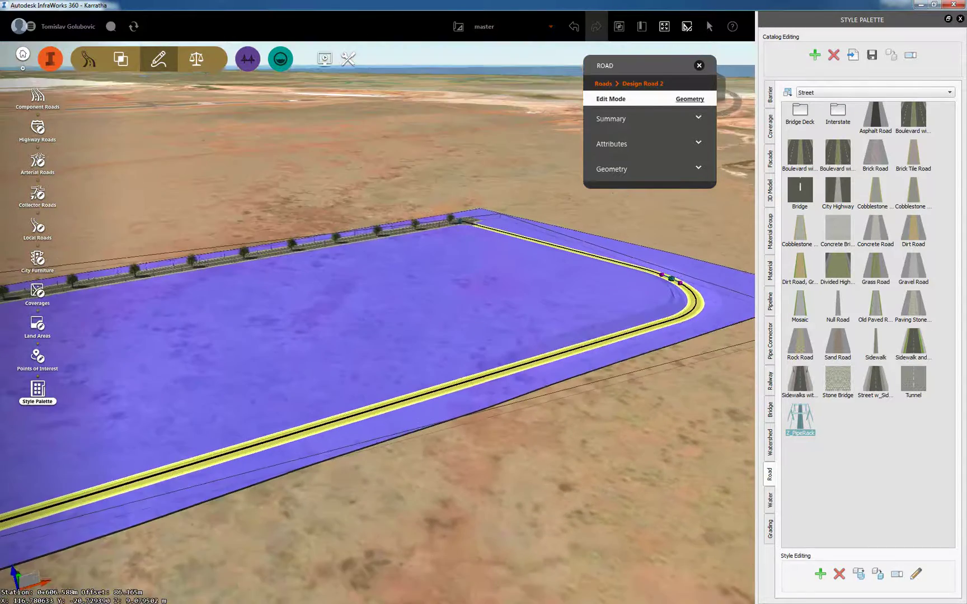
middle_click_drag(233, 420, 361, 415)
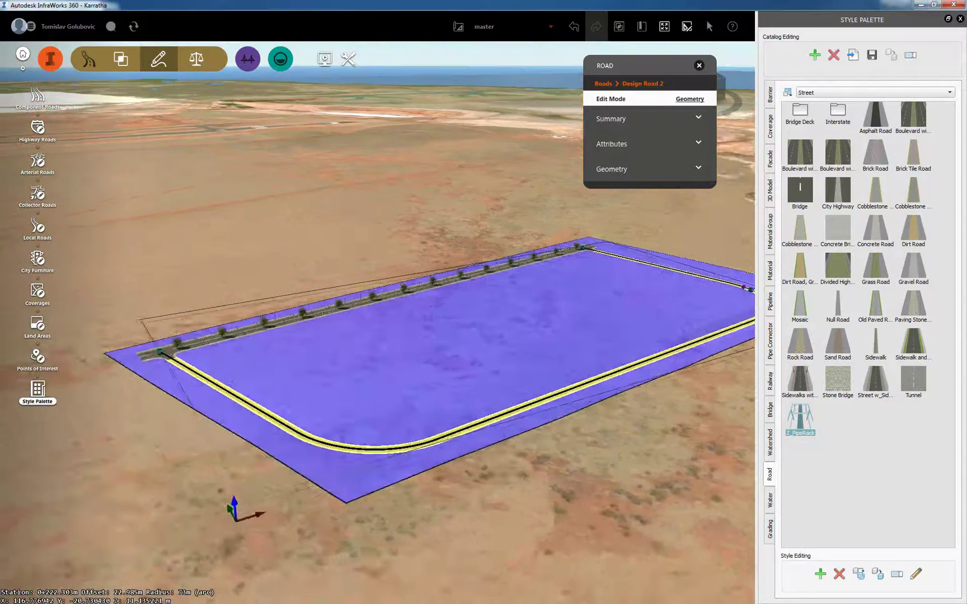
left_click_drag(361, 415, 358, 476)
right_click(354, 507)
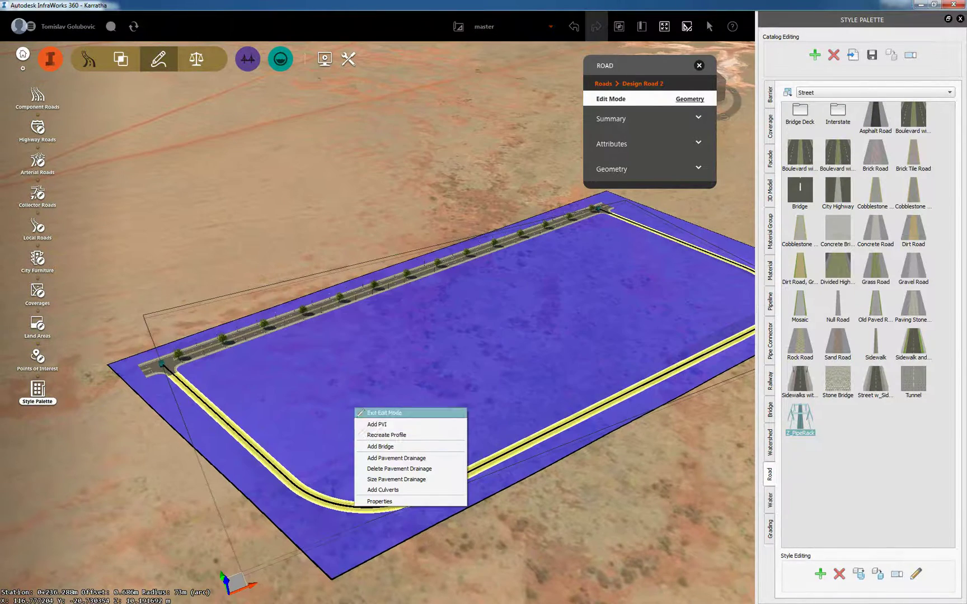
left_click(394, 425)
scroll(351, 520, "down", 3)
scroll(392, 448, "down", 1)
left_click_drag(481, 470, 403, 470)
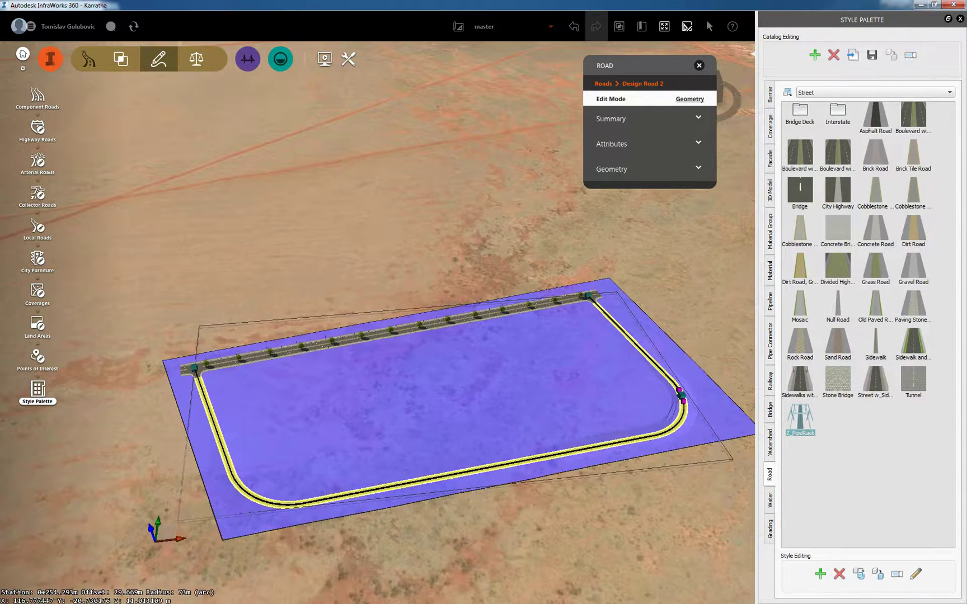
key("Escape")
left_click_drag(402, 447, 464, 420)
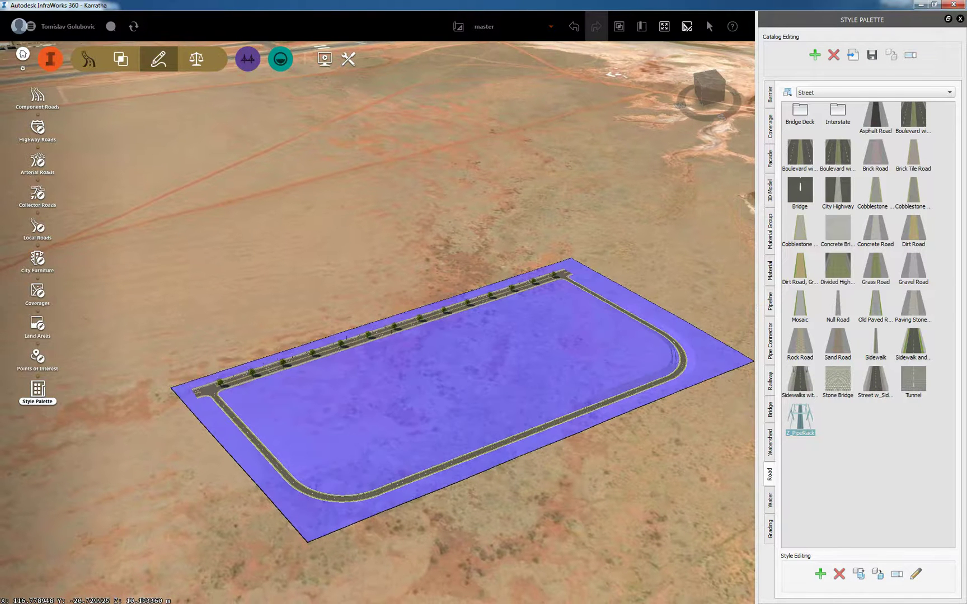
- Draw a straight Sidewalk and Greenspace local road about 553 m long through the middle of the site, linking the loop's two short sides
left_click(37, 226)
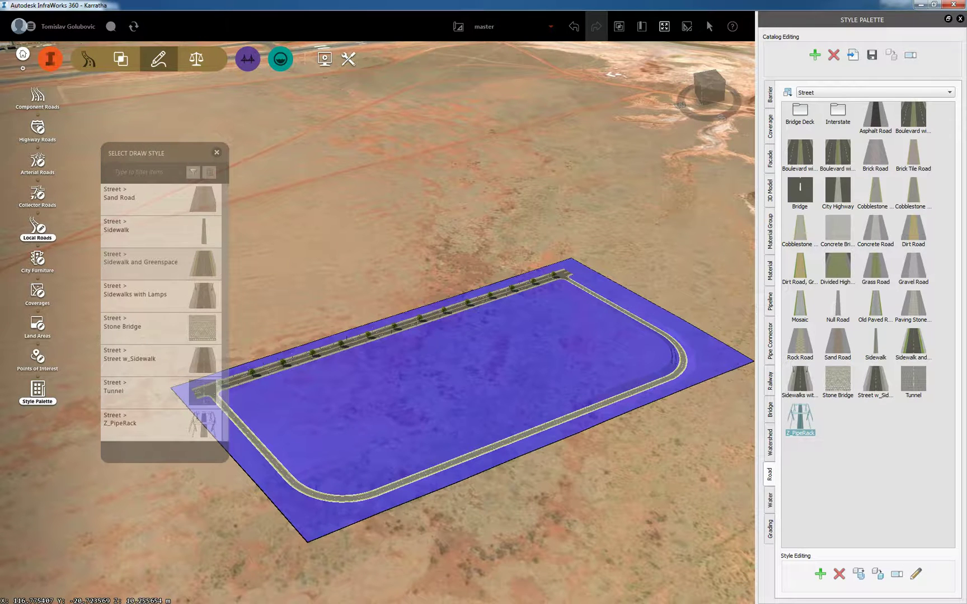
left_click(270, 455)
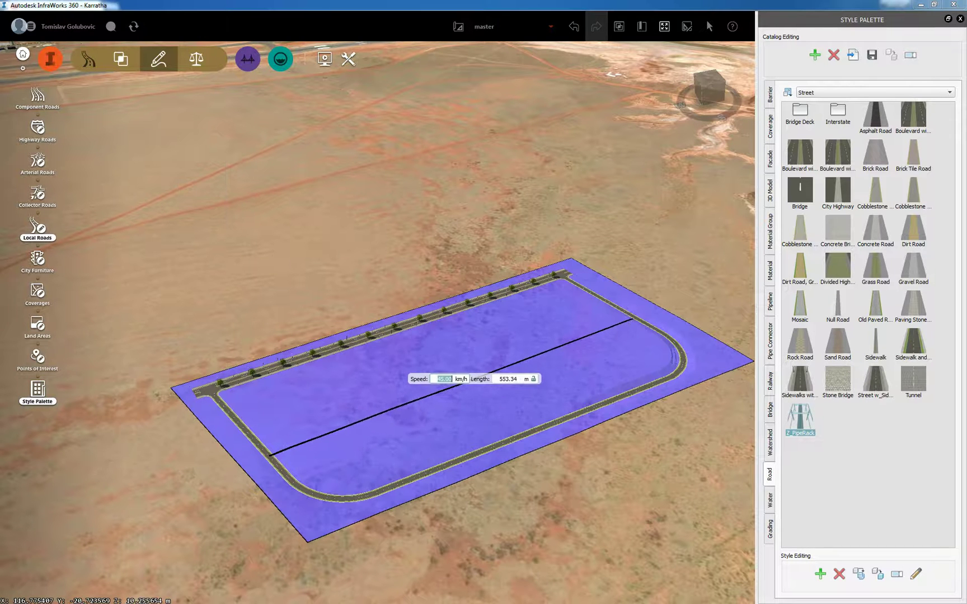
double_click(638, 320)
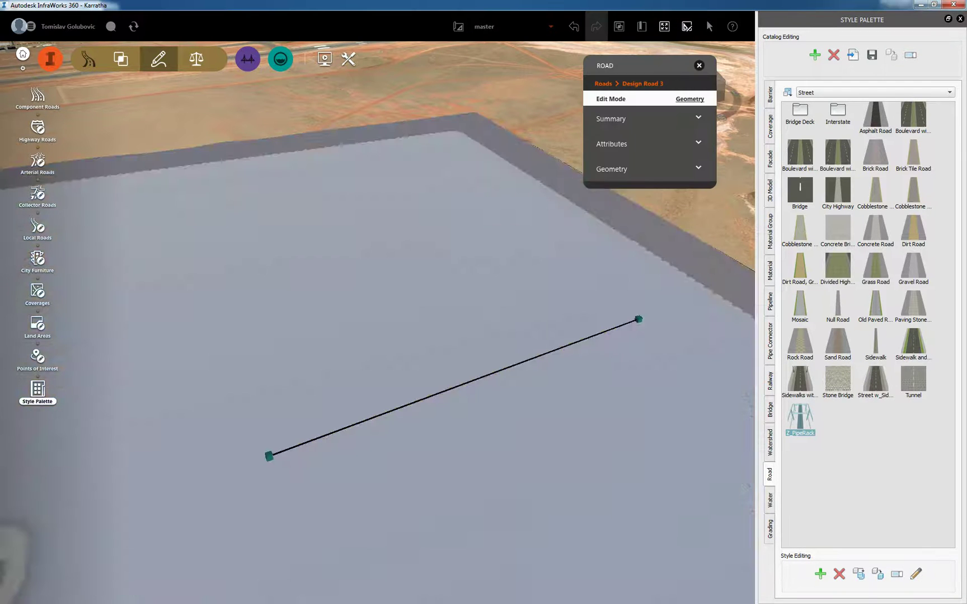
key("Escape")
left_click_drag(347, 448, 473, 467)
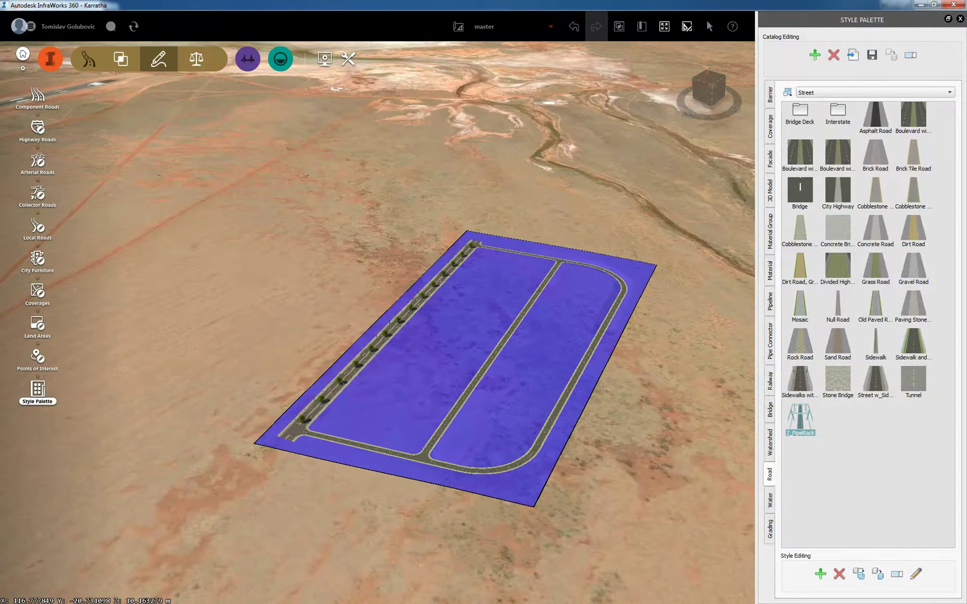
left_click_drag(473, 414, 459, 462)
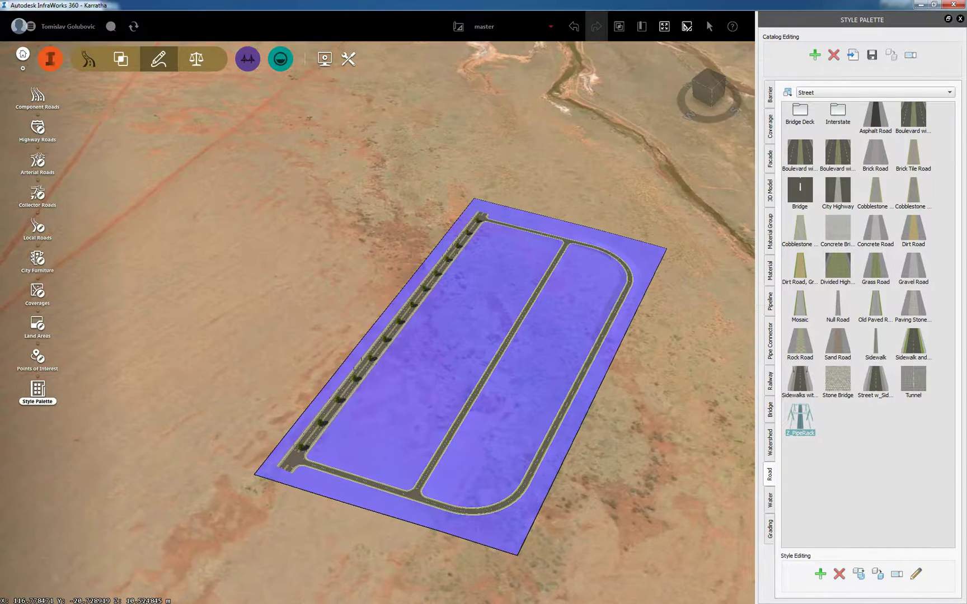
- Draw a straight Z_PipeRack local road about 500 m long between the boulevard and the middle road, and inspect the pipe rack
left_click(38, 227)
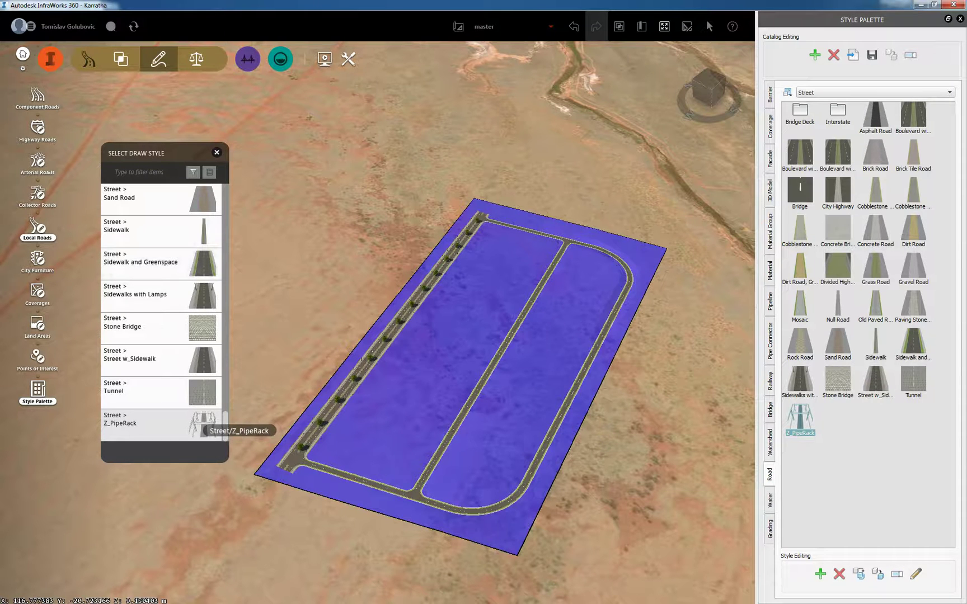
left_click(202, 424)
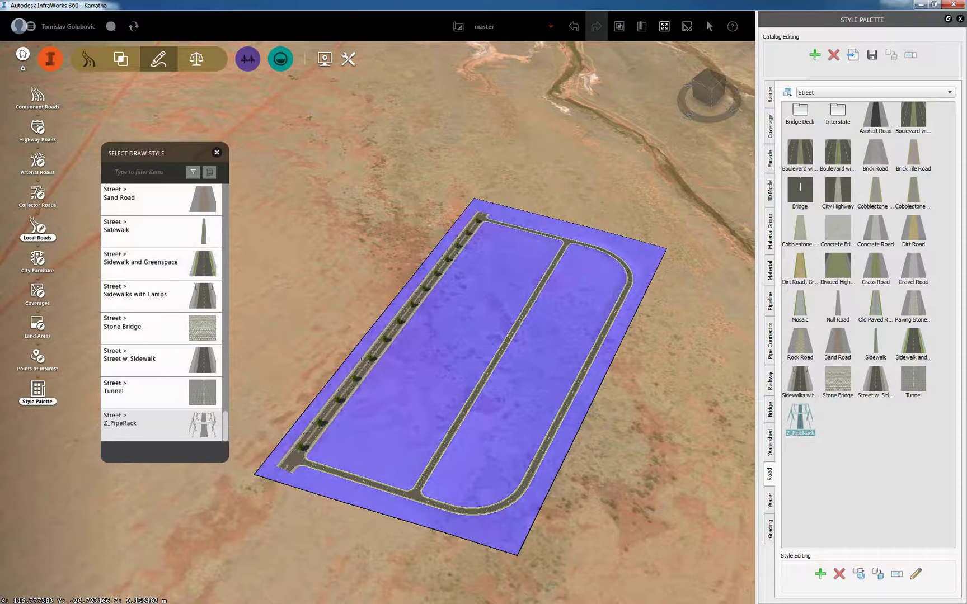
left_click(357, 463)
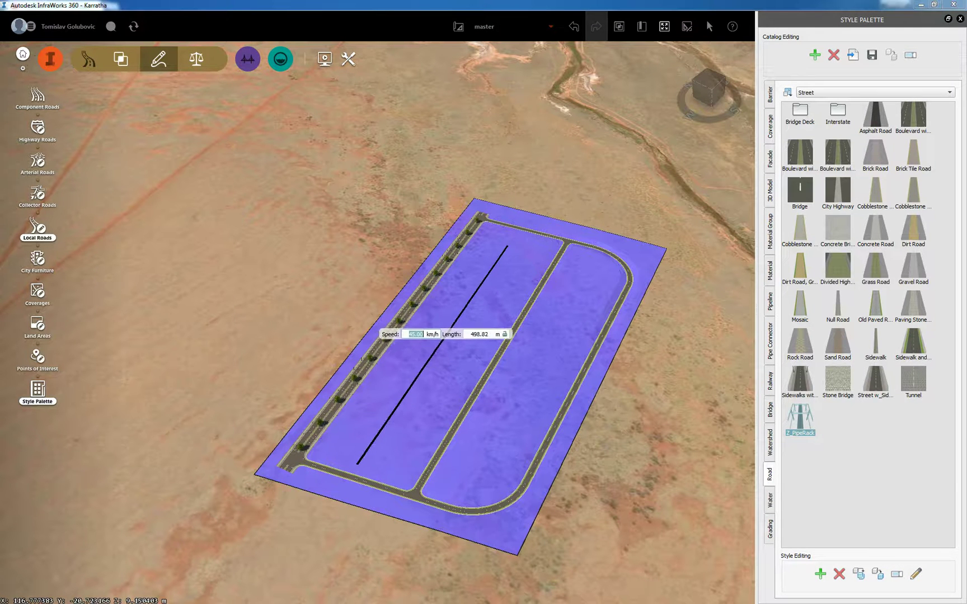
double_click(514, 238)
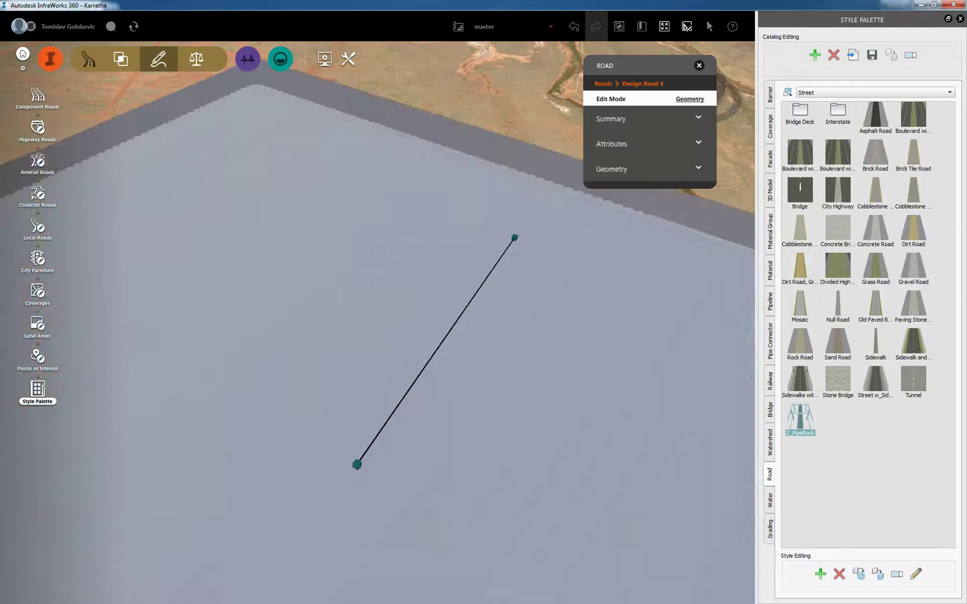
key("Escape")
scroll(404, 493, "up", 5)
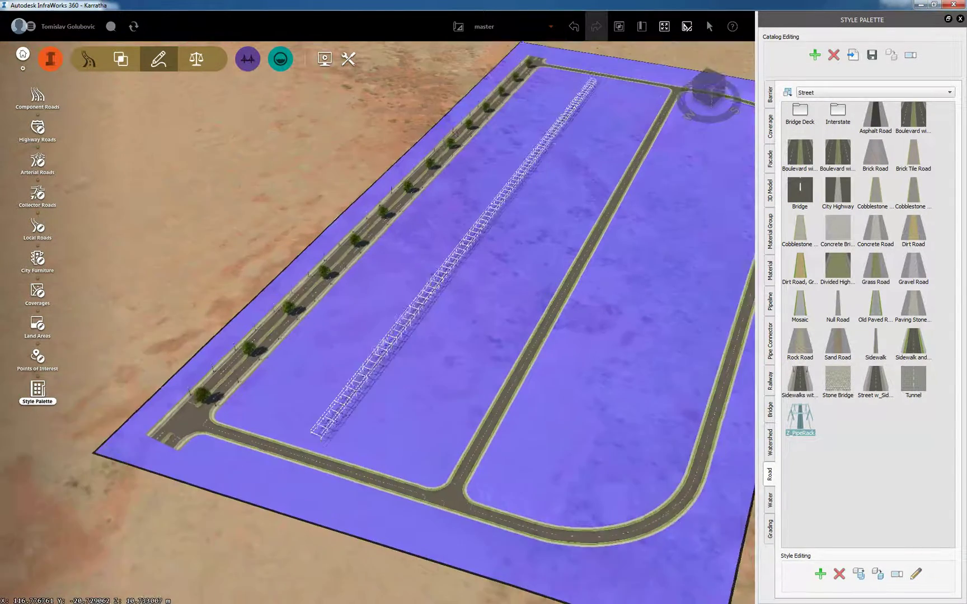
scroll(297, 445, "up", 5)
left_click_drag(314, 448, 349, 386)
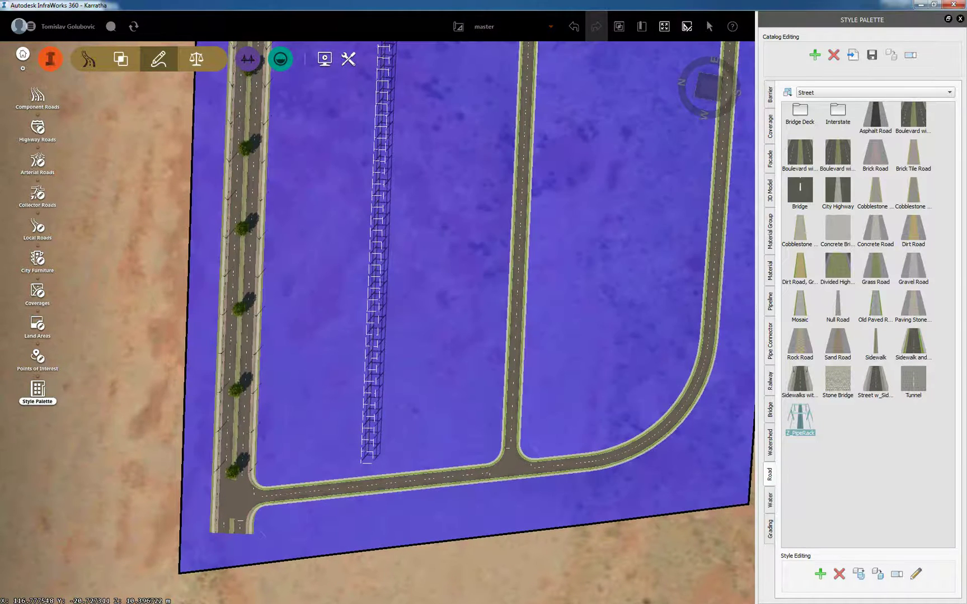
- Draw a Z_PipeRack local road as a branch from the long pipe rack's lower part across to the middle road
left_click(38, 225)
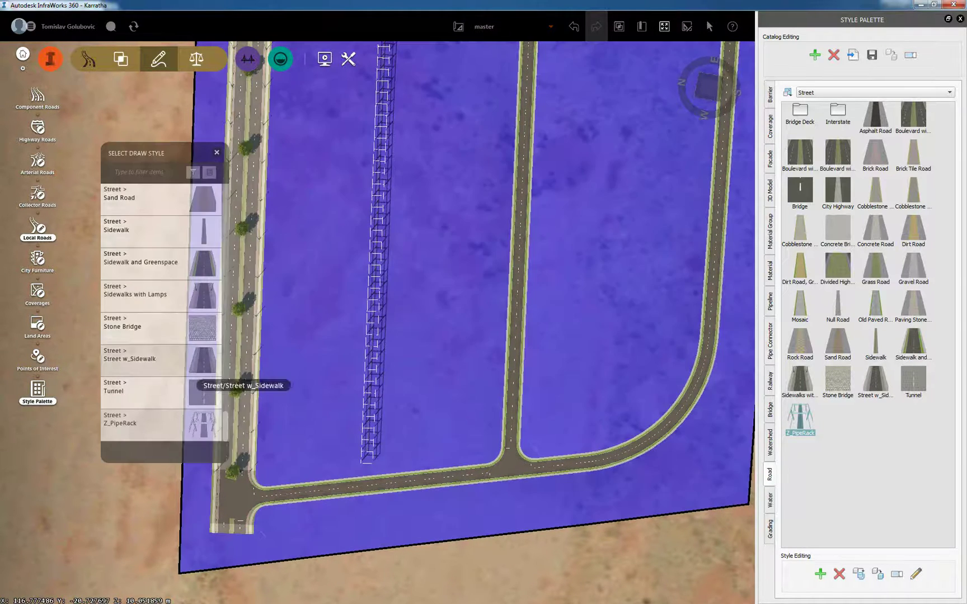
scroll(438, 438, "up", 4)
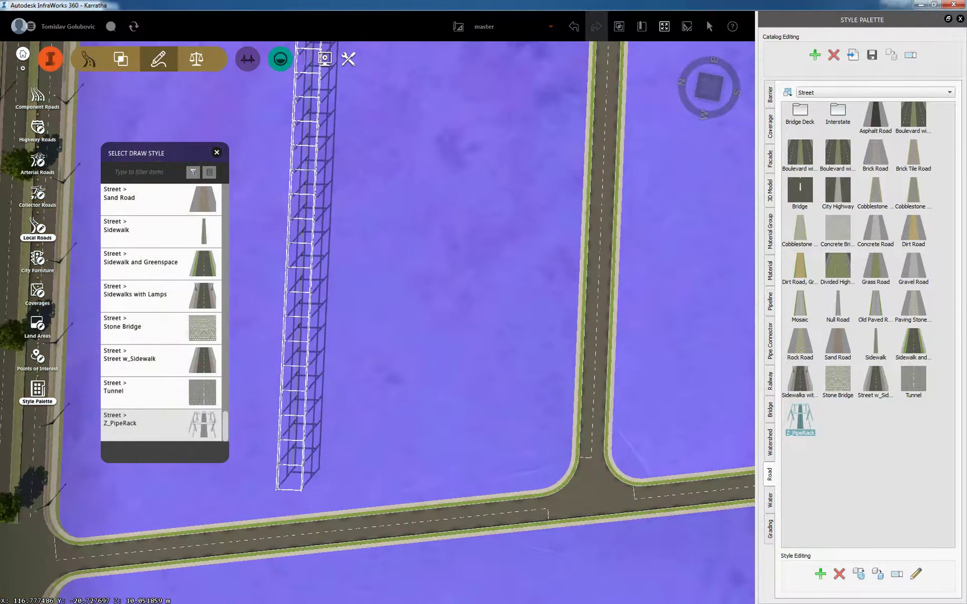
left_click(146, 423)
left_click(322, 306)
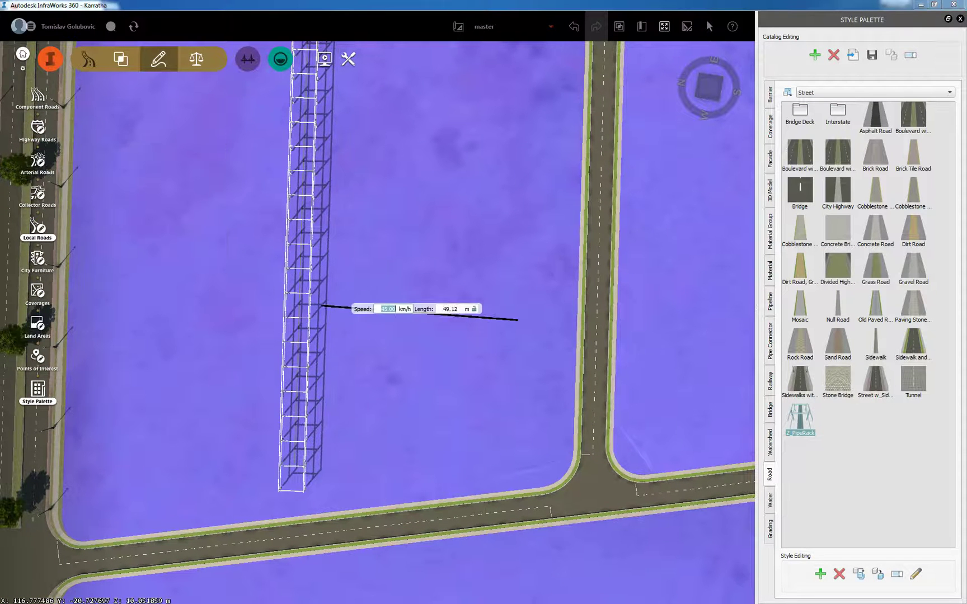
double_click(557, 308)
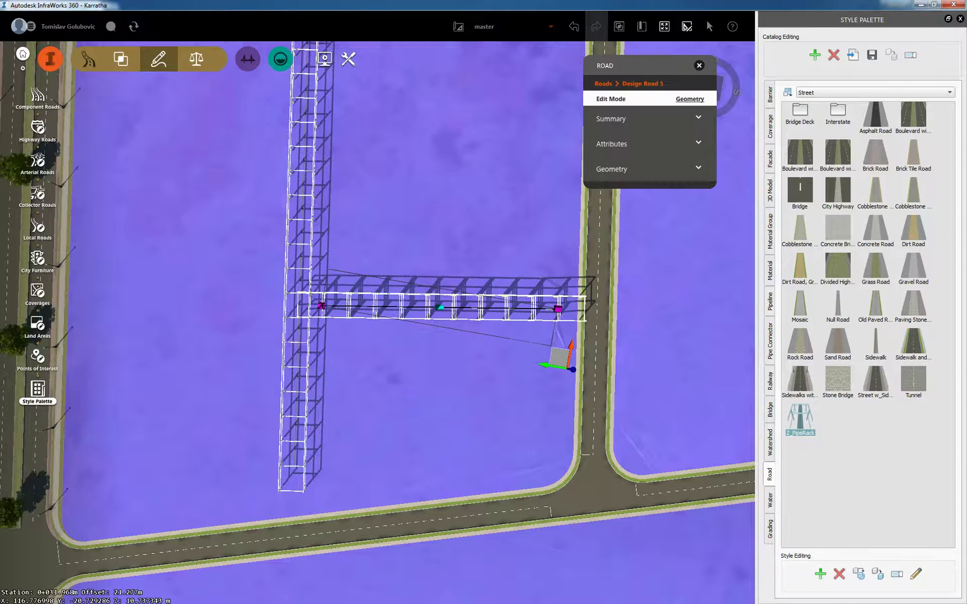
scroll(476, 409, "down", 4)
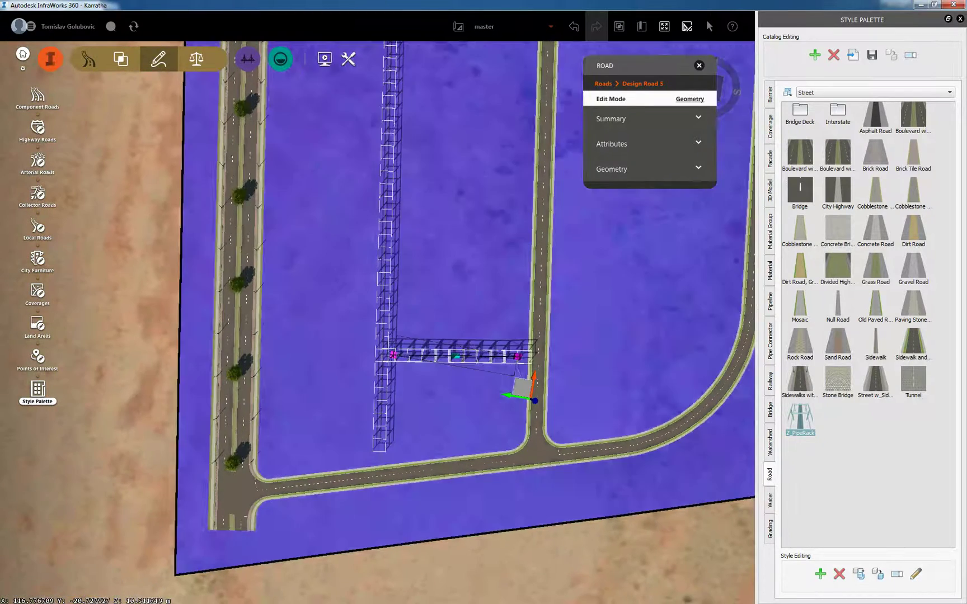
key("Escape")
- Shorten the branch pipe rack by pulling its far end back from the edge of the middle road
scroll(489, 196, "up", 3)
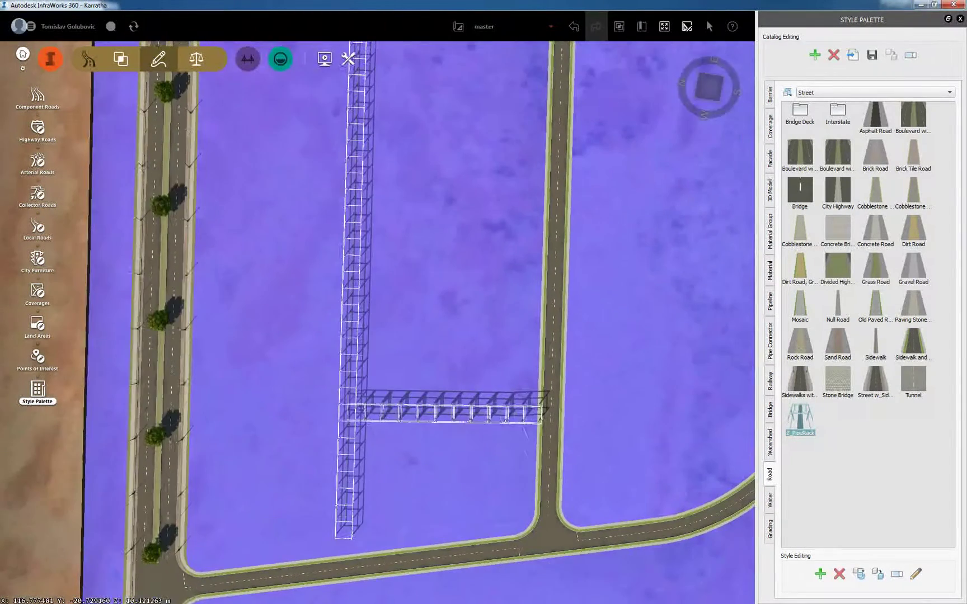
scroll(543, 442, "up", 5)
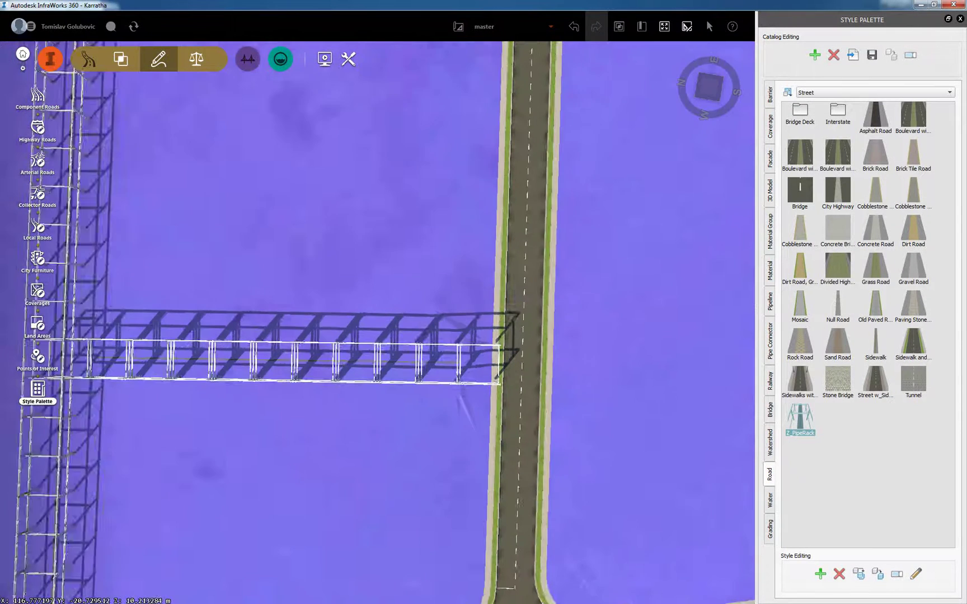
left_click(449, 363)
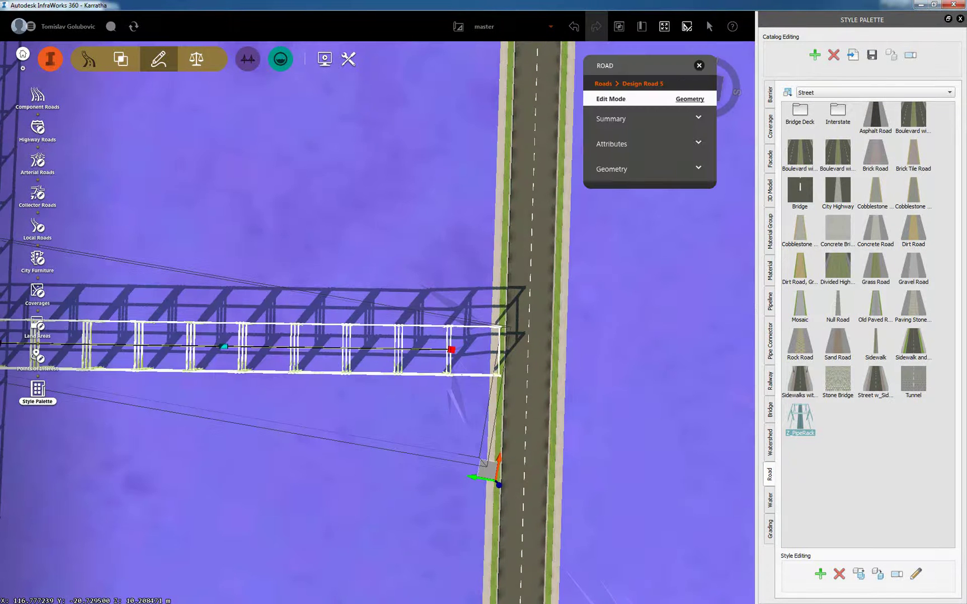
left_click_drag(452, 350, 421, 353)
scroll(614, 415, "down", 2)
scroll(679, 559, "down", 5)
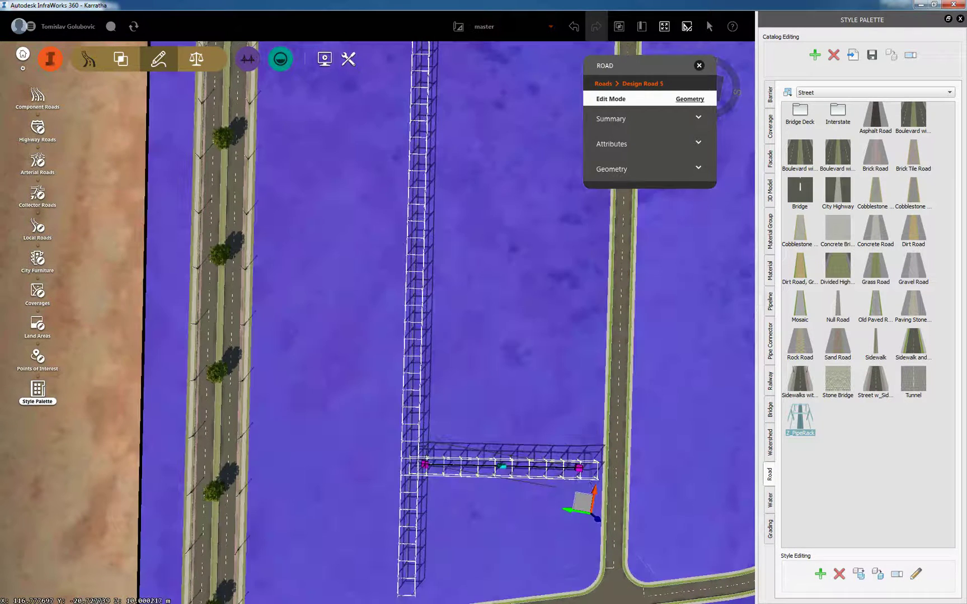
- Draw a second Z_PipeRack branch about 59 m long, parallel to the first, from the long rack to the middle road
left_click(38, 227)
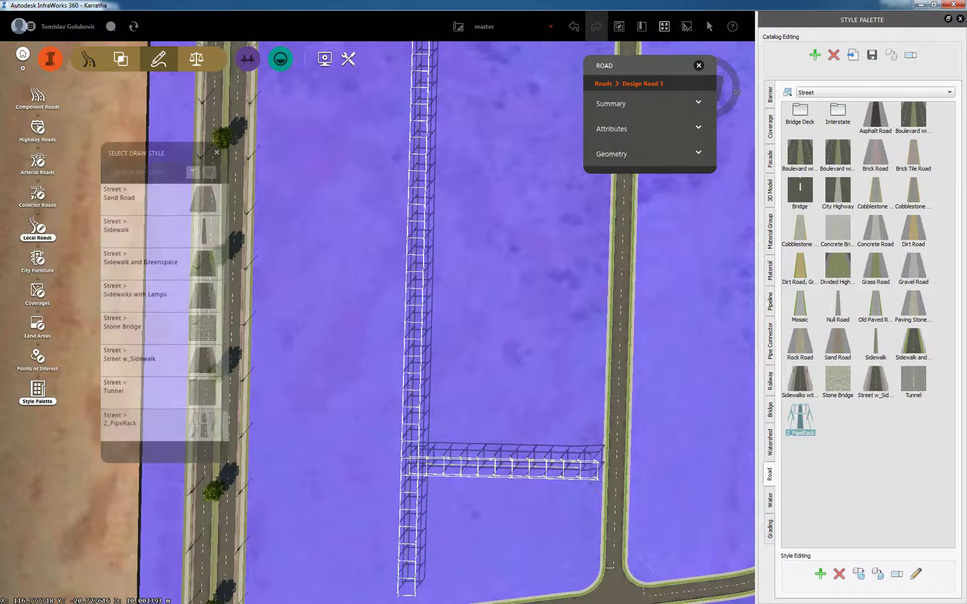
left_click(431, 276)
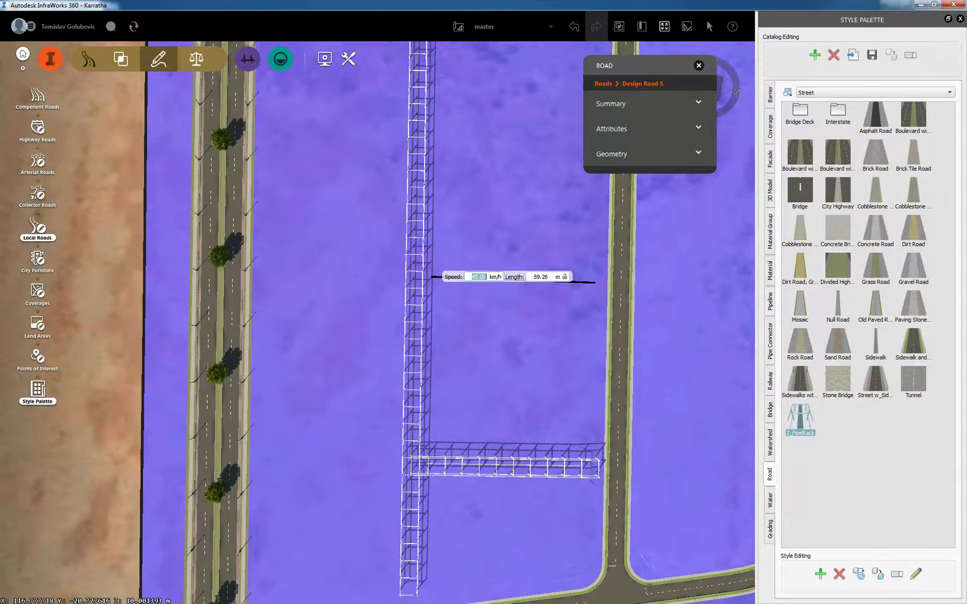
double_click(595, 281)
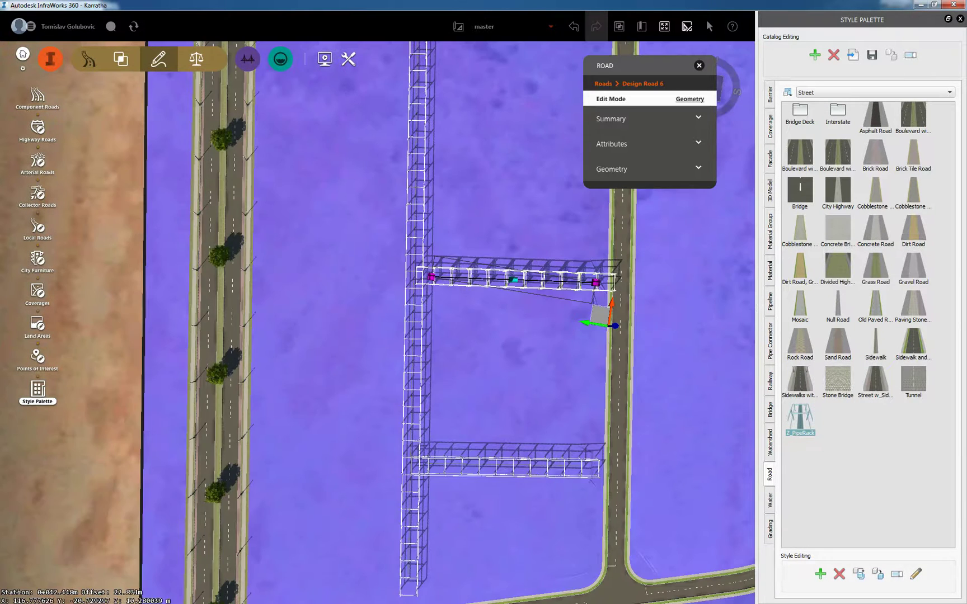
- Draw a third parallel Z_PipeRack branch about 59 m long, farther along the long rack and reaching the middle road
scroll(366, 367, "down", 4)
middle_click_drag(367, 367, 370, 473)
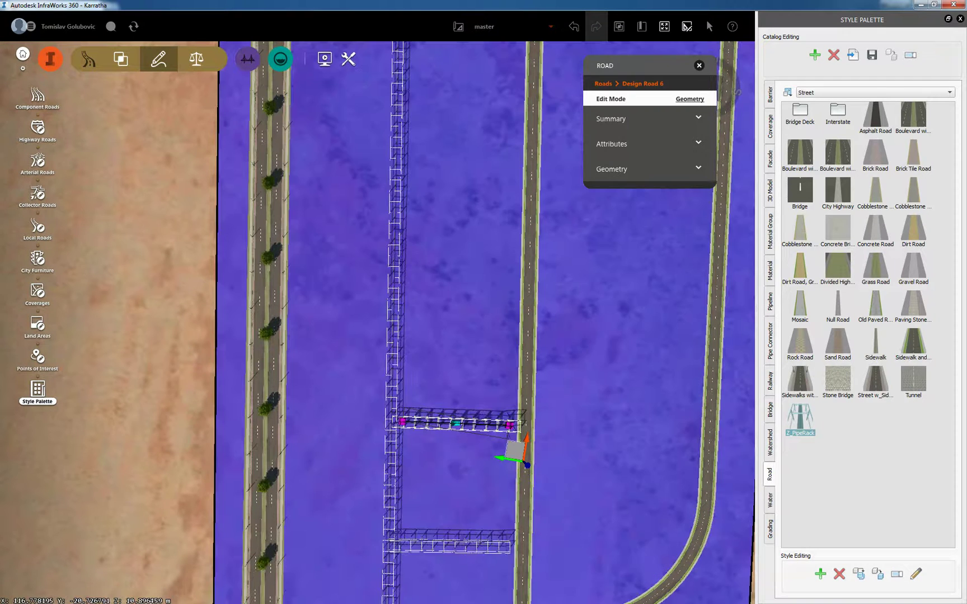
left_click(38, 228)
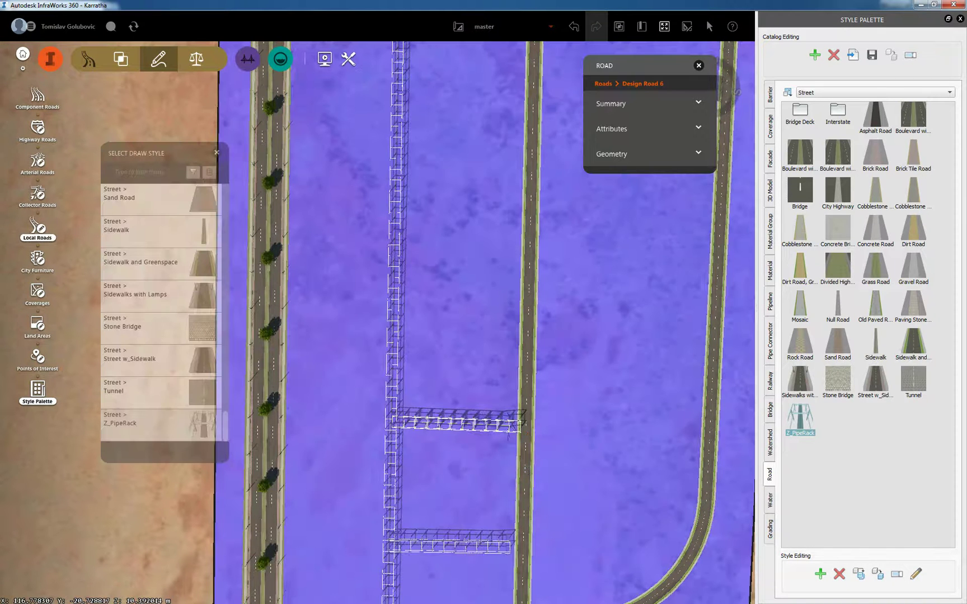
left_click(403, 310)
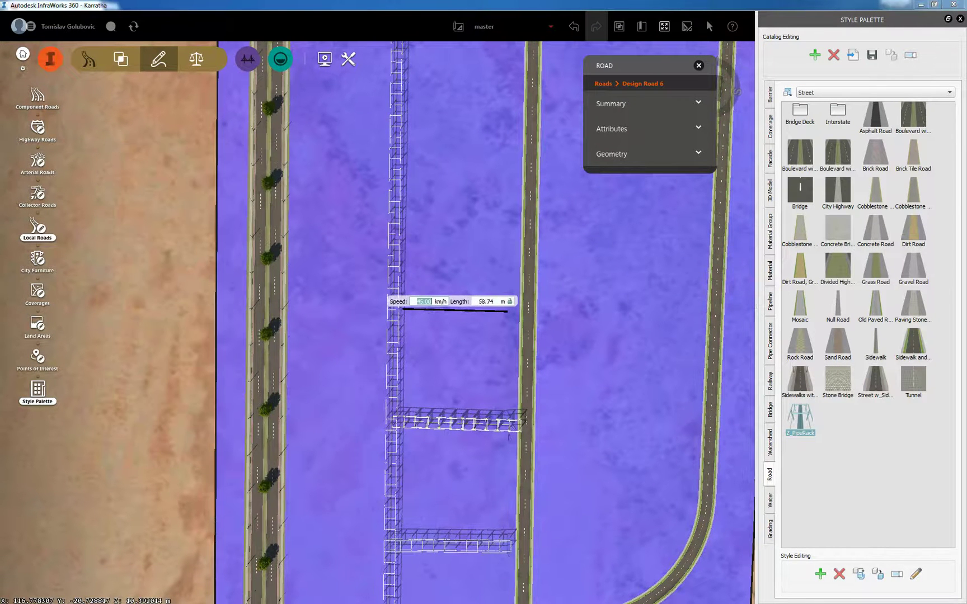
double_click(508, 311)
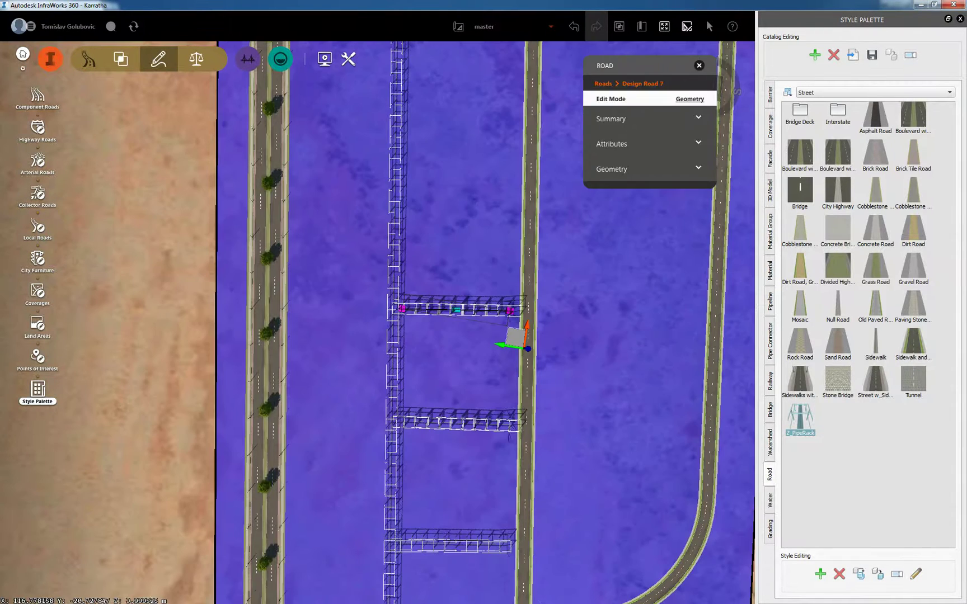
key("Escape")
- Place a Plant3D Tank as city furniture in the corner between the long pipe rack and its first branch
scroll(508, 311, "down", 3)
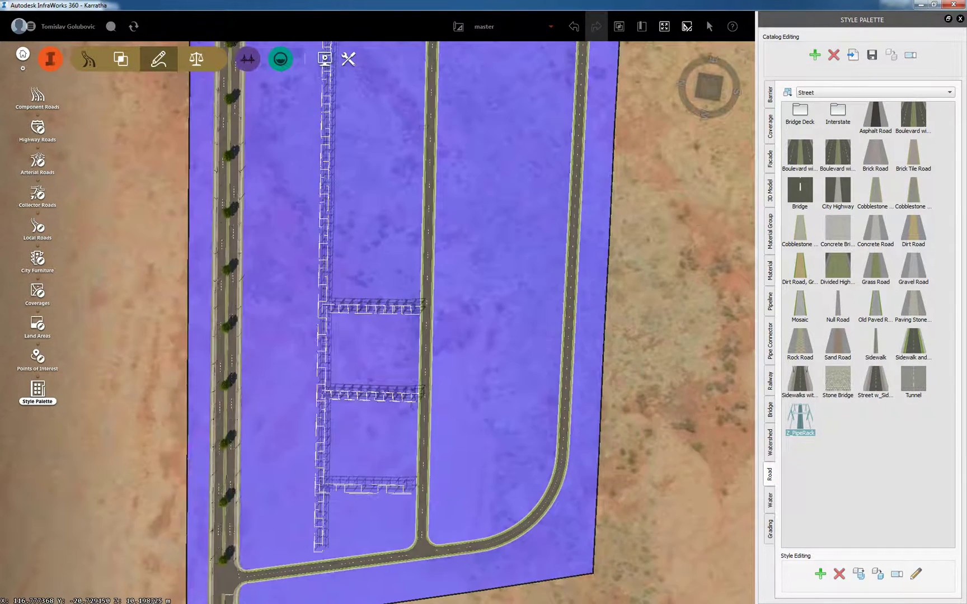
middle_click_drag(560, 406, 563, 291)
scroll(369, 420, "up", 5)
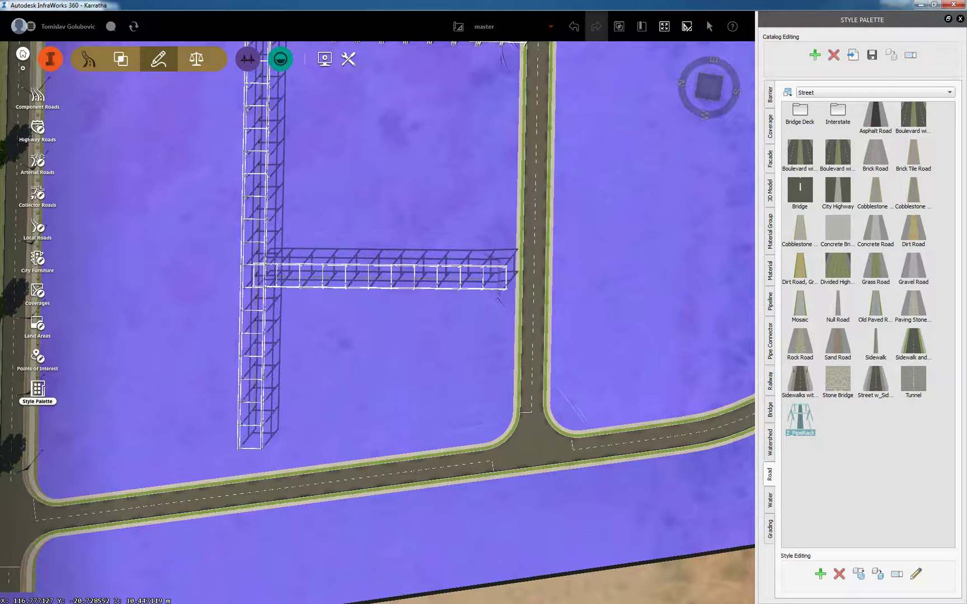
left_click(38, 260)
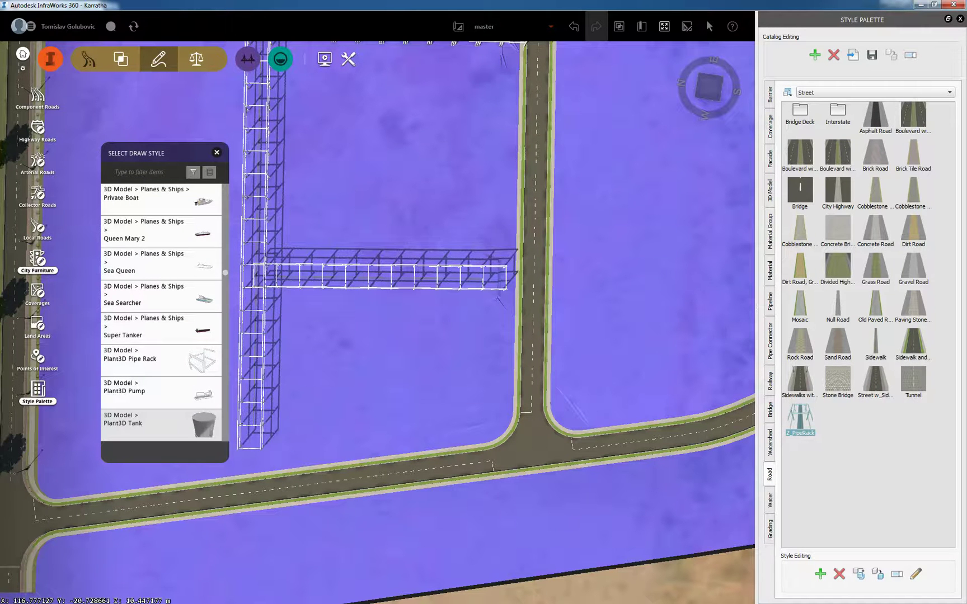
left_click(162, 424)
scroll(325, 344, "up", 3)
scroll(344, 340, "up", 2)
left_click_drag(344, 339, 263, 233)
middle_click_drag(342, 307, 339, 307, "shift")
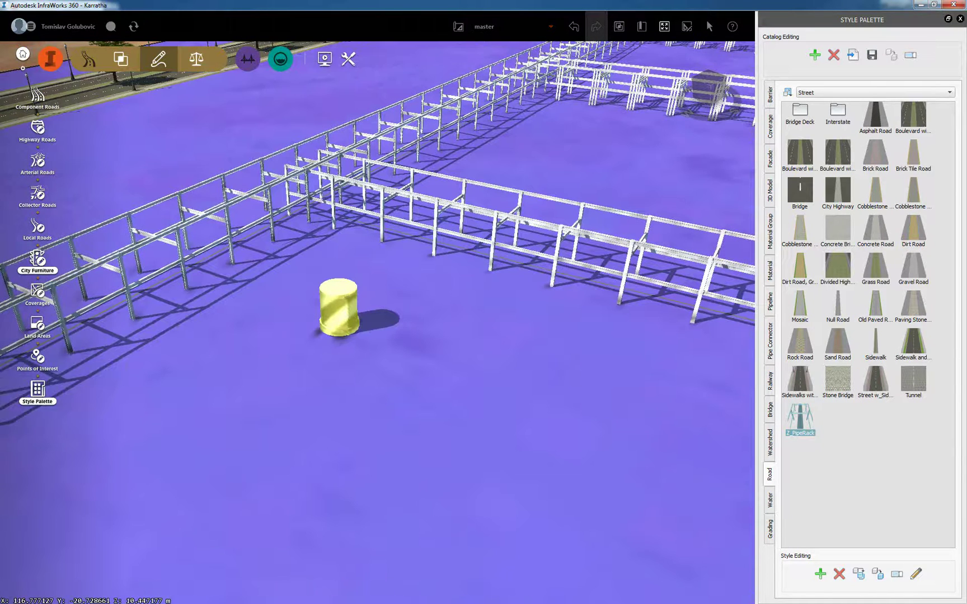
- Set the tank's Scale X and Scale Y properties to 10, closing the style palette and the properties when done
left_click(51, 59)
left_click(120, 47)
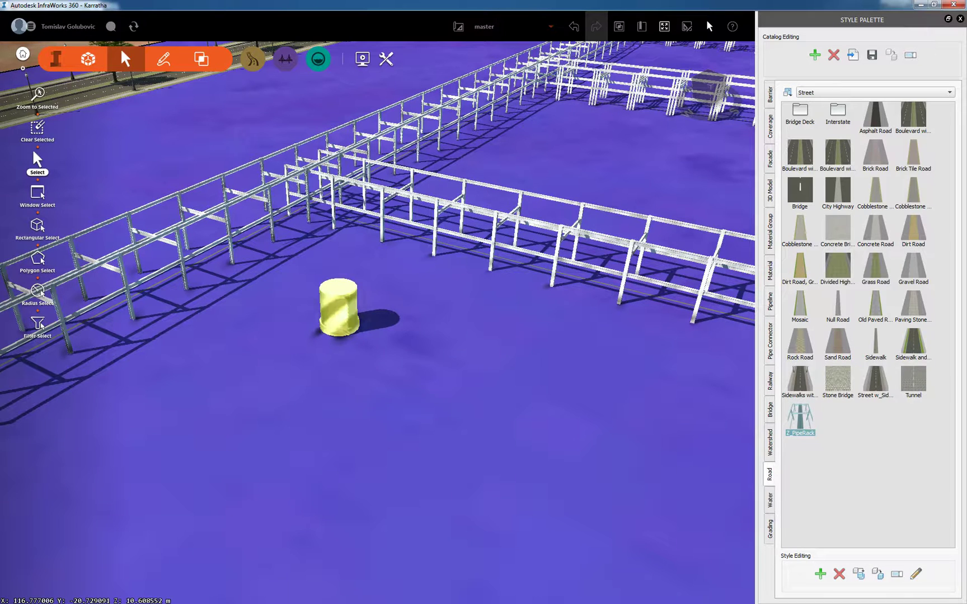
right_click(341, 311)
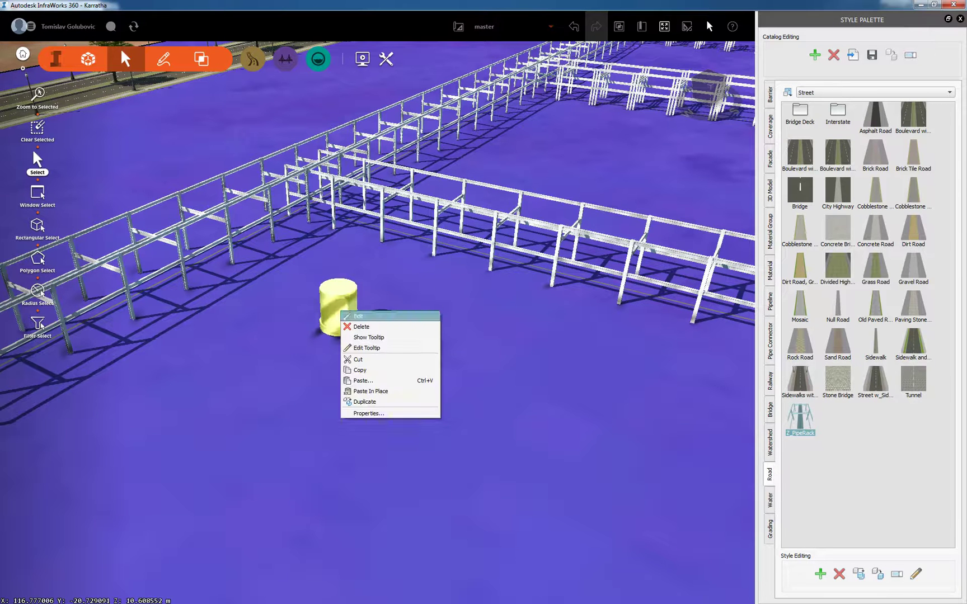
left_click(368, 413)
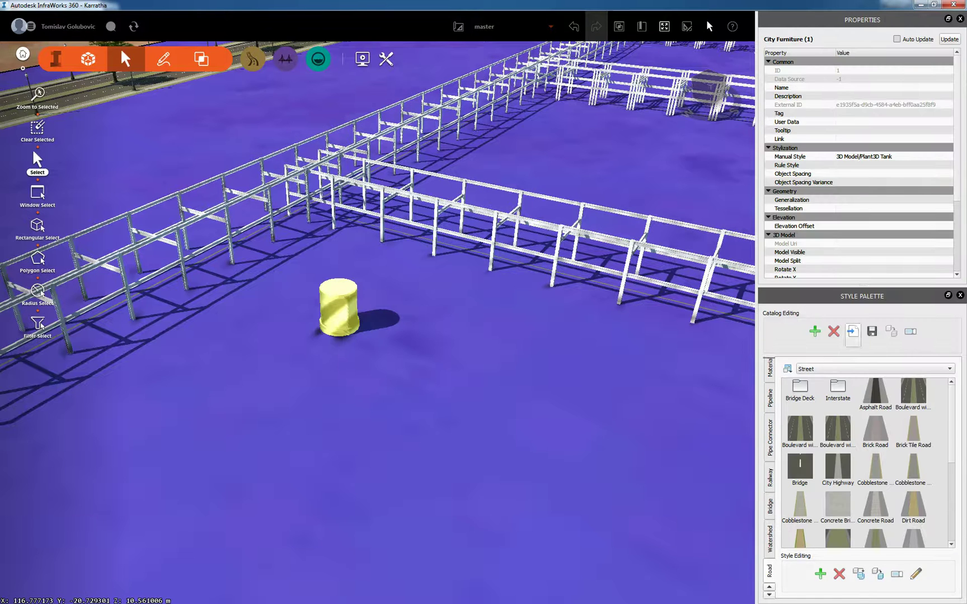
left_click(960, 295)
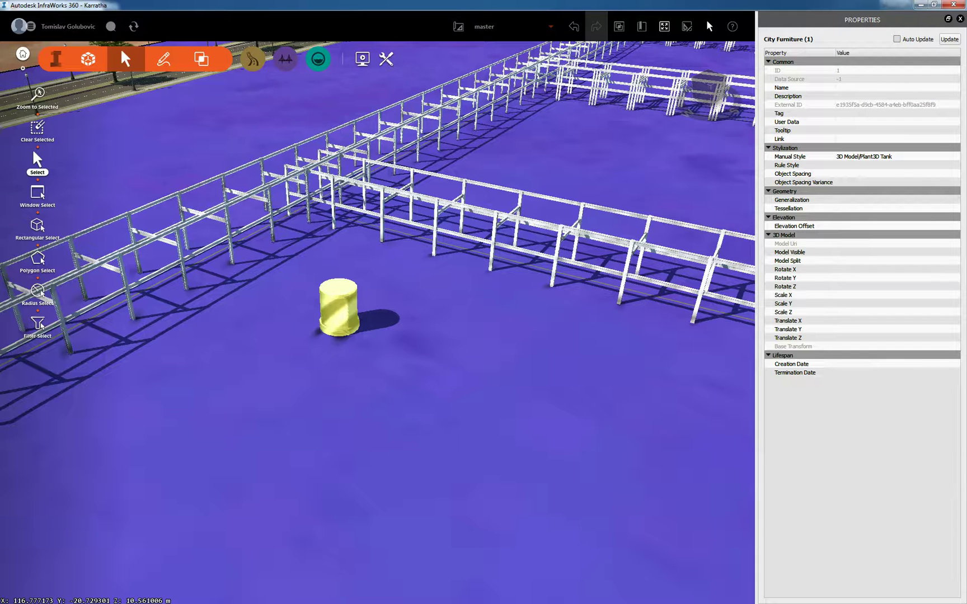
left_click(845, 295)
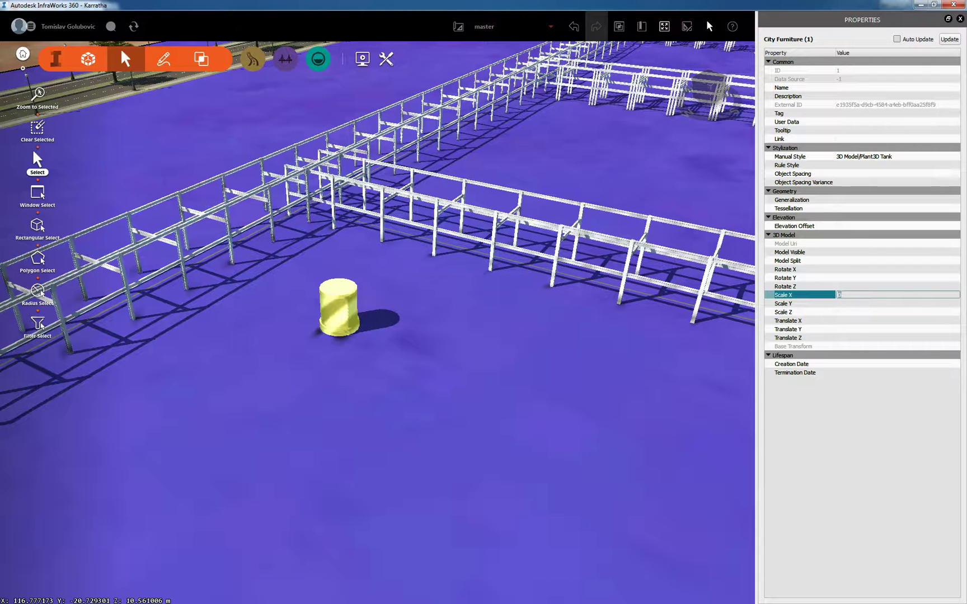
key("Tab")
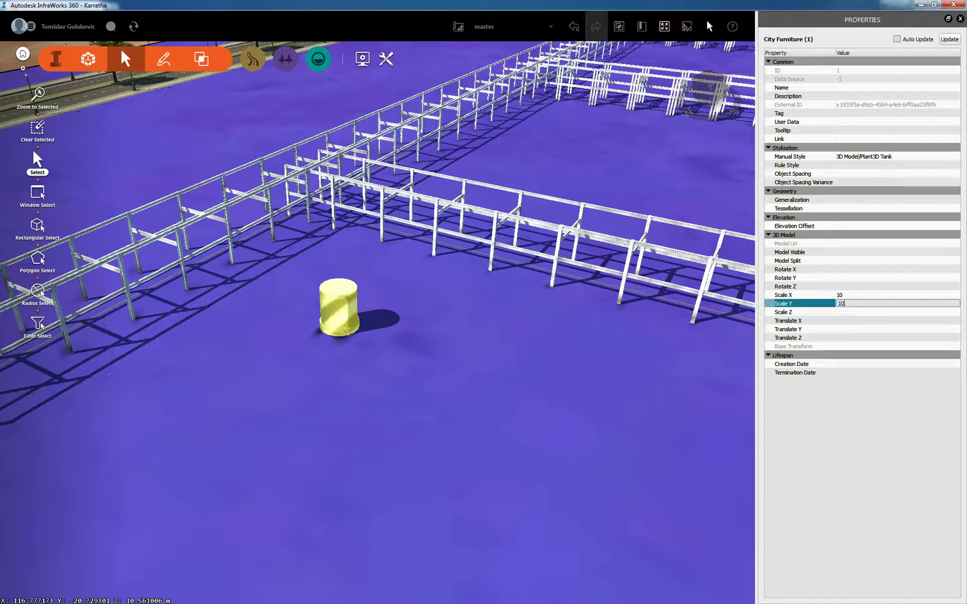
type("10")
key("Return")
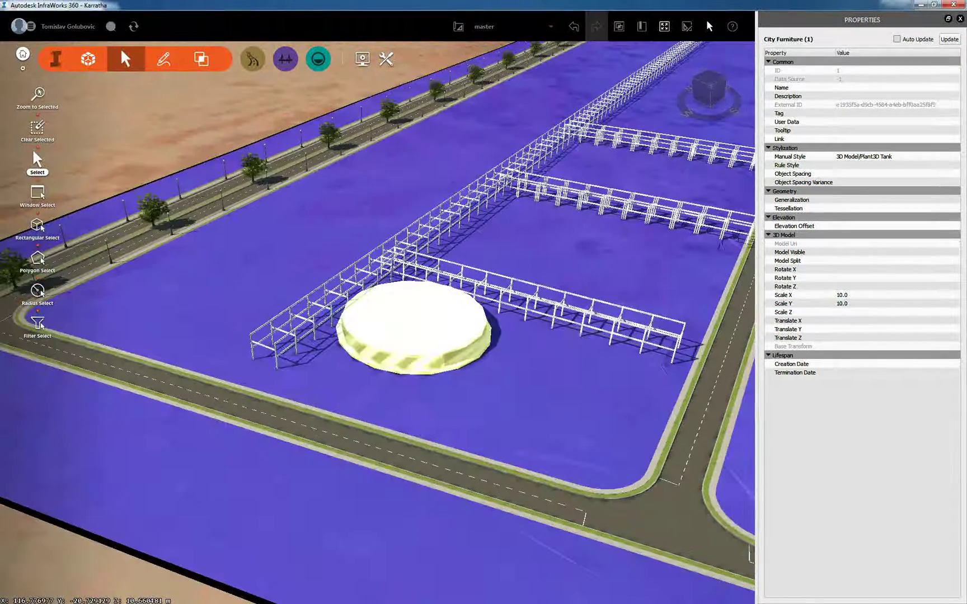
right_click(442, 340)
left_click(461, 367)
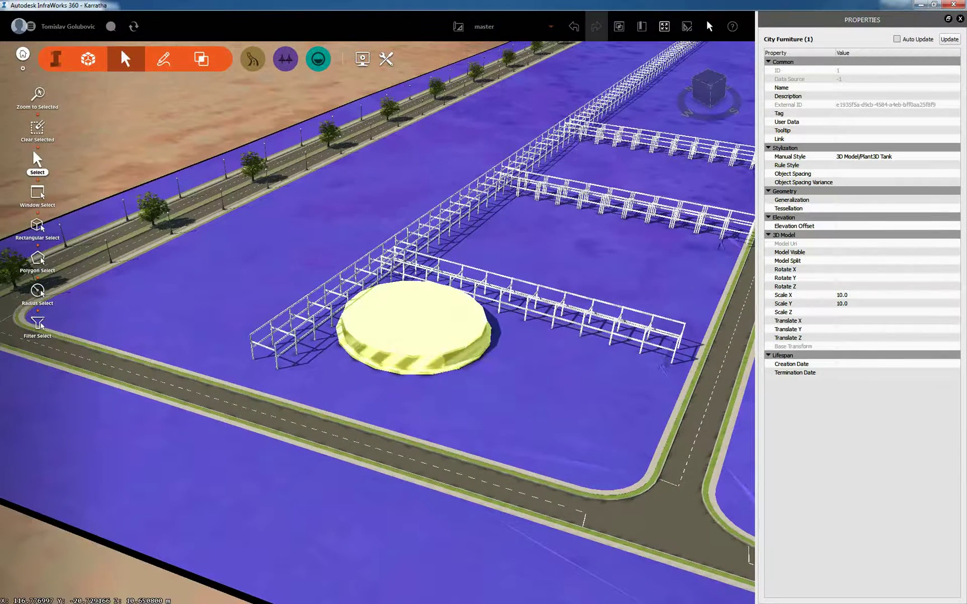
left_click(960, 19)
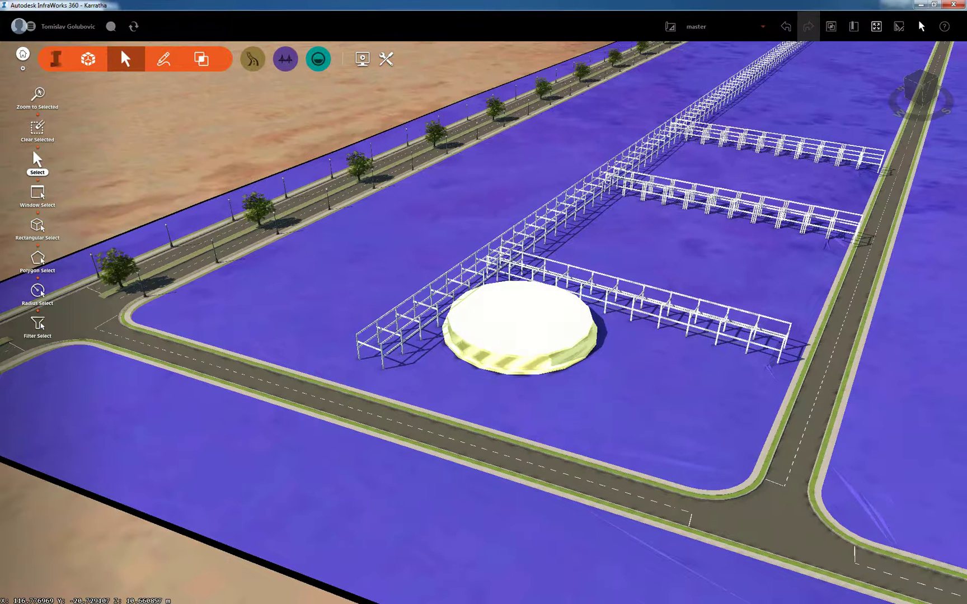
- Edit the enlarged tank and move it clear of the long pipe rack and the first branch
right_click(527, 342)
left_click(544, 347)
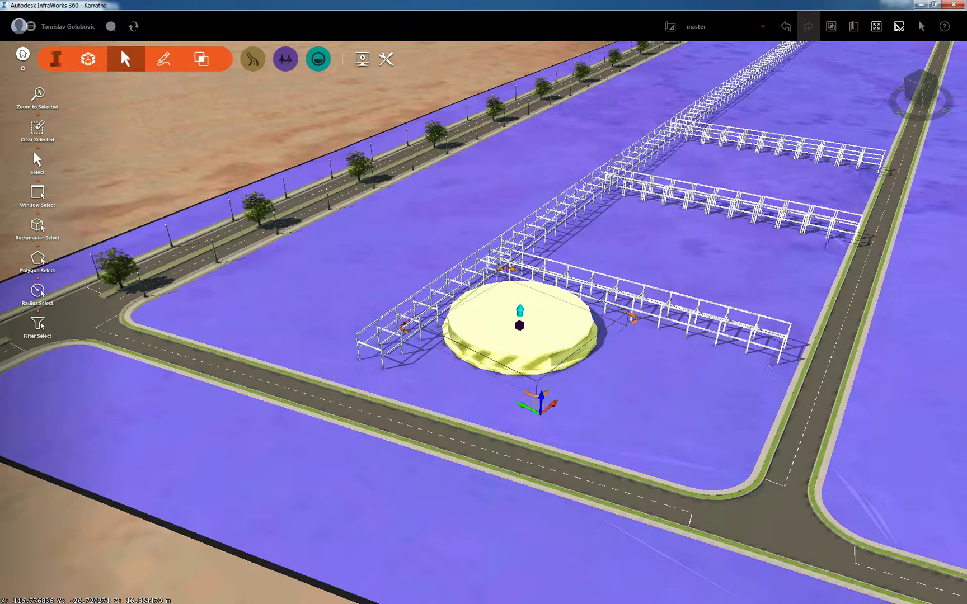
left_click_drag(529, 399, 671, 508)
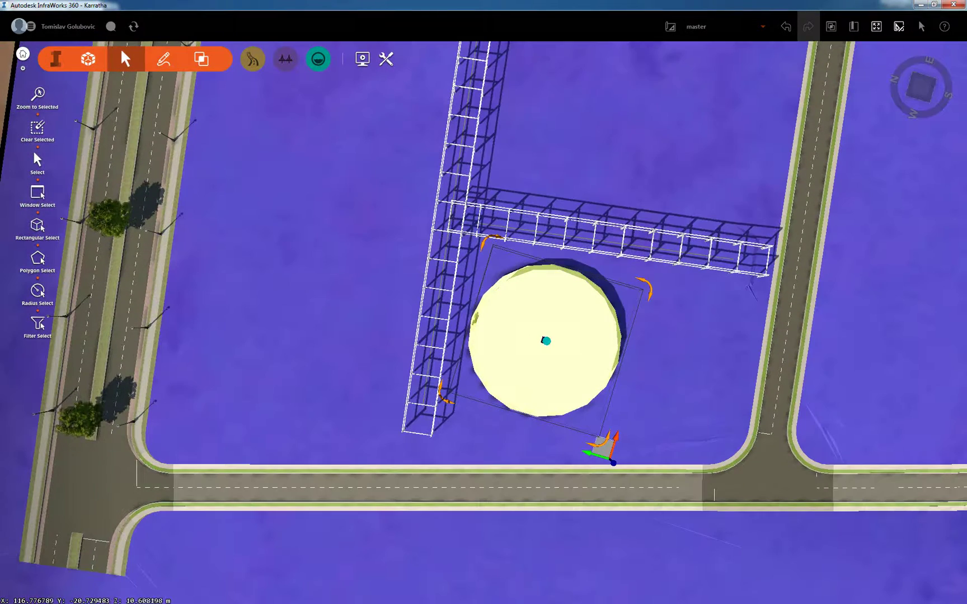
- Paste a copy of the enlarged tank directly across the long pipe rack, on the side facing the tree-lined road
key("ctrl+v")
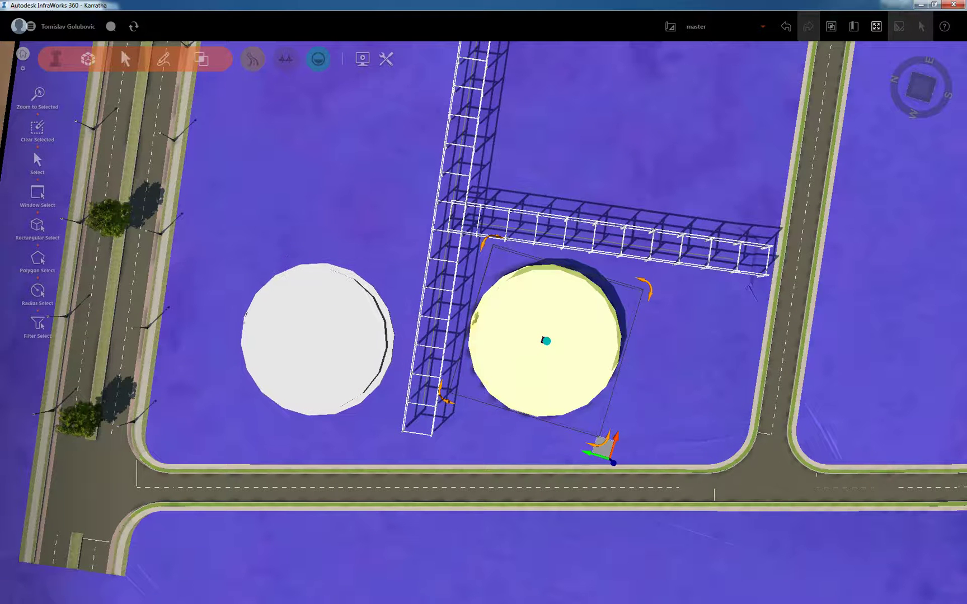
left_click(302, 339)
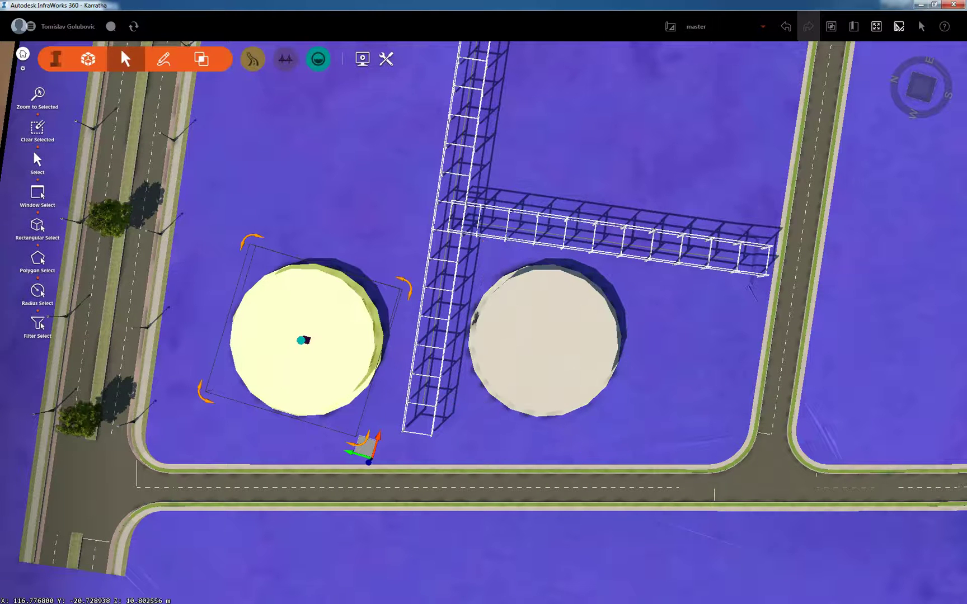
scroll(516, 478, "down", 2)
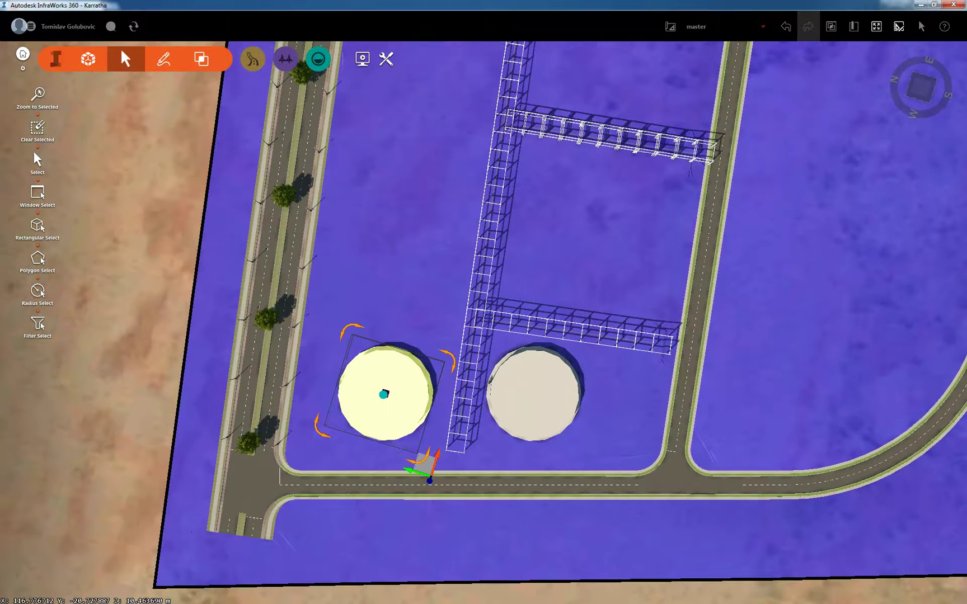
key("Escape")
- Paste two more tank copies in an evenly spaced row between the tree-lined road and the long pipe rack
left_click(384, 393)
key("ctrl+v")
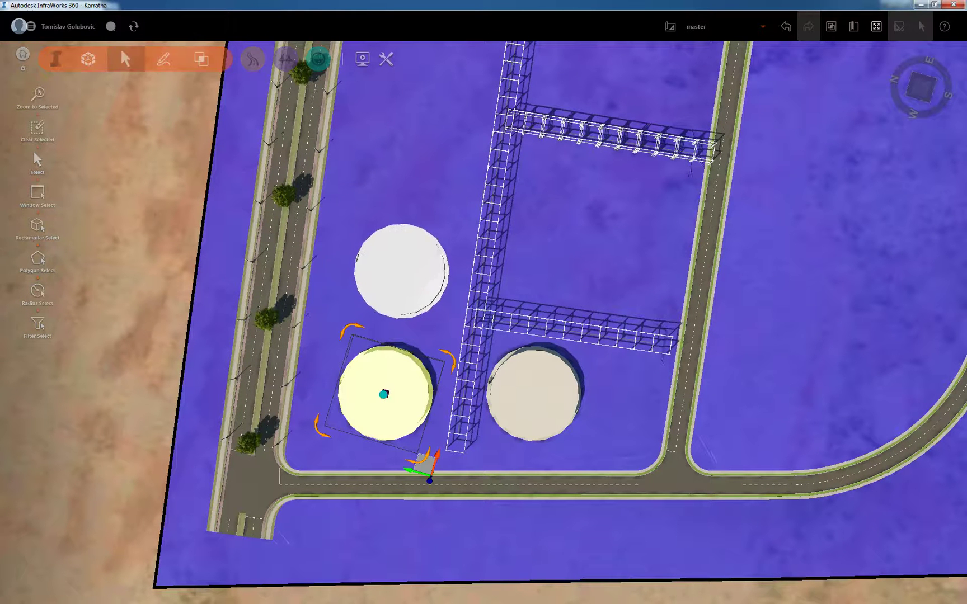
double_click(405, 270)
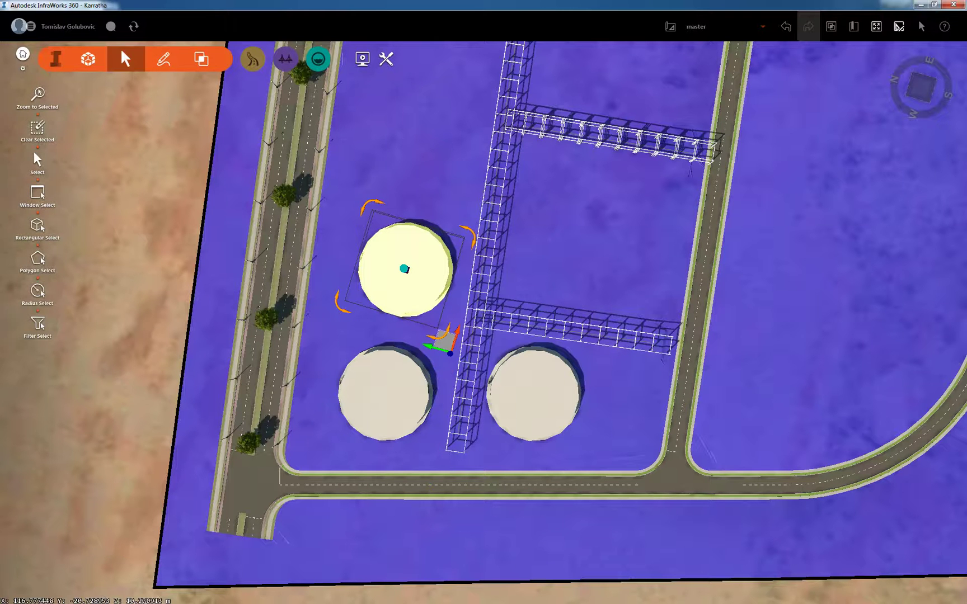
key("ctrl+v")
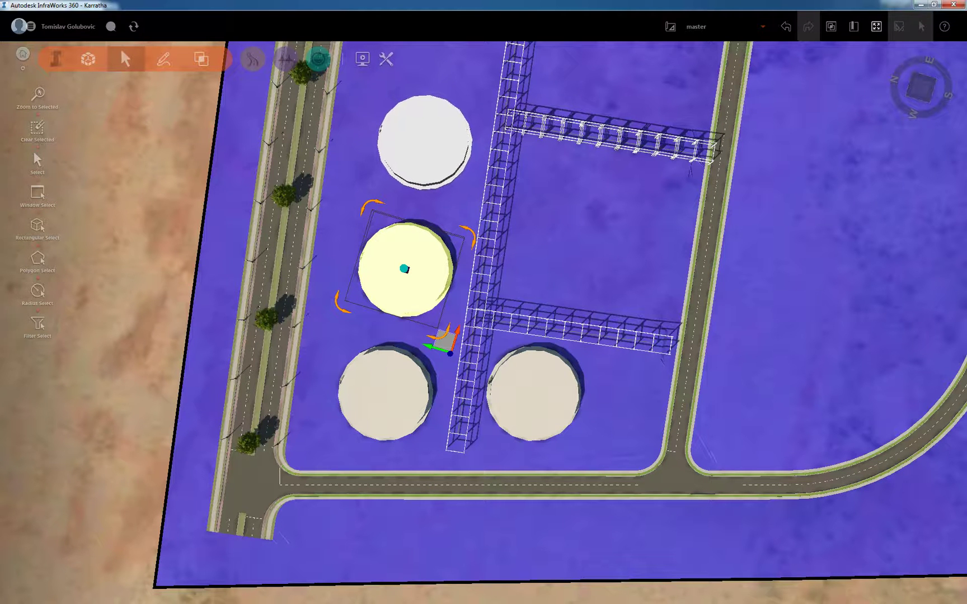
double_click(422, 146)
key("Escape")
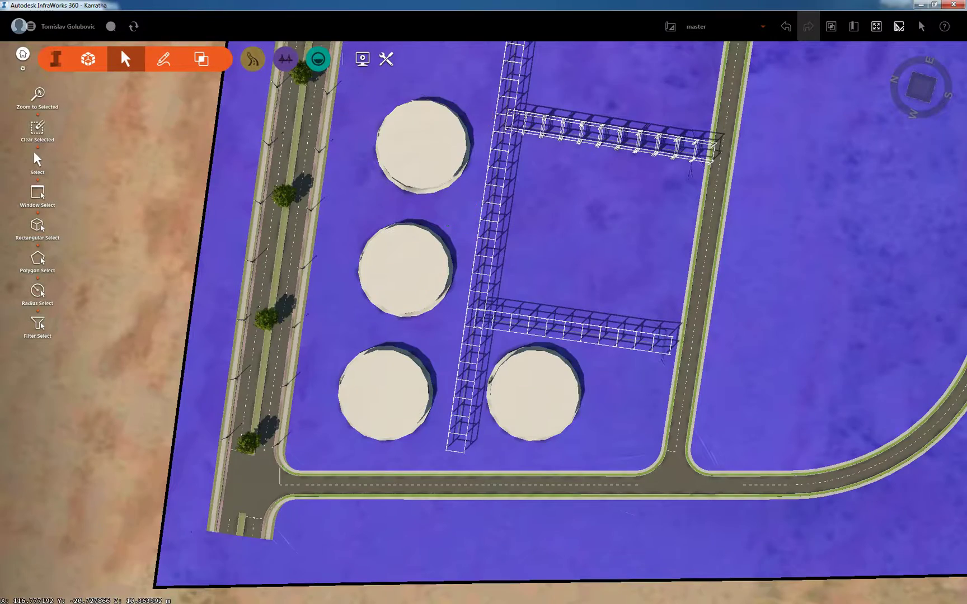
- Place a Plant3D Pump as city furniture on the ground between the original tank and the first pipe rack branch
scroll(461, 305, "down", 2)
left_click_drag(705, 420, 607, 358)
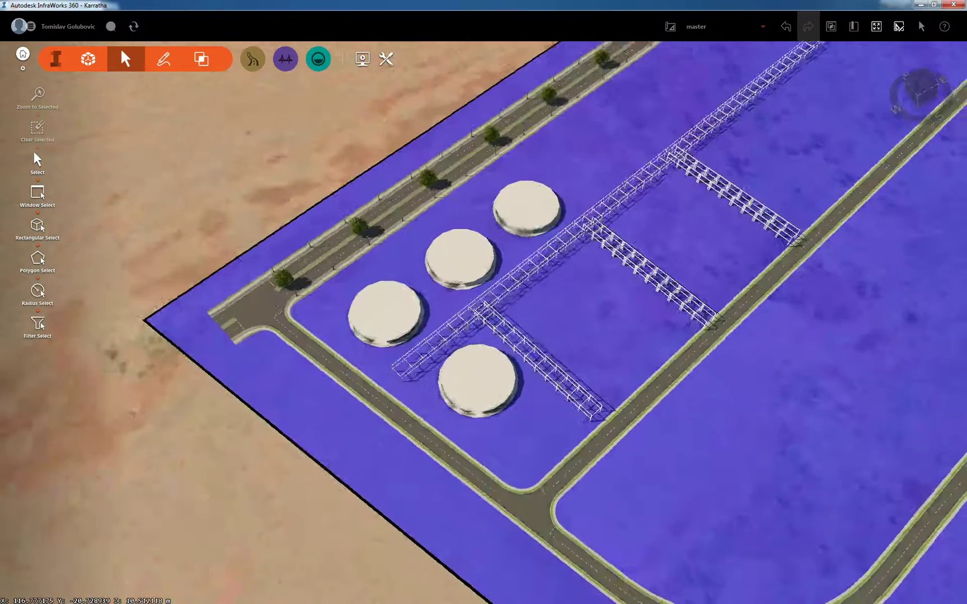
scroll(607, 358, "up", 2)
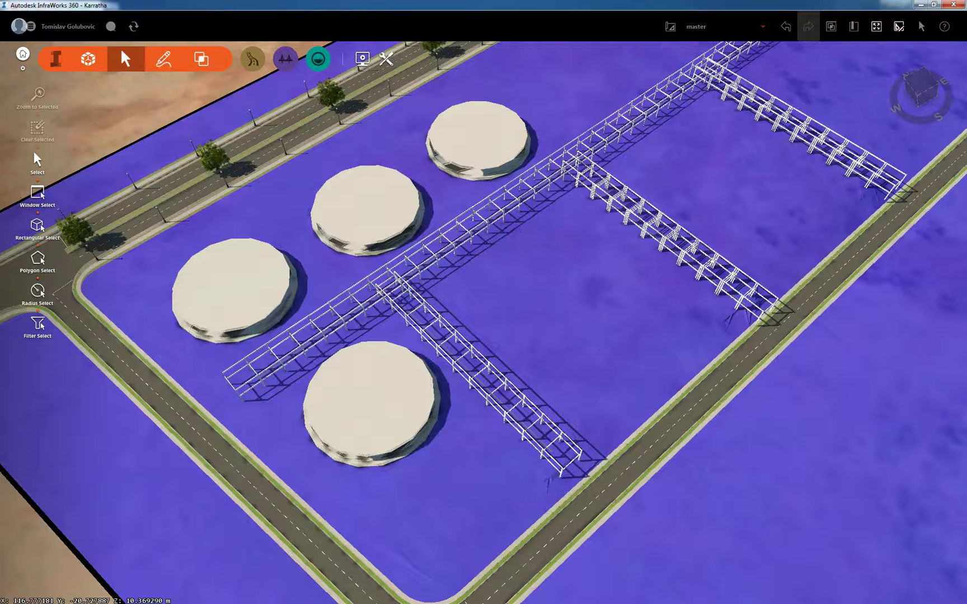
left_click(163, 59)
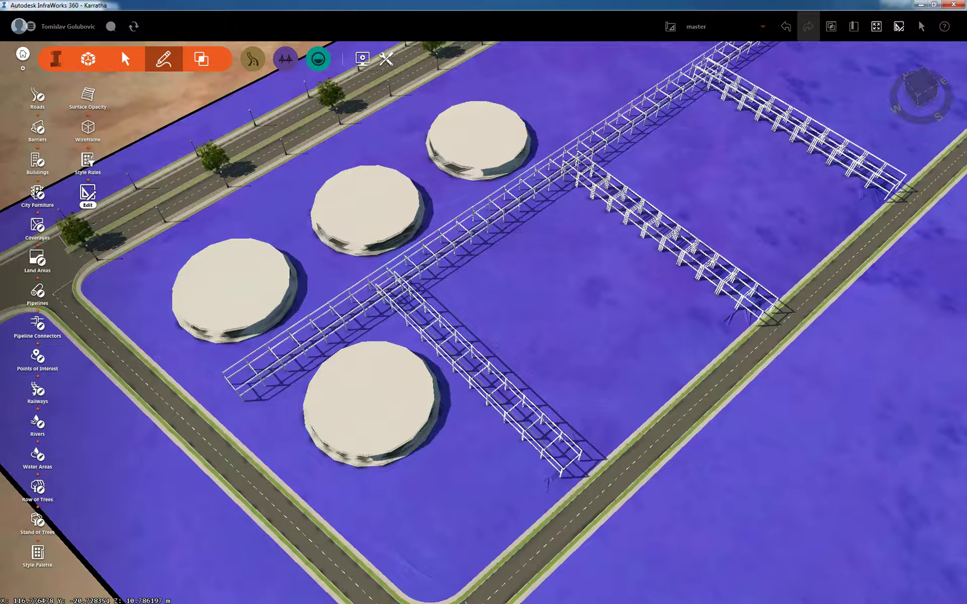
left_click(38, 194)
left_click(139, 172)
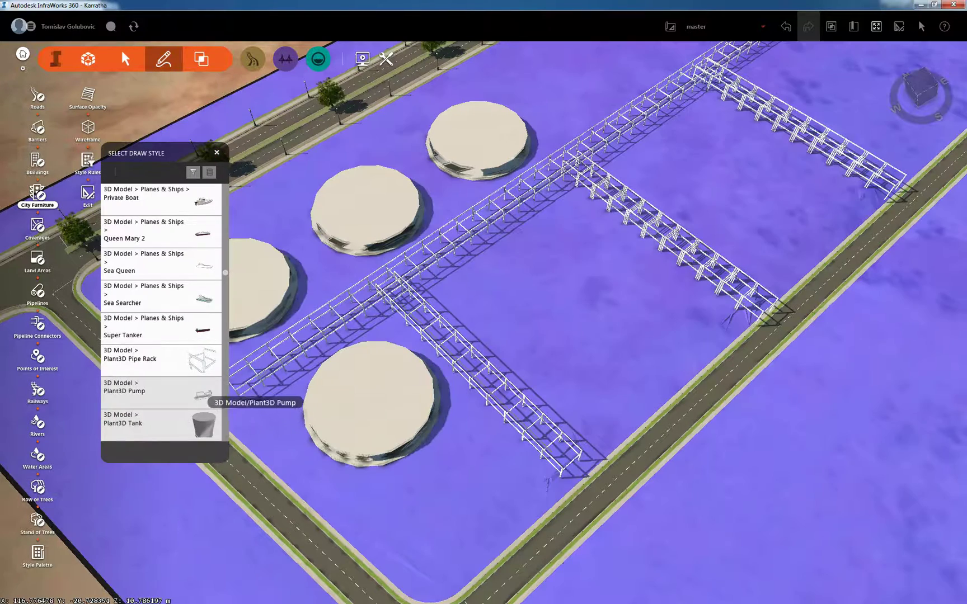
scroll(441, 339, "up", 7)
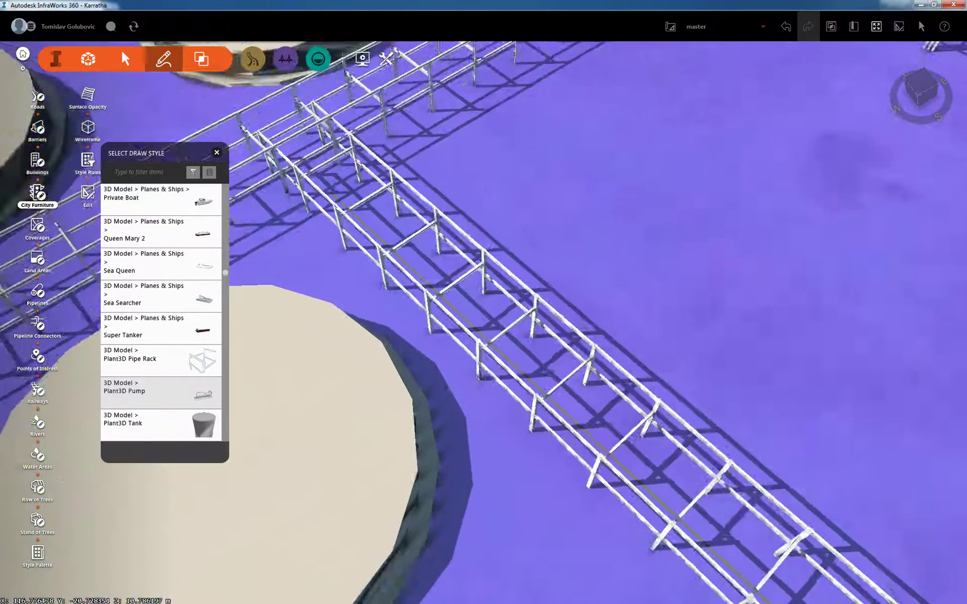
scroll(394, 301, "up", 4)
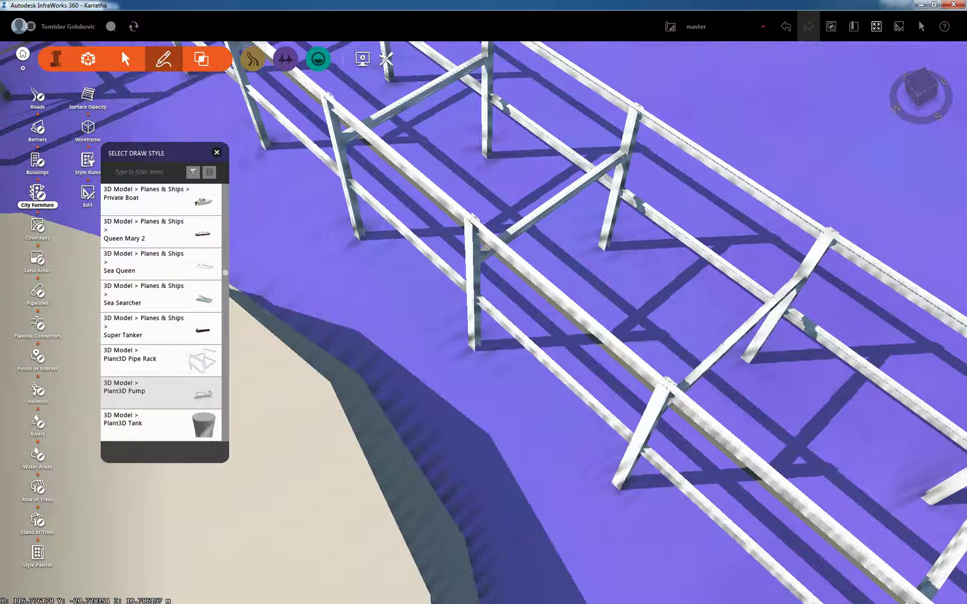
double_click(435, 326)
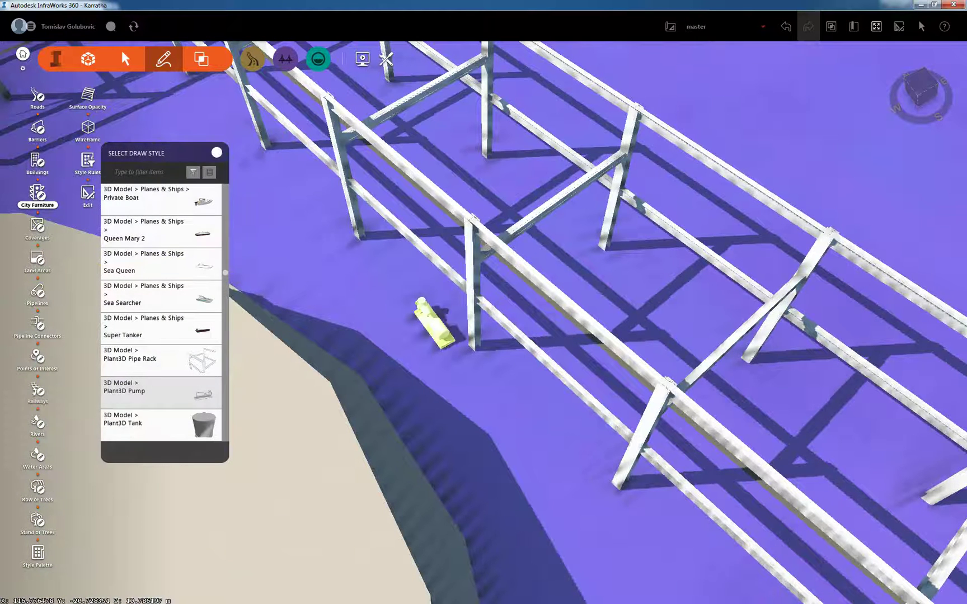
left_click(217, 152)
- Edit the pump, rotate it perpendicular to the first branch and move it partly under the rack's near edge
left_click(120, 50)
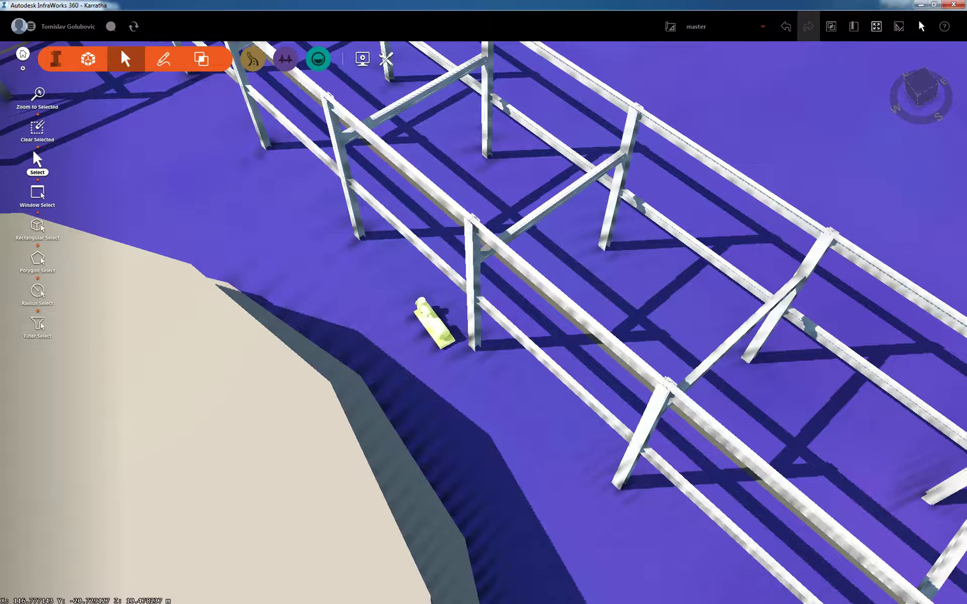
right_click(431, 322)
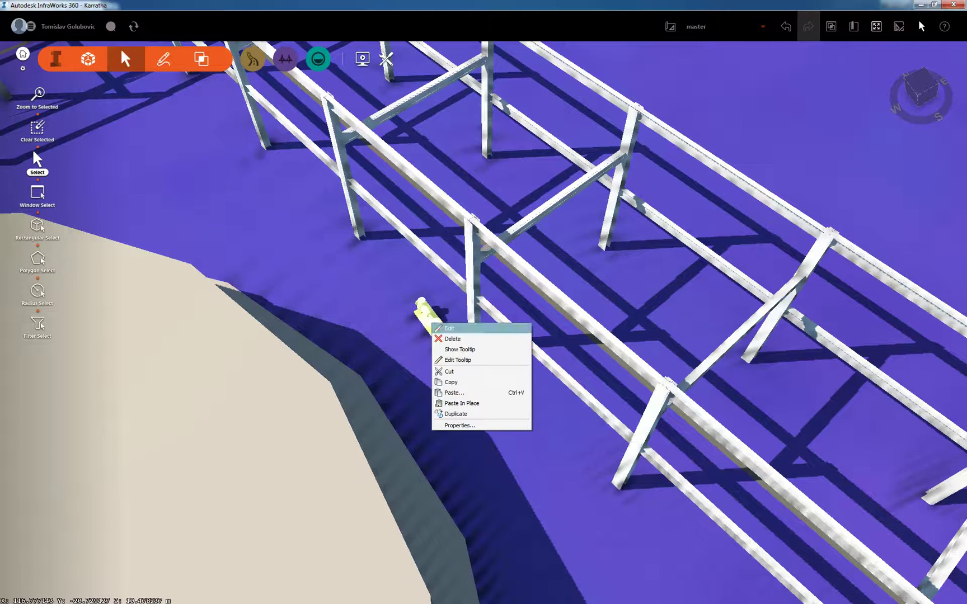
left_click(448, 329)
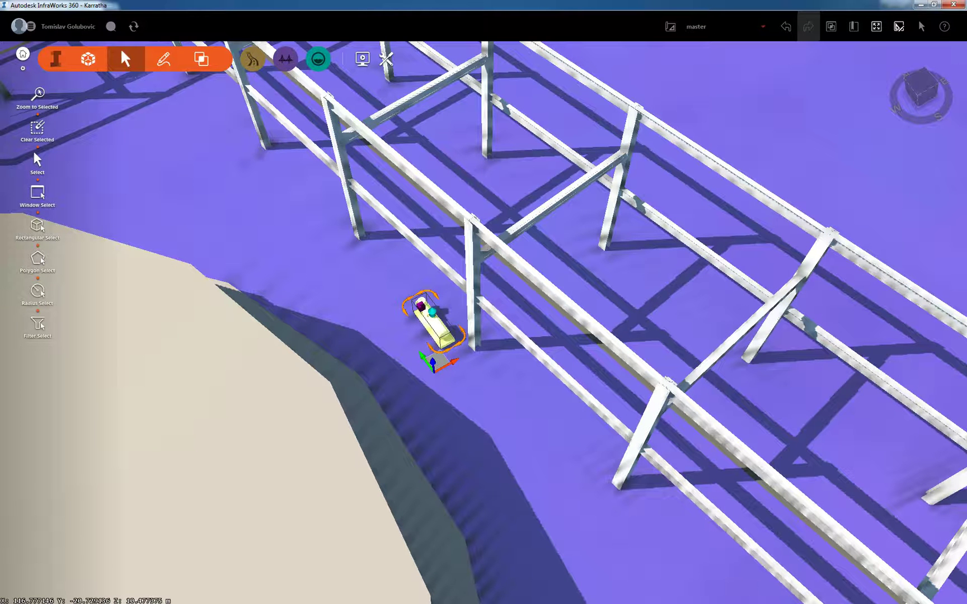
left_click_drag(462, 337, 455, 299)
left_click_drag(470, 347, 627, 444)
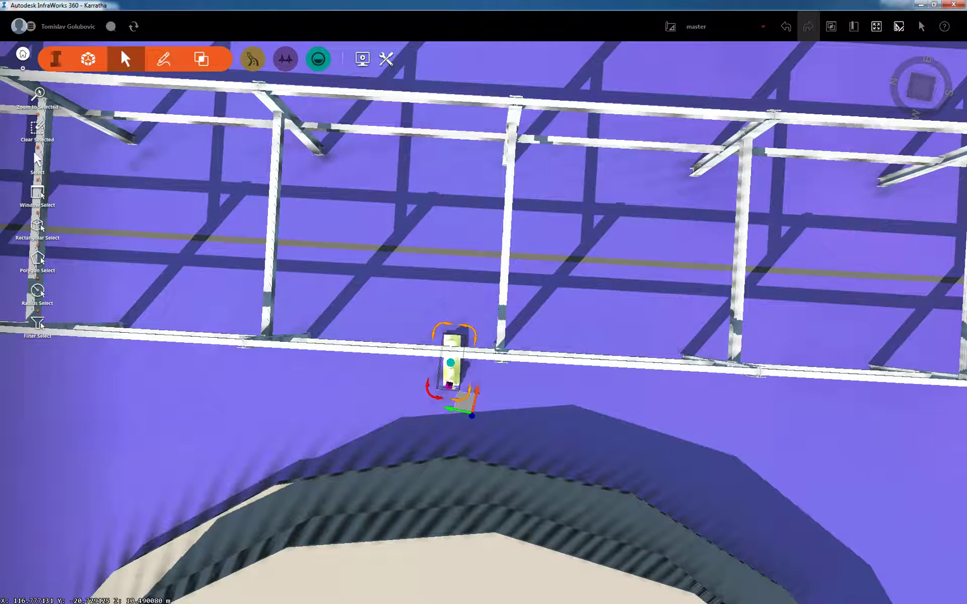
left_click_drag(468, 404, 473, 392)
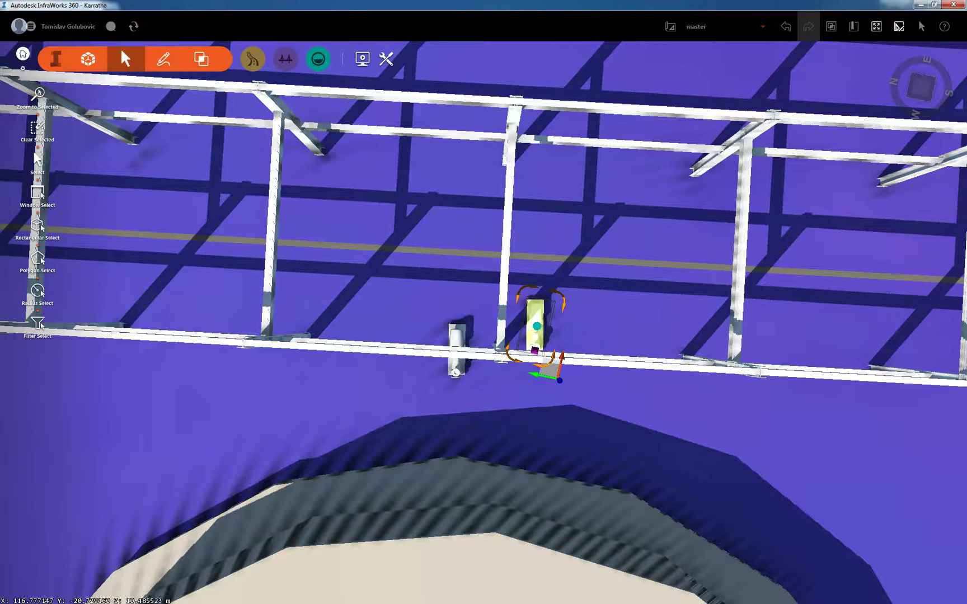
- Add a copy of the pump in the adjacent rack bay, align it with the first pump and clear the selection
left_click_drag(550, 370, 562, 398)
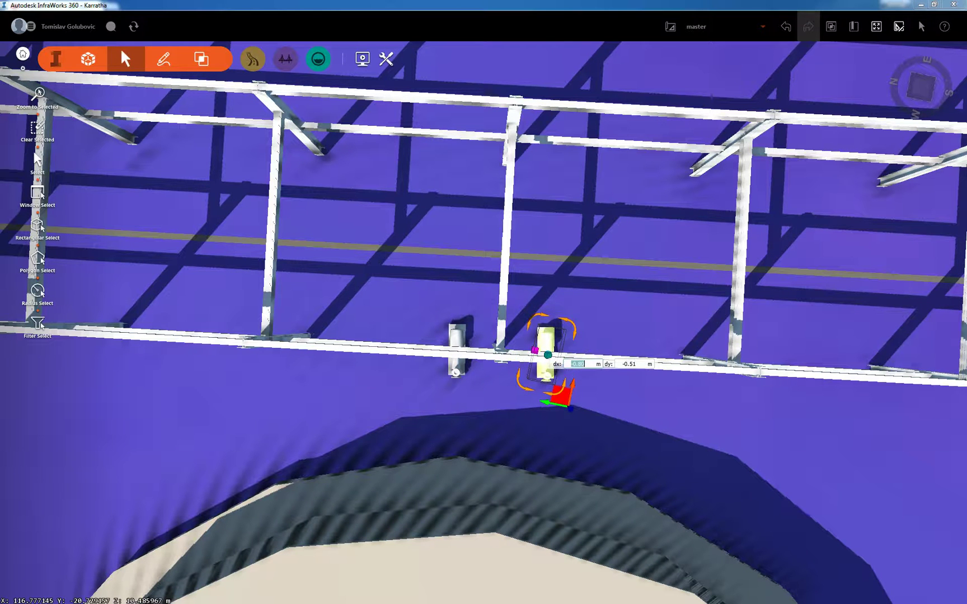
key("Escape")
scroll(561, 359, "down", 5)
left_click_drag(561, 360, 483, 252)
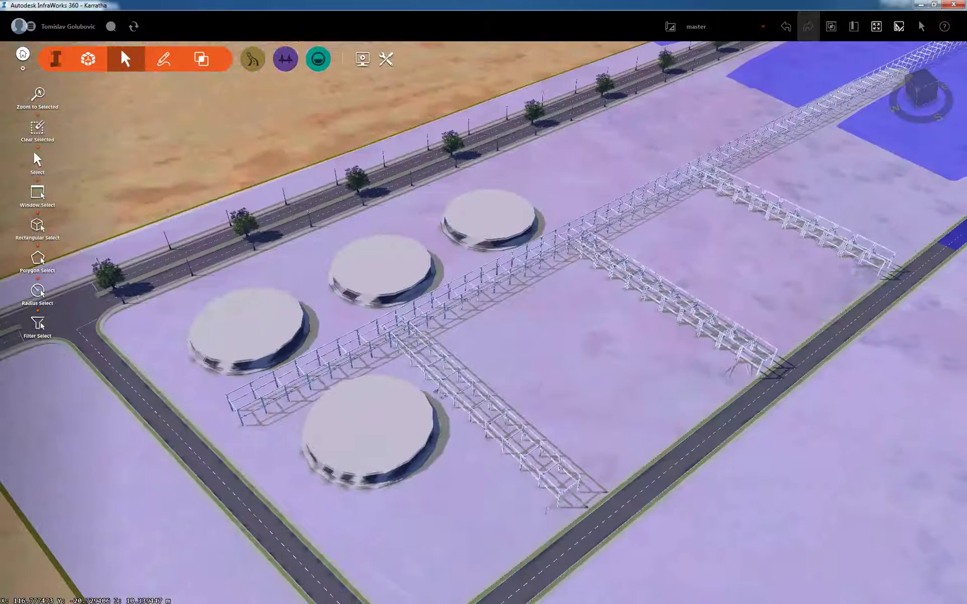
key("Escape")
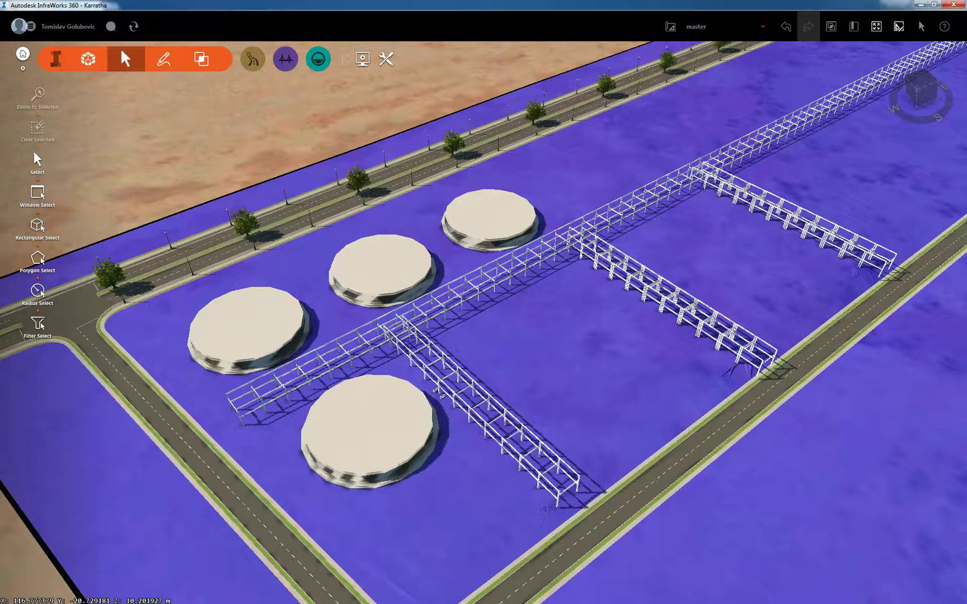
- Copy the tank beside the pumps and paste it between the first and second pipe rack branches
left_click(369, 430)
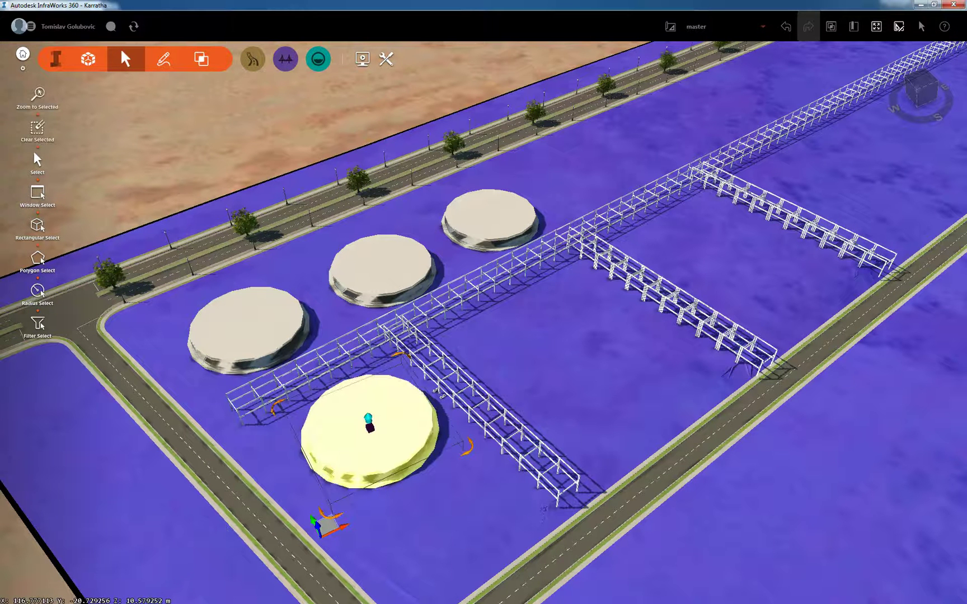
key("ctrl+c")
key("ctrl+v")
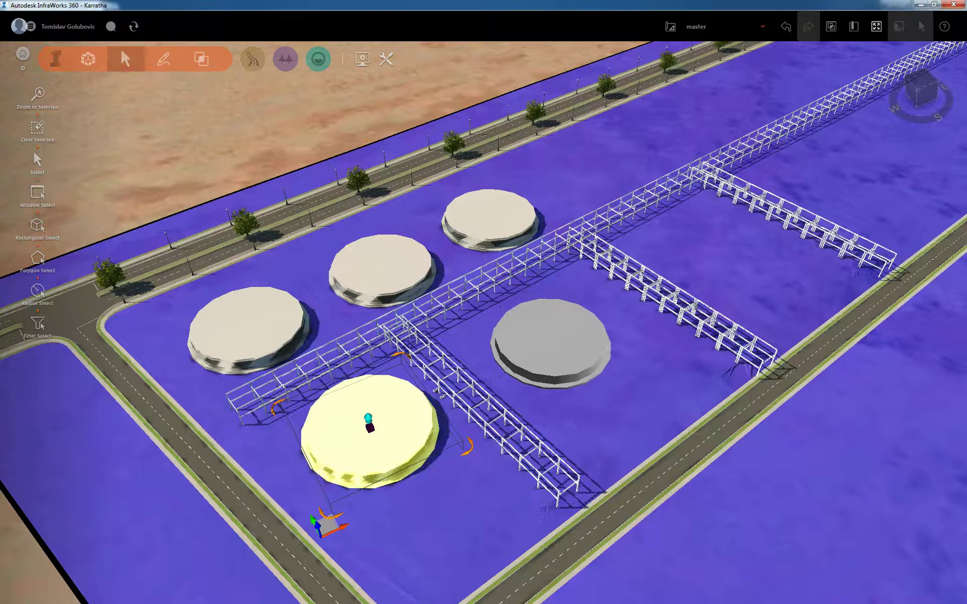
left_click(526, 344)
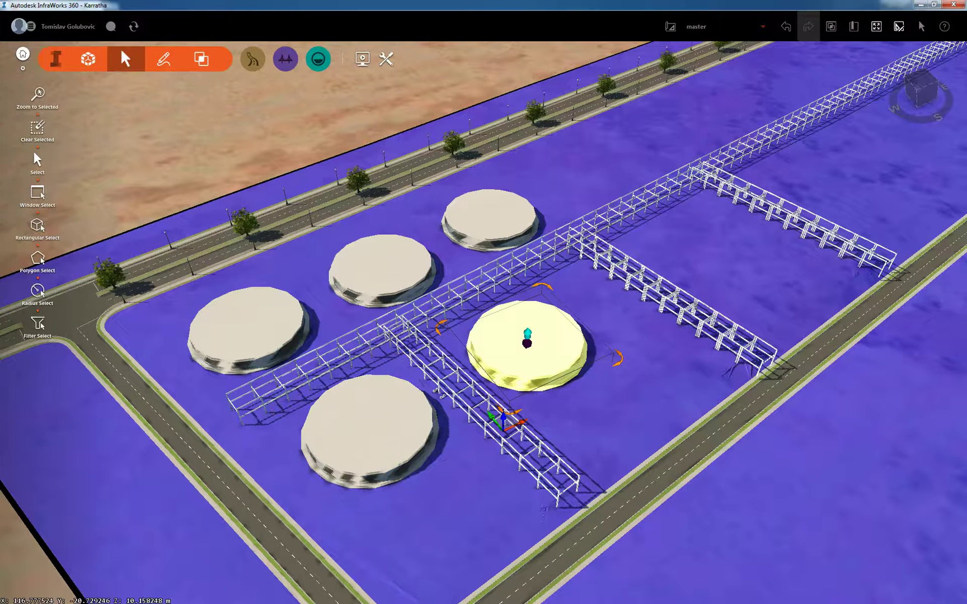
- Set the pasted tank's Scale X and Scale Y properties to 2 and its Scale Z to 10
right_click(540, 368)
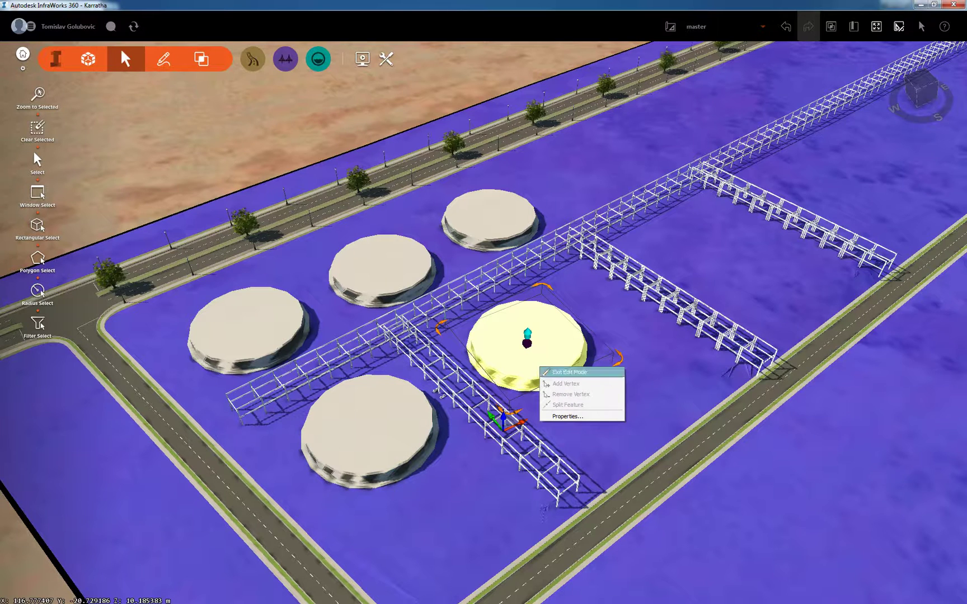
left_click(567, 417)
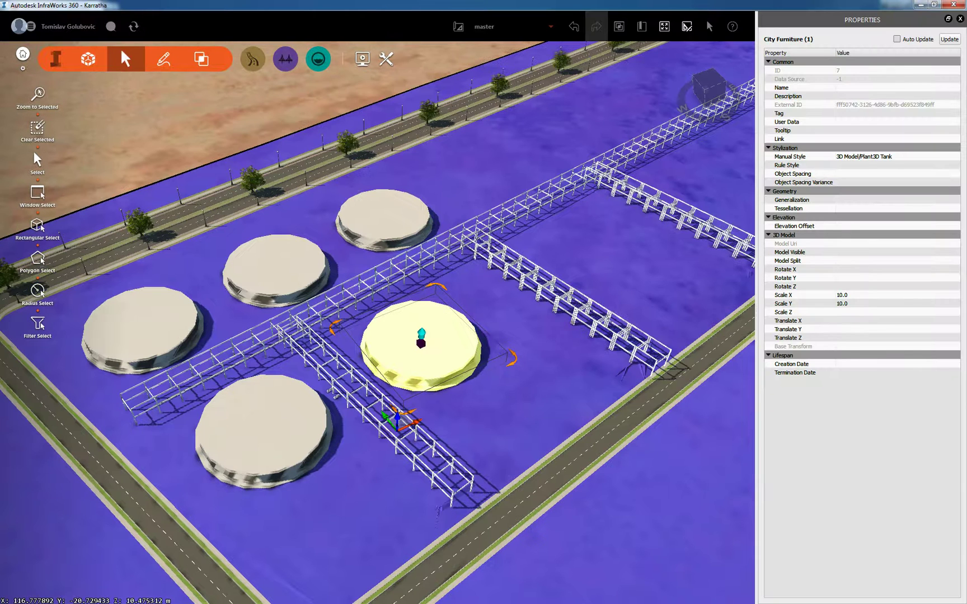
left_click(844, 294)
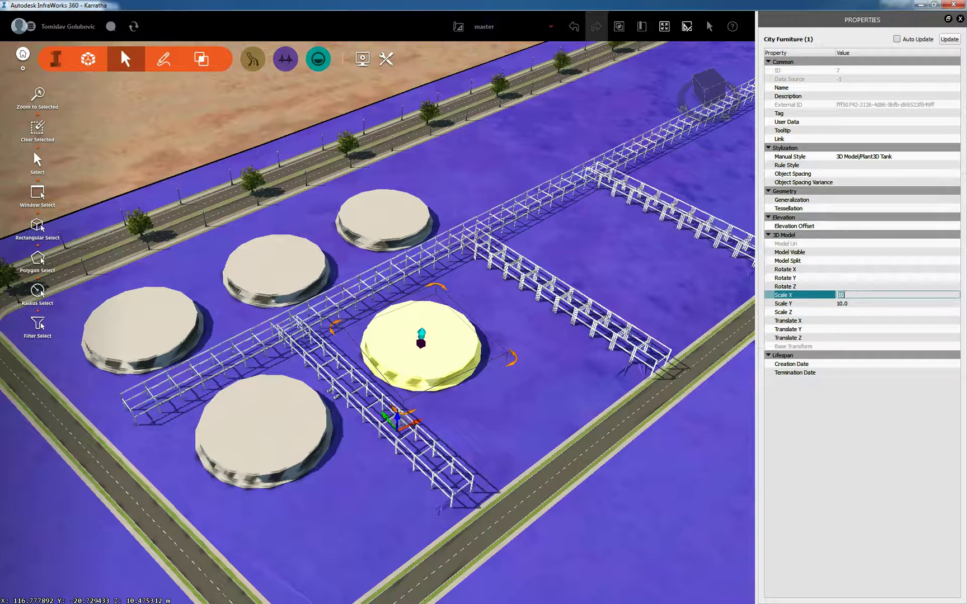
type("2")
key("Tab")
type("2")
key("Tab")
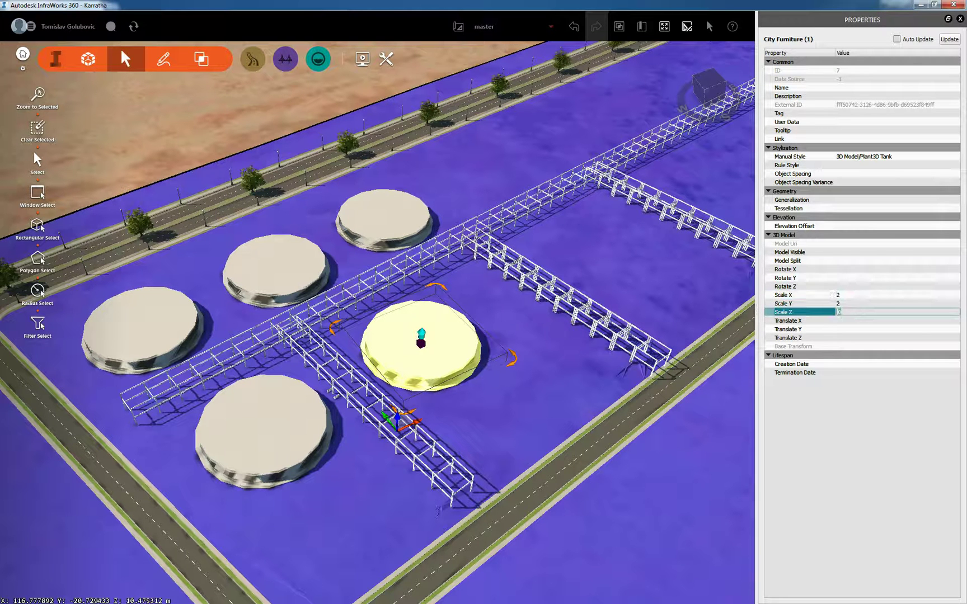
key("shift+Tab")
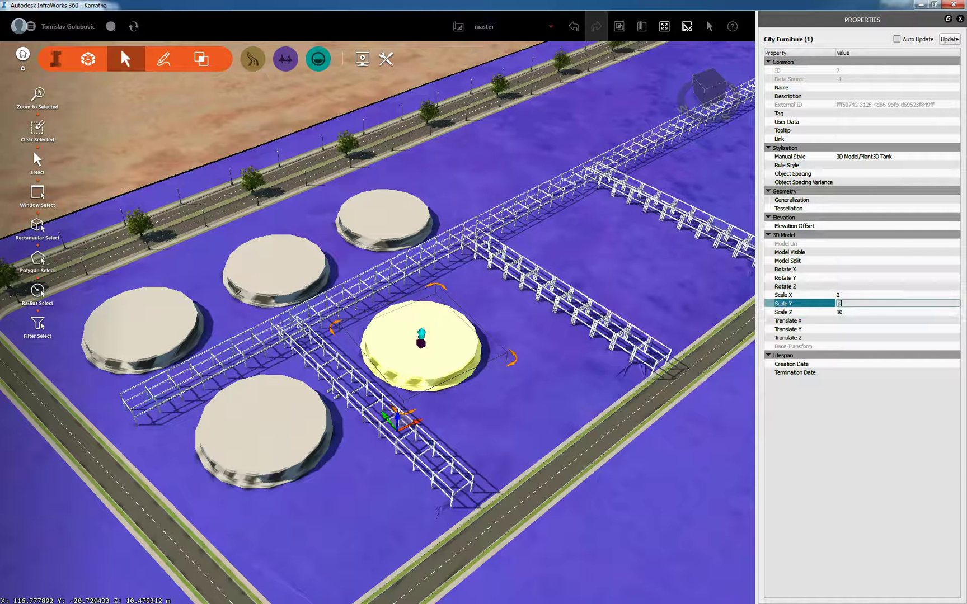
key("Return")
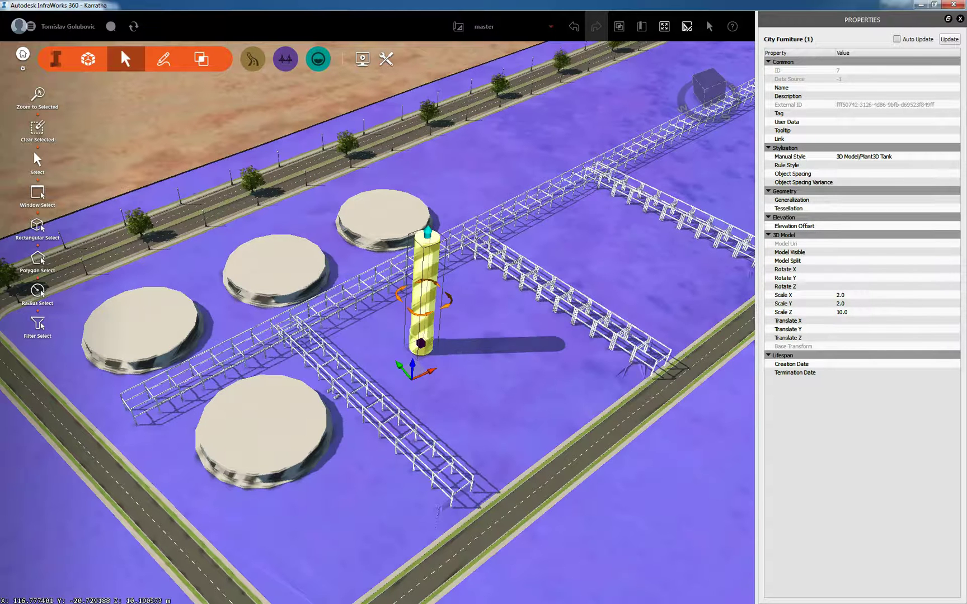
- Move the tall, slender tank toward the long pipe rack and line up two copies beside it between the first two branches
left_click_drag(415, 370, 377, 368)
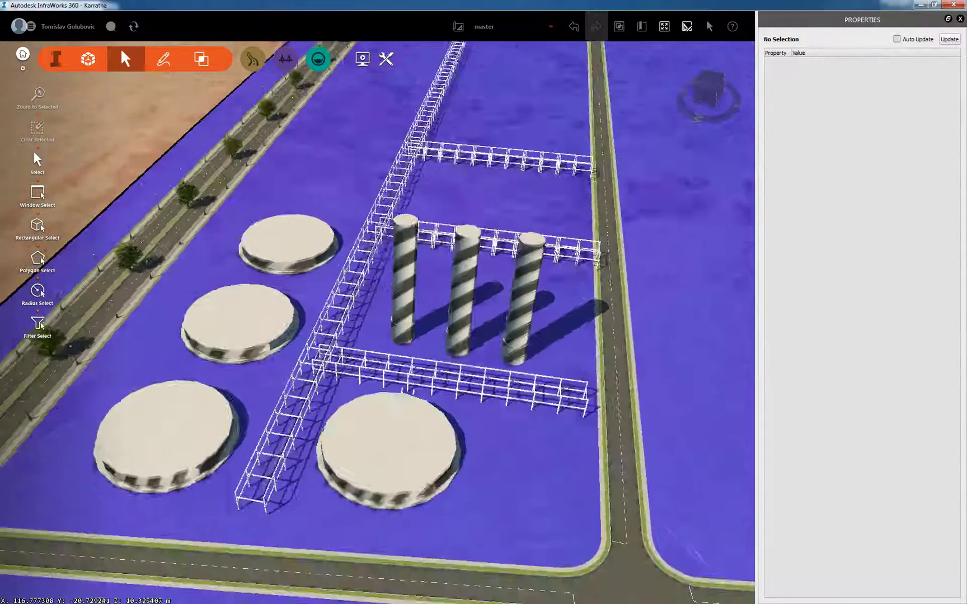
left_click_drag(342, 246, 400, 330)
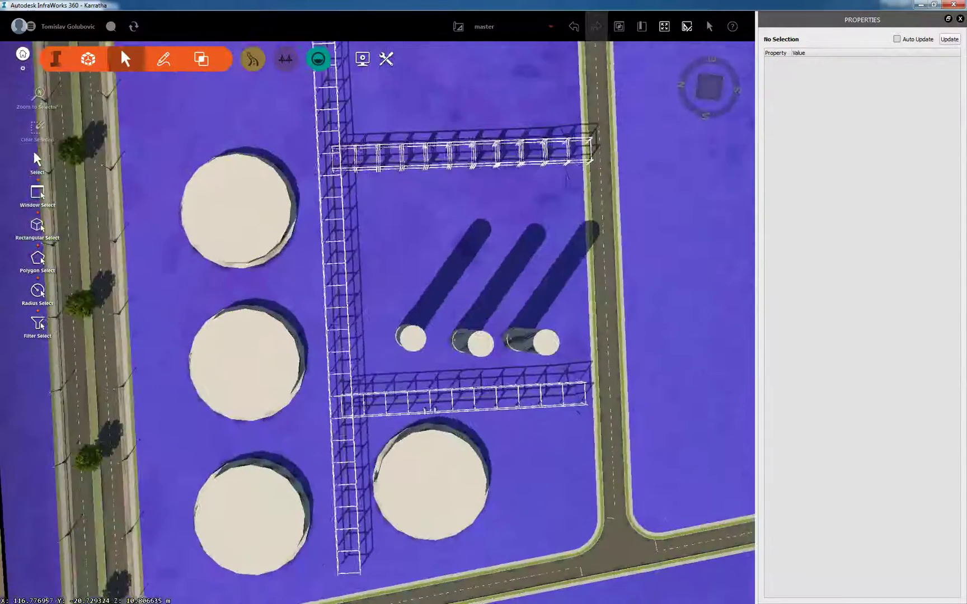
scroll(377, 323, "down", 1)
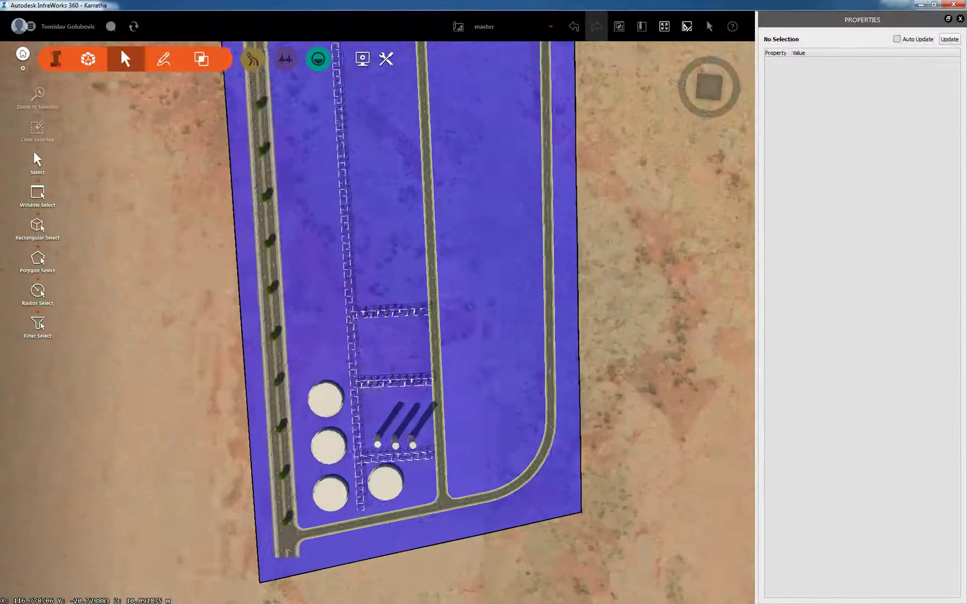
left_click_drag(386, 358, 367, 283)
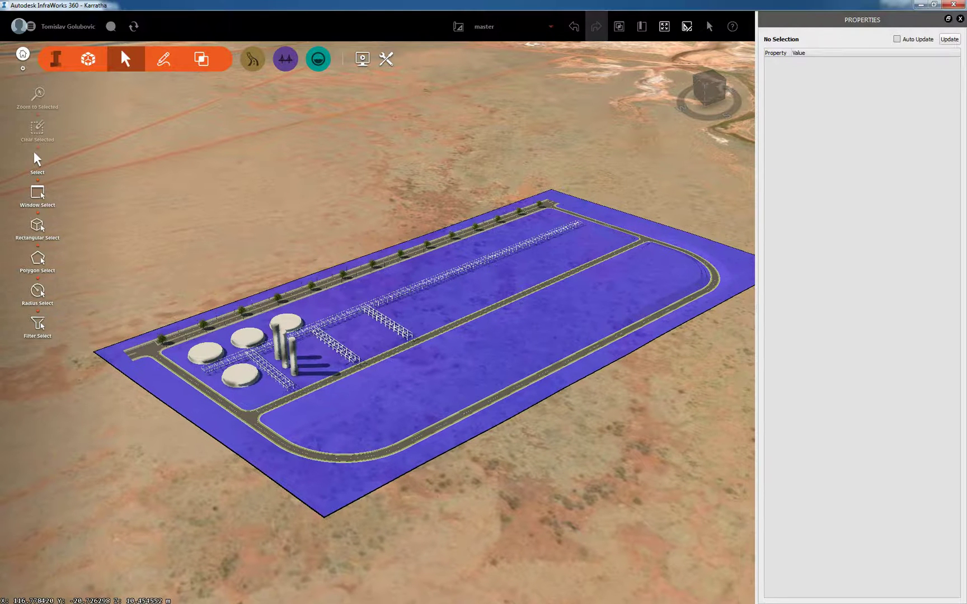
- Open the Storyboard Creator and delete the existing storyboard
left_click(362, 59)
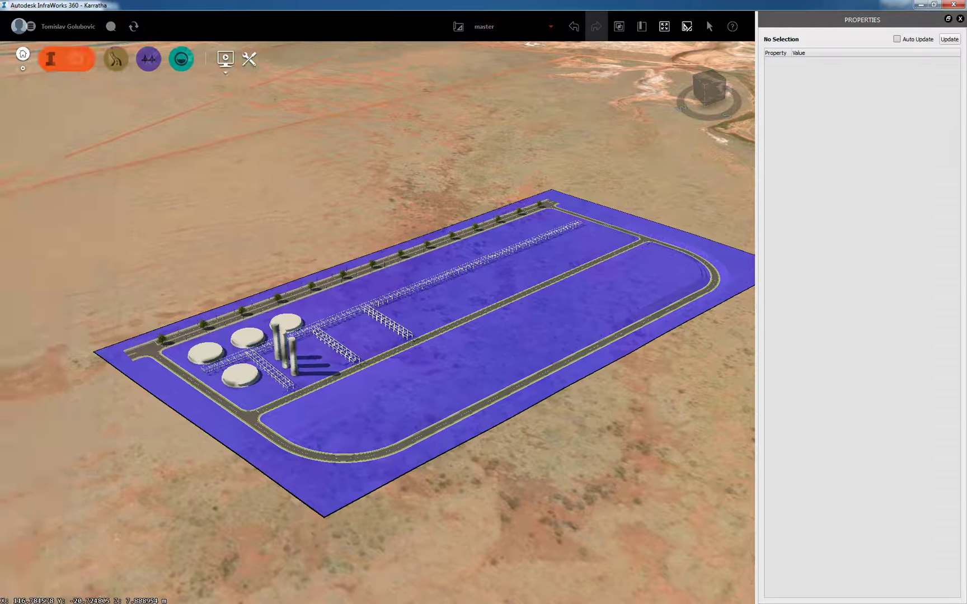
left_click(38, 97)
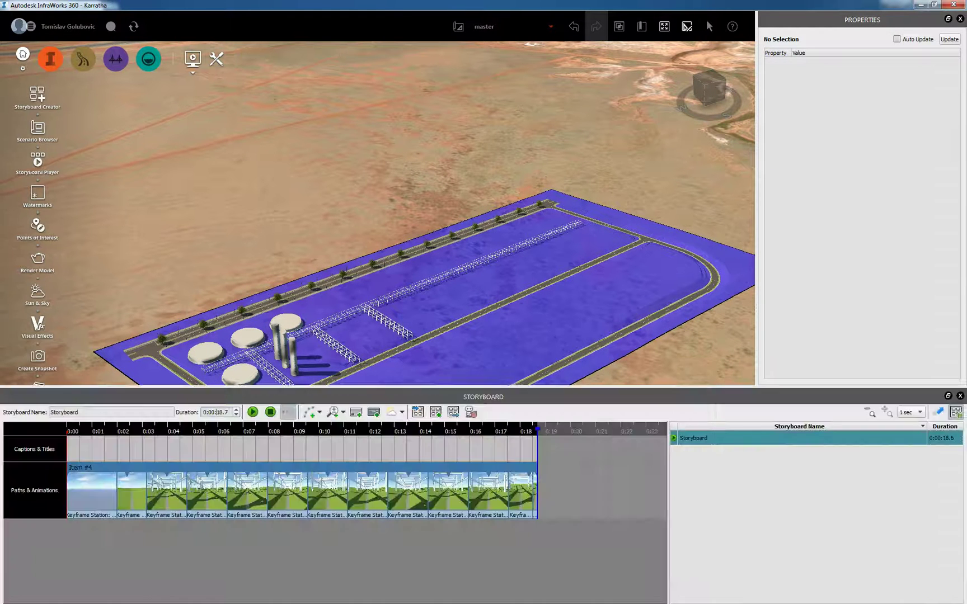
right_click(723, 440)
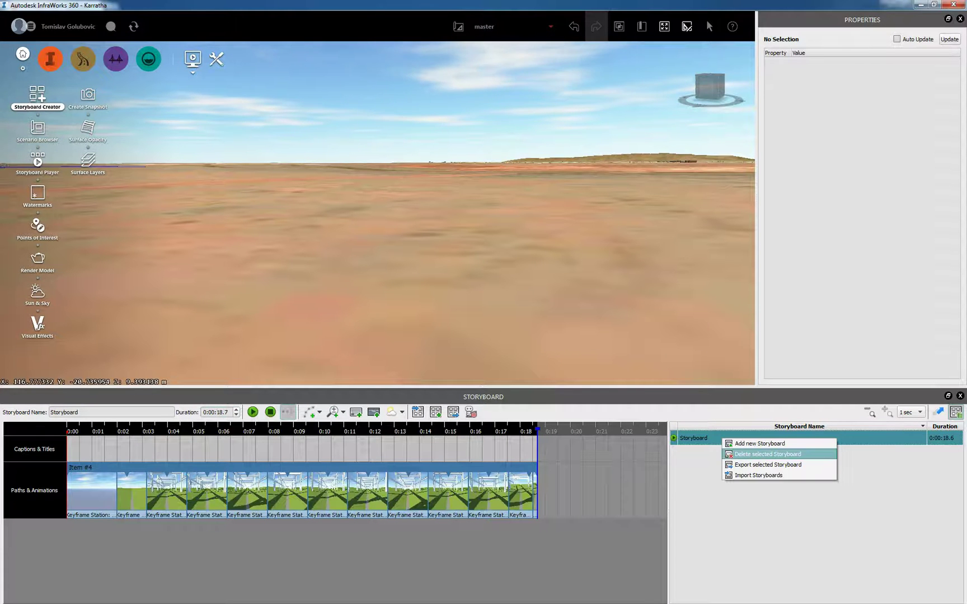
left_click(768, 454)
left_click_drag(380, 196, 401, 274)
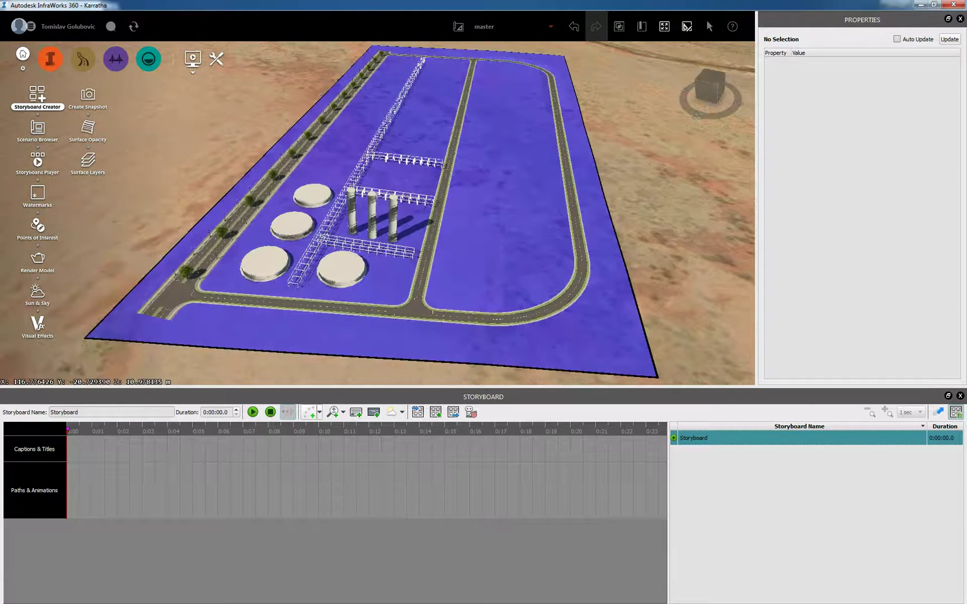
- Add a camera path to the storyboard that follows a design road through the plant, and play it
left_click(343, 413)
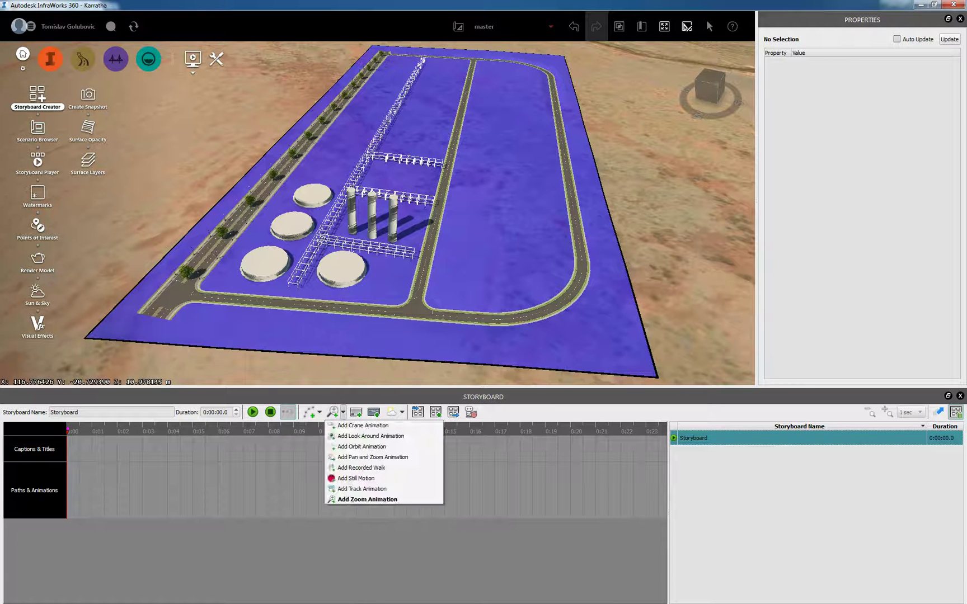
left_click(319, 413)
left_click(319, 412)
left_click(344, 446)
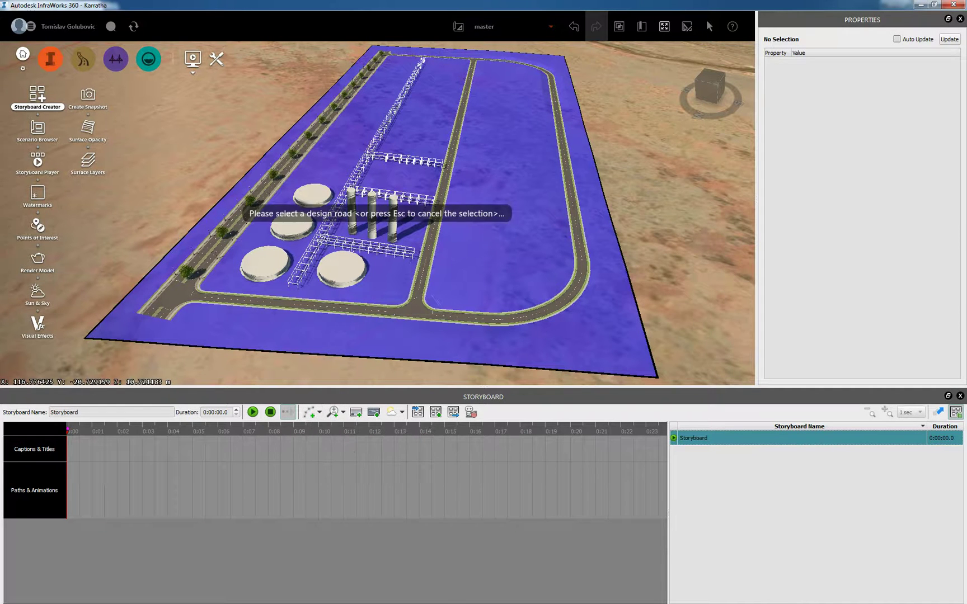
scroll(297, 252, "up", 5)
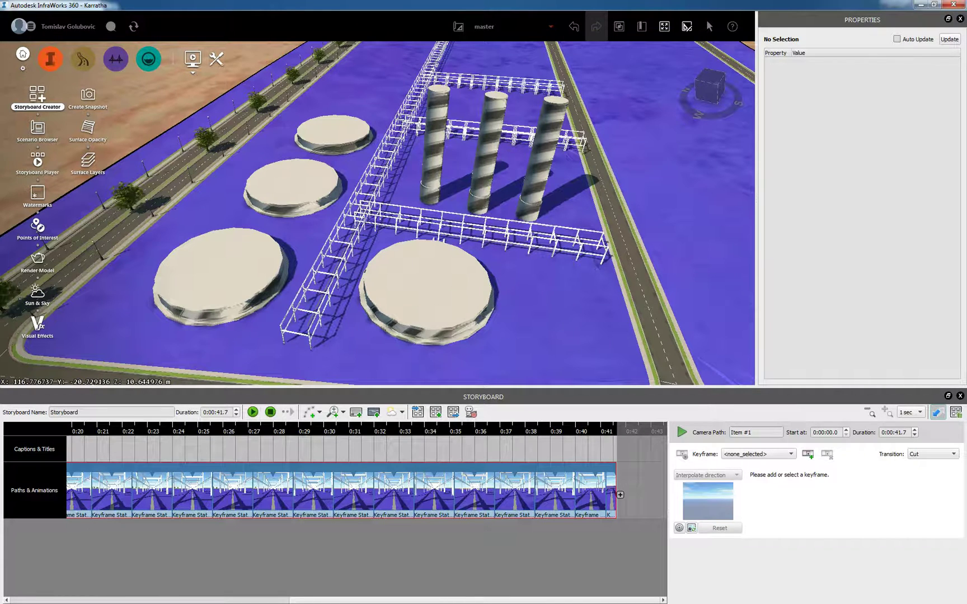
left_click(253, 412)
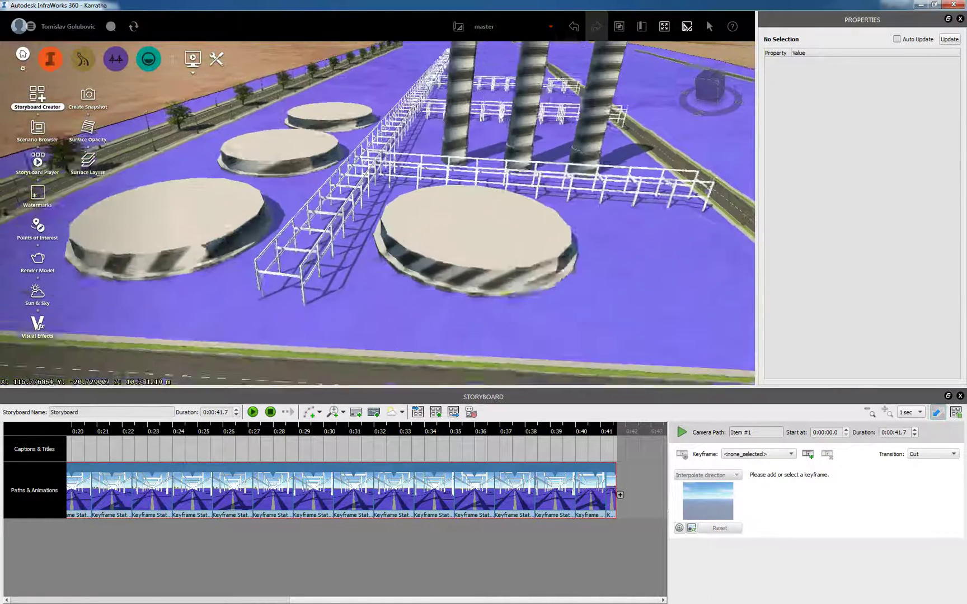
- Find the Semi Truck city furniture style by searching for "truck" and place one on the road in front of the tanks
left_click(83, 58)
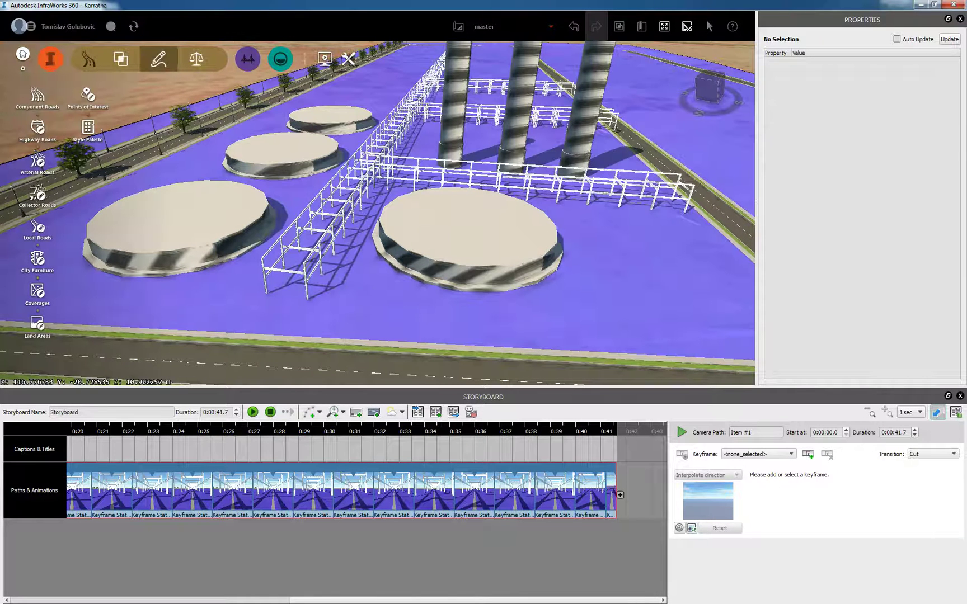
left_click(38, 260)
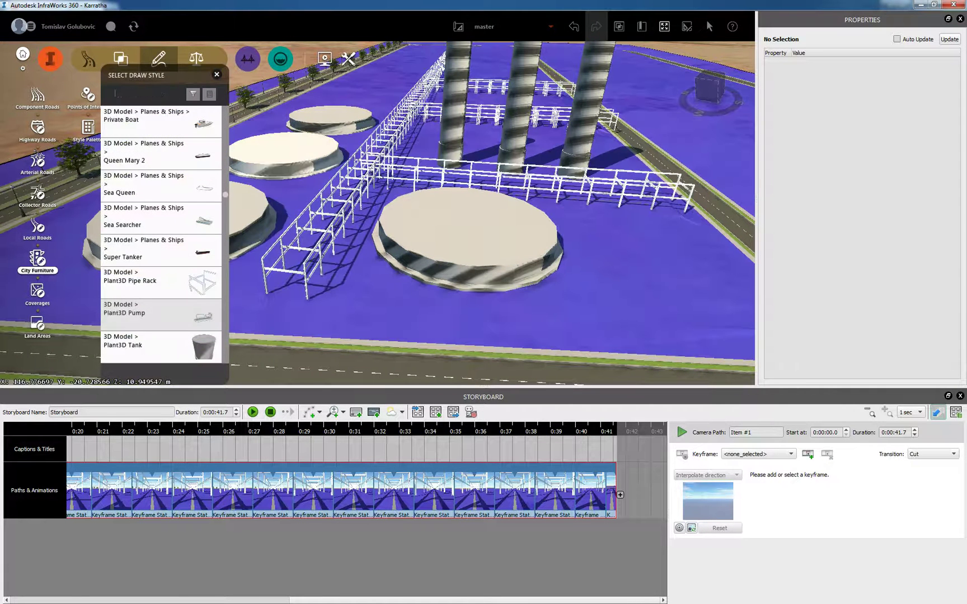
type("truck")
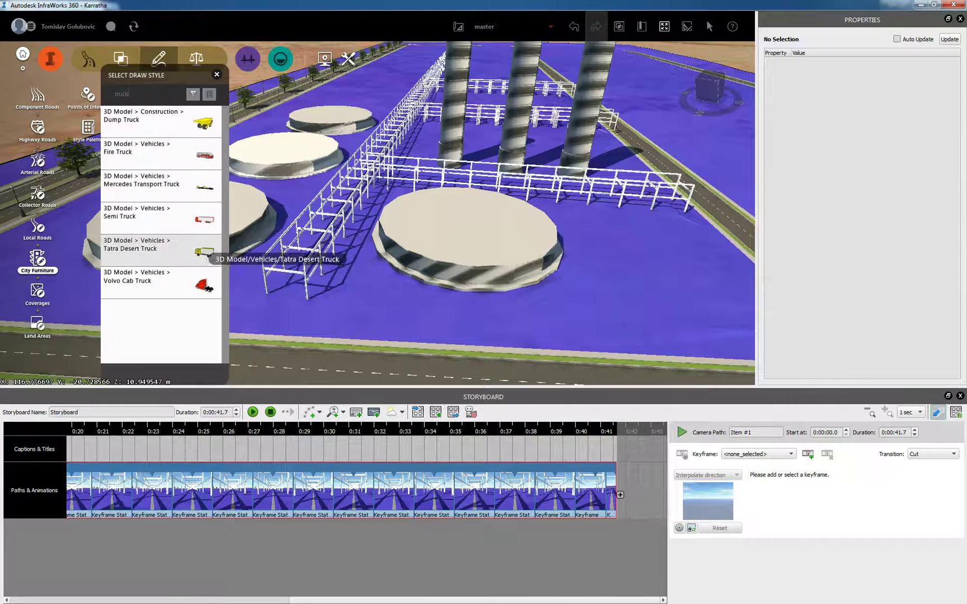
scroll(305, 229, "down", 4)
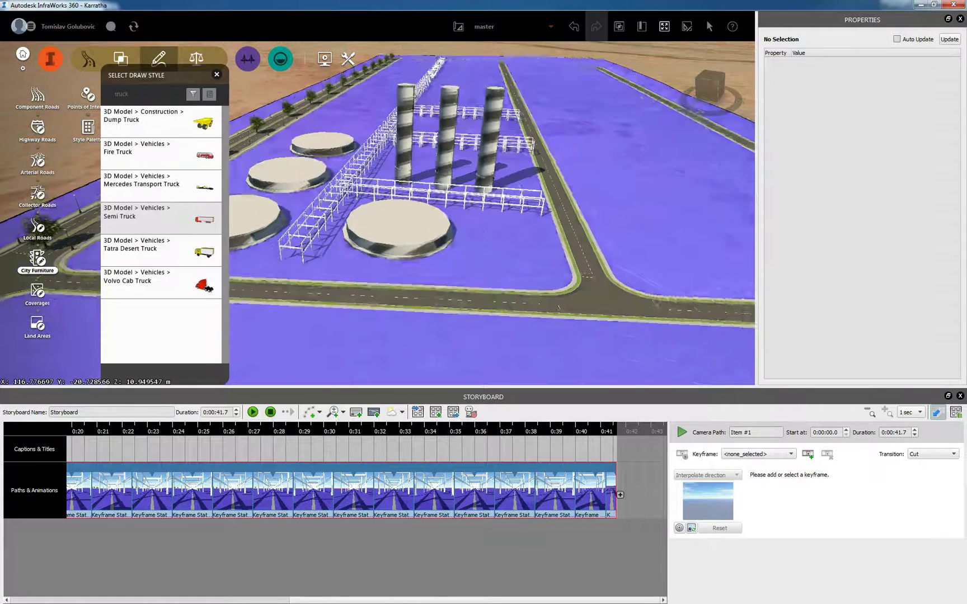
double_click(341, 292)
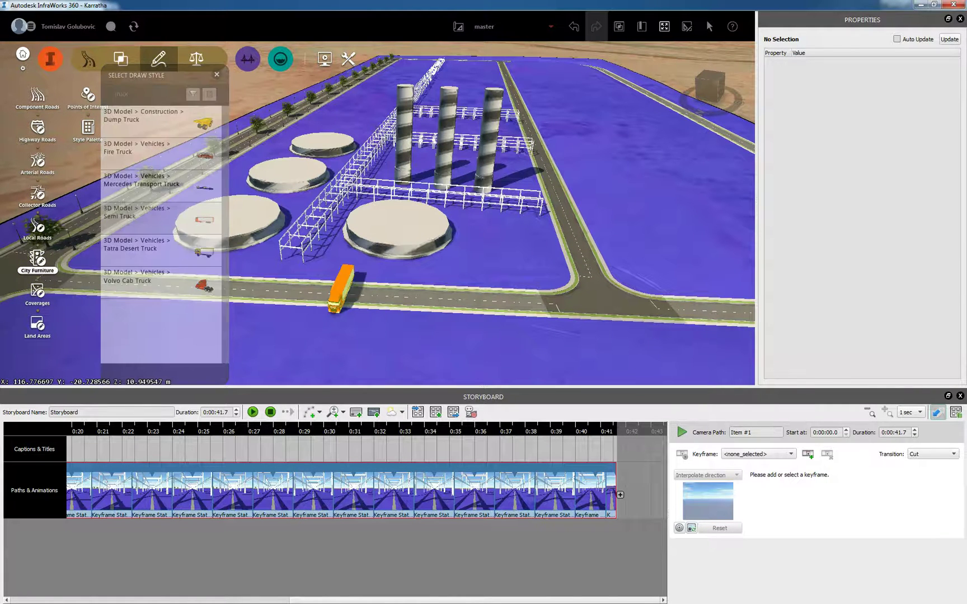
left_click(217, 74)
- Rotate the semi truck about 96° around Z to line up with the road and move it into the lane
scroll(358, 269, "up", 3)
left_click_drag(336, 269, 470, 266)
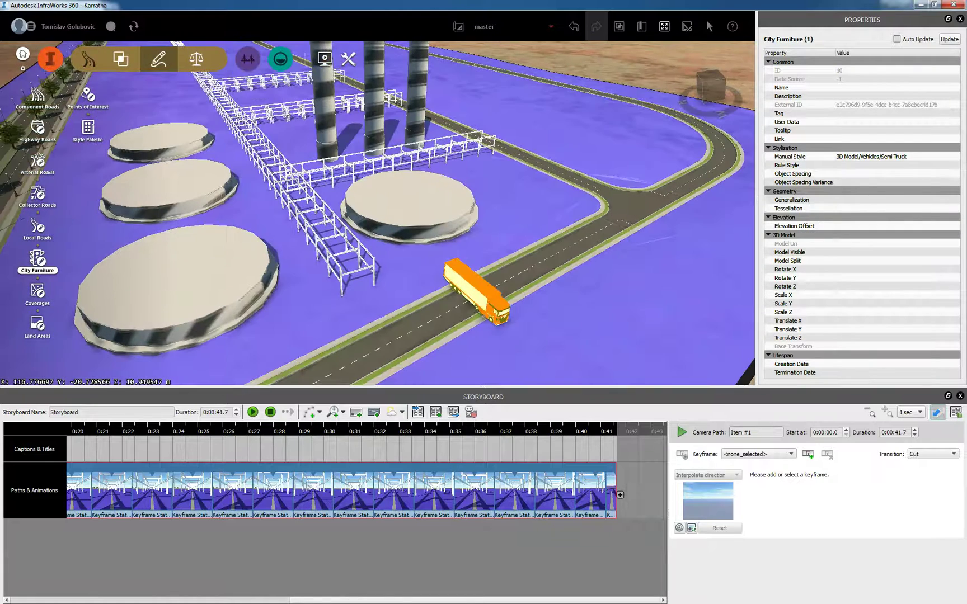
left_click(51, 59)
left_click(123, 59)
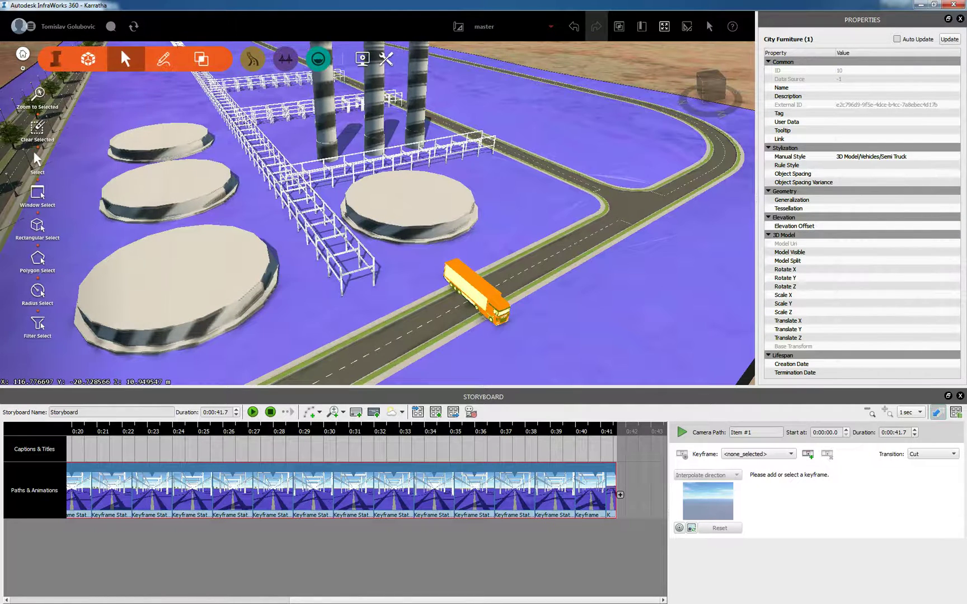
right_click(481, 298)
left_click(499, 307)
left_click_drag(483, 327, 517, 341)
scroll(529, 292, "up", 2)
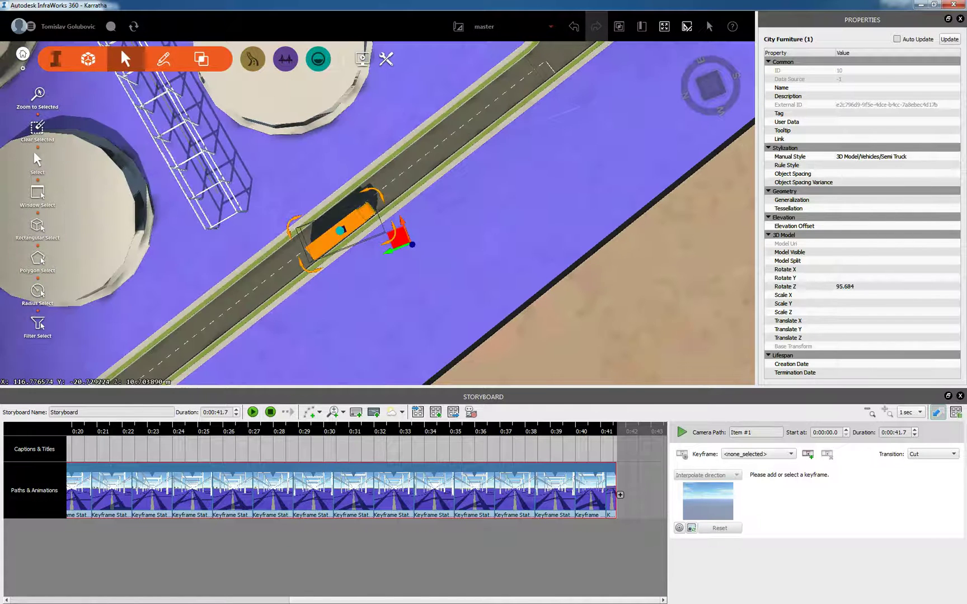
left_click_drag(399, 238, 383, 226)
key("Return")
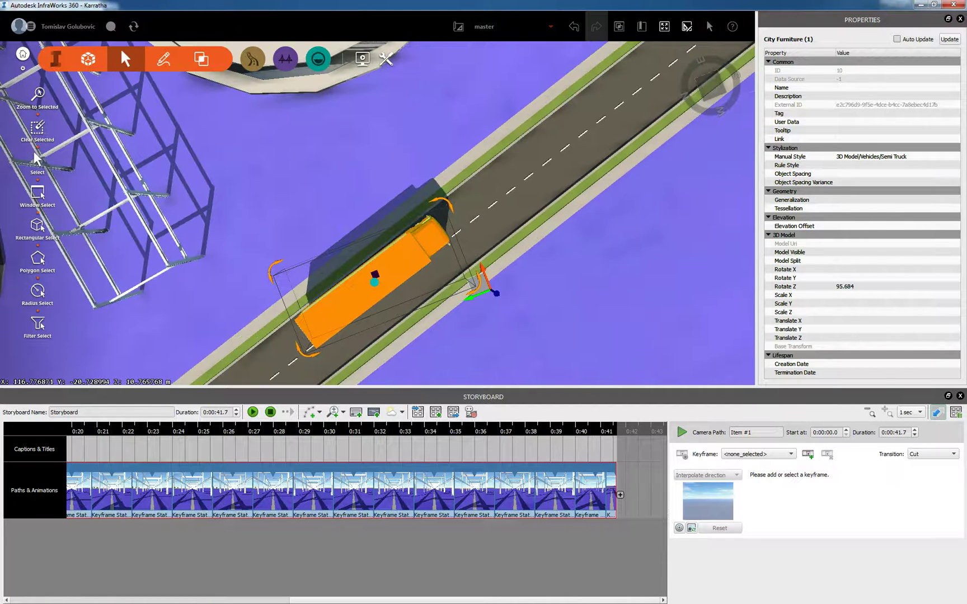
- Search the city furniture styles for "man" and place a Standing Man - Waiting between the truck and the tank
left_click(163, 58)
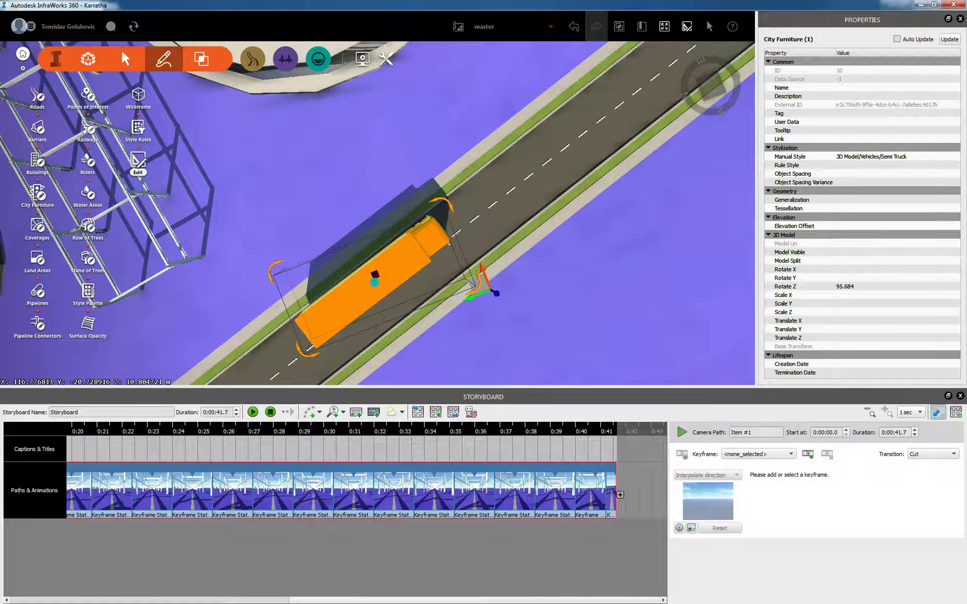
left_click(37, 192)
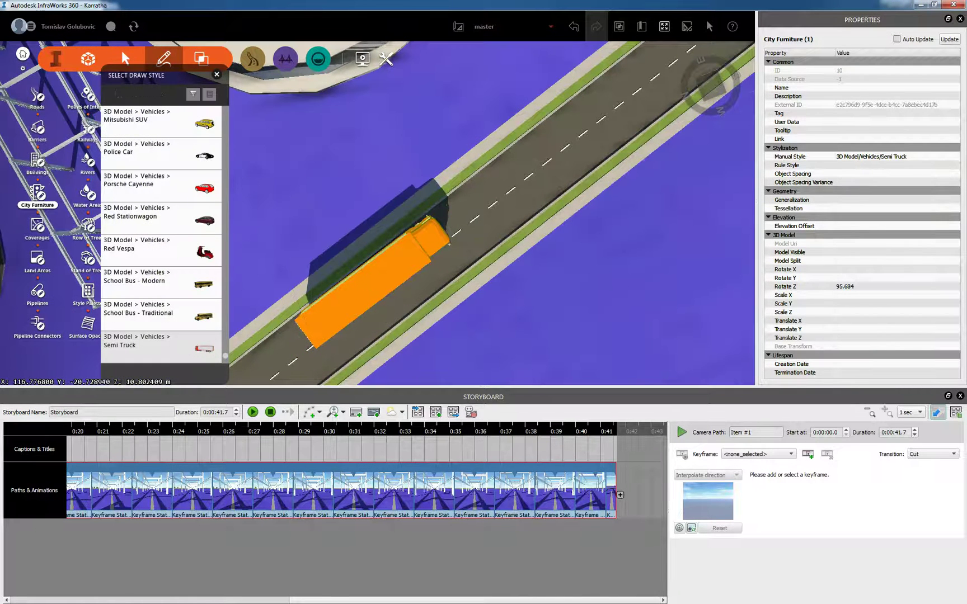
type("per")
key("BackSpace")
key("BackSpace")
key("BackSpace")
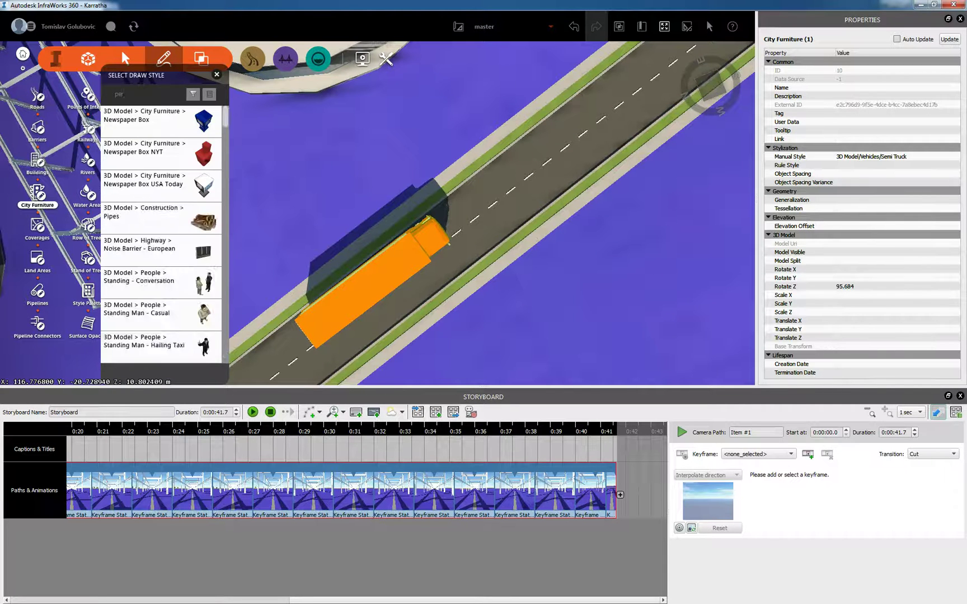
type("man")
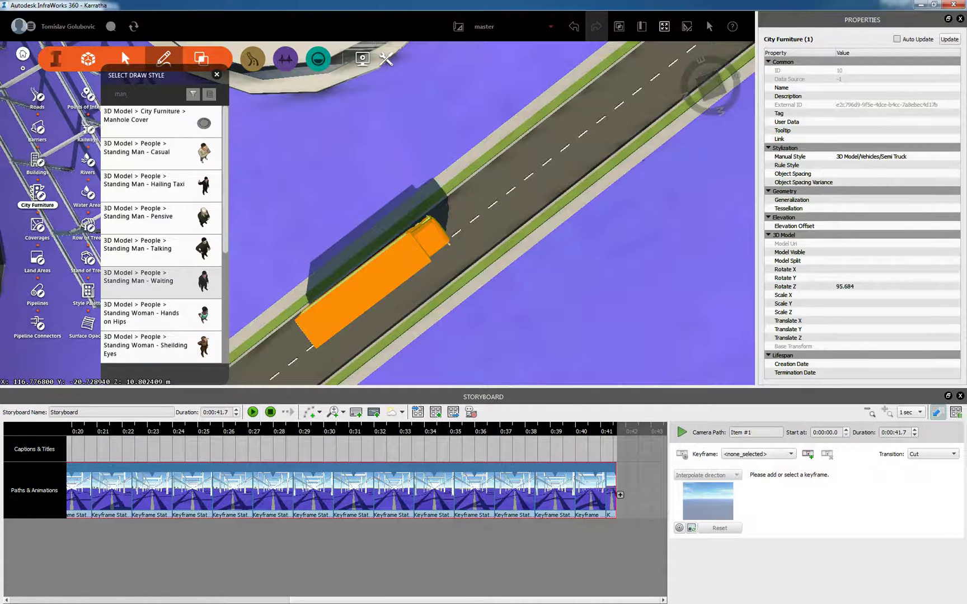
double_click(304, 127)
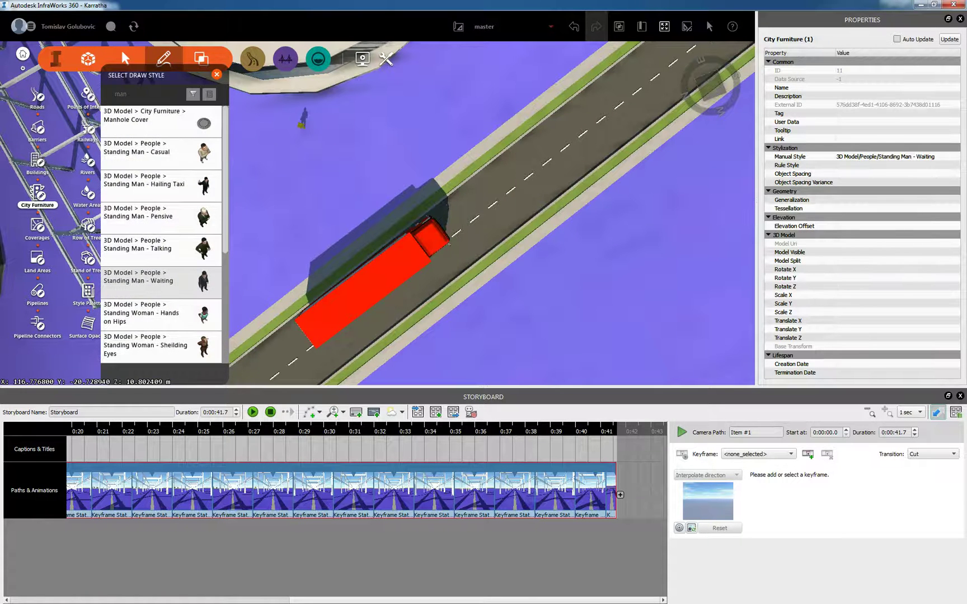
key("Escape")
- Raise the standing man slightly above the ground surface and clear the selection
scroll(306, 115, "up", 5)
left_click_drag(425, 235, 327, 162)
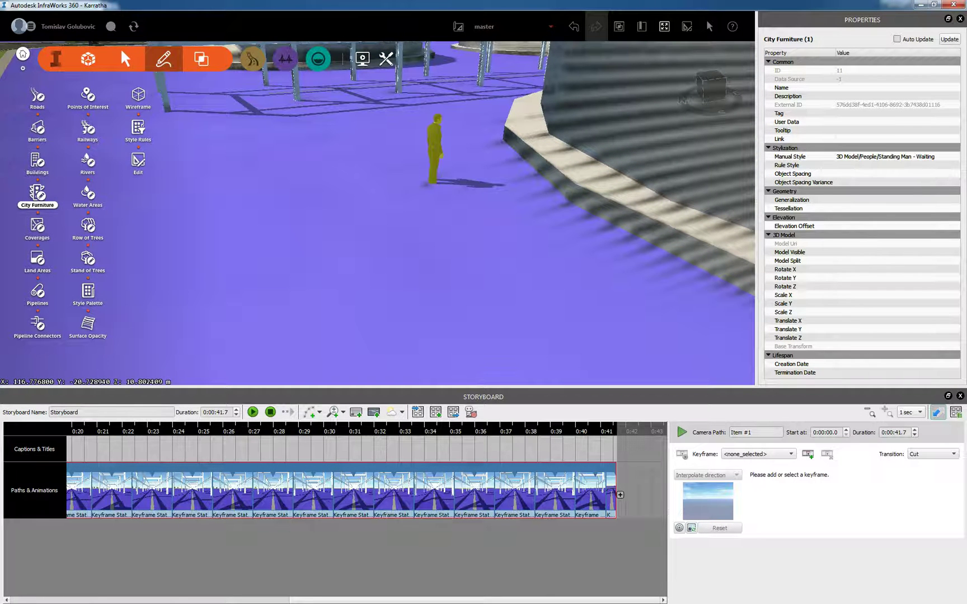
left_click(125, 59)
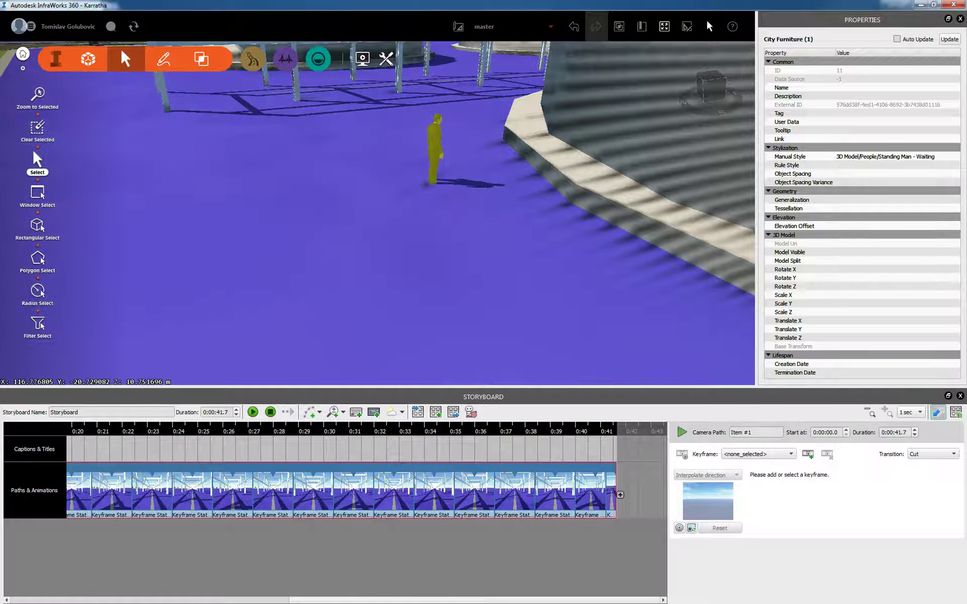
right_click(438, 138)
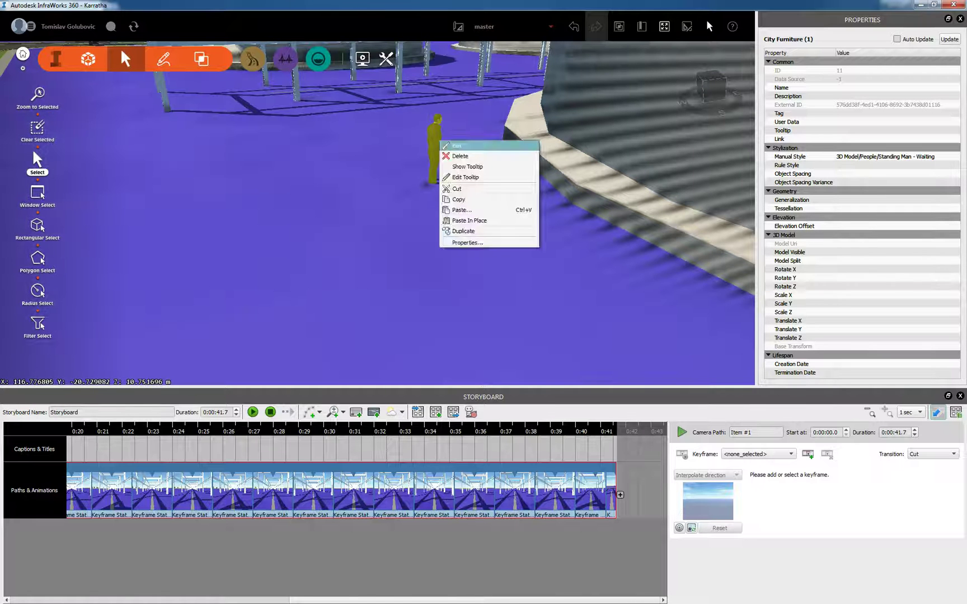
left_click(455, 144)
left_click_drag(423, 181, 423, 176)
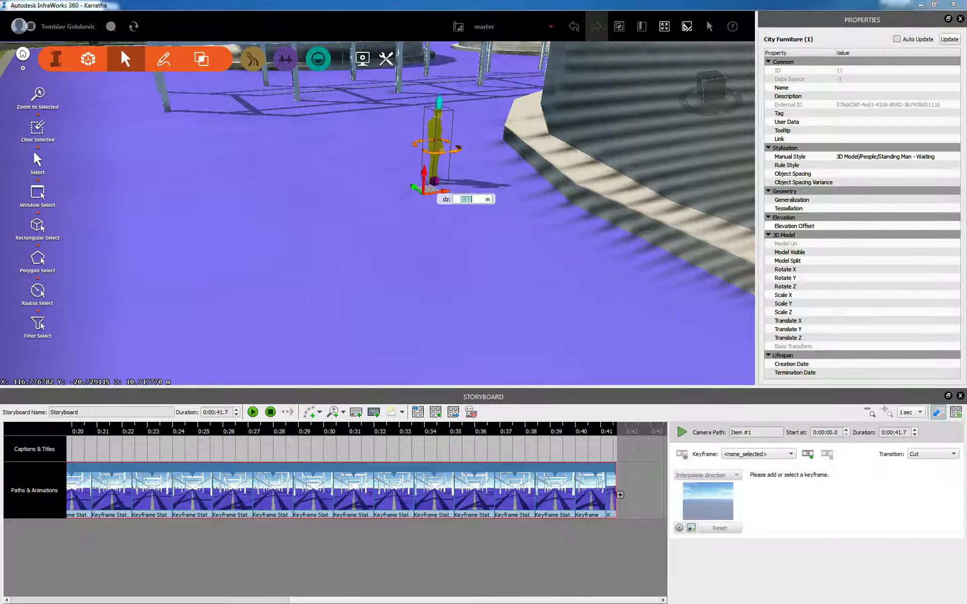
key("Return")
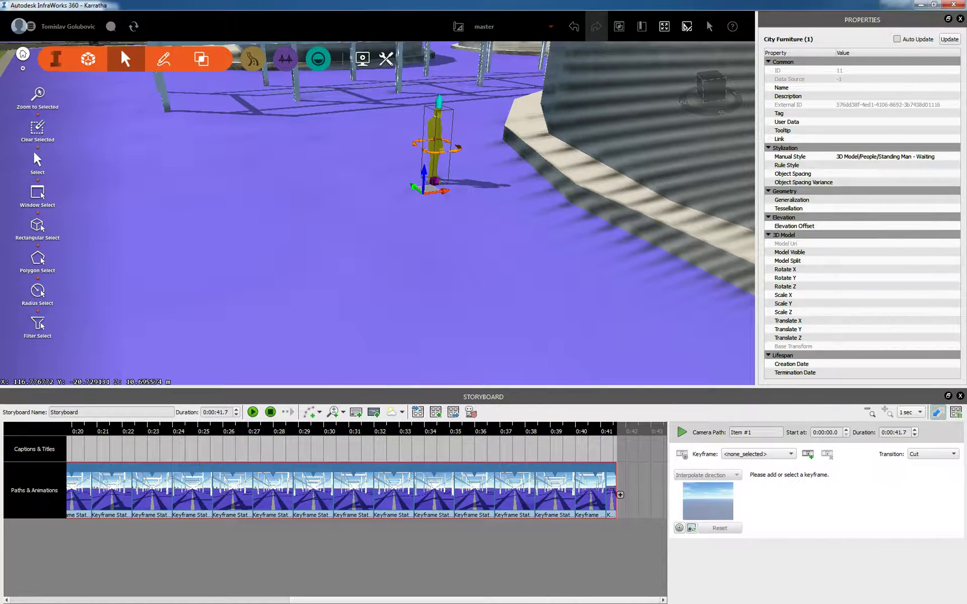
left_click(440, 231)
scroll(440, 231, "down", 5)
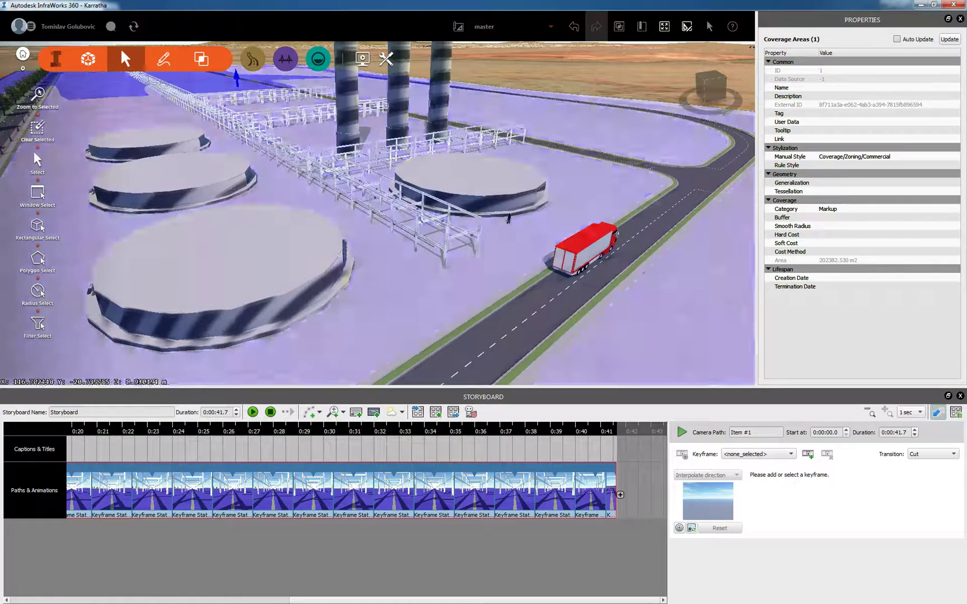
key("Escape")
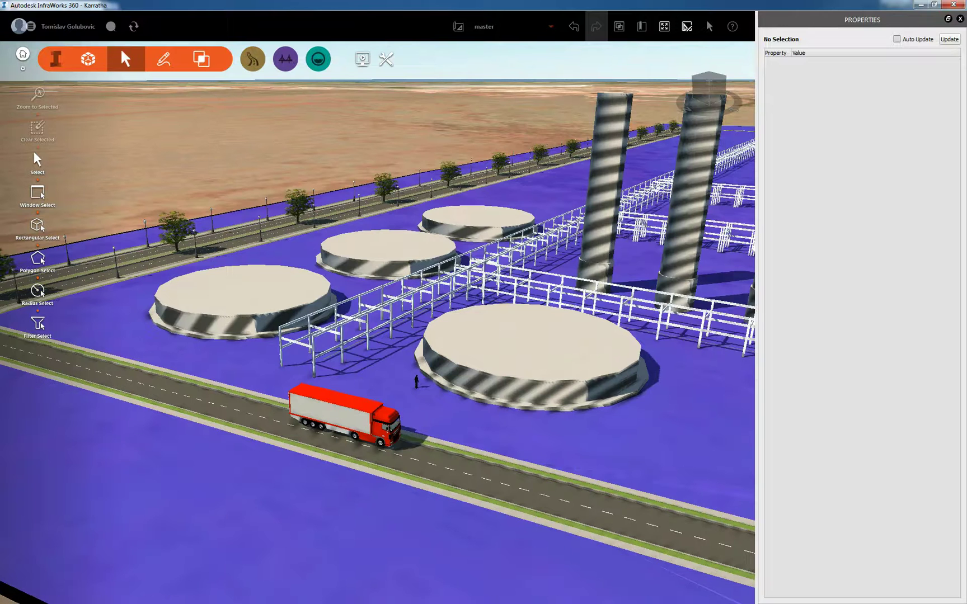
- Open the Sun & Sky settings and set the time to 09:35 and the date to 20/06/2015
left_click(202, 59)
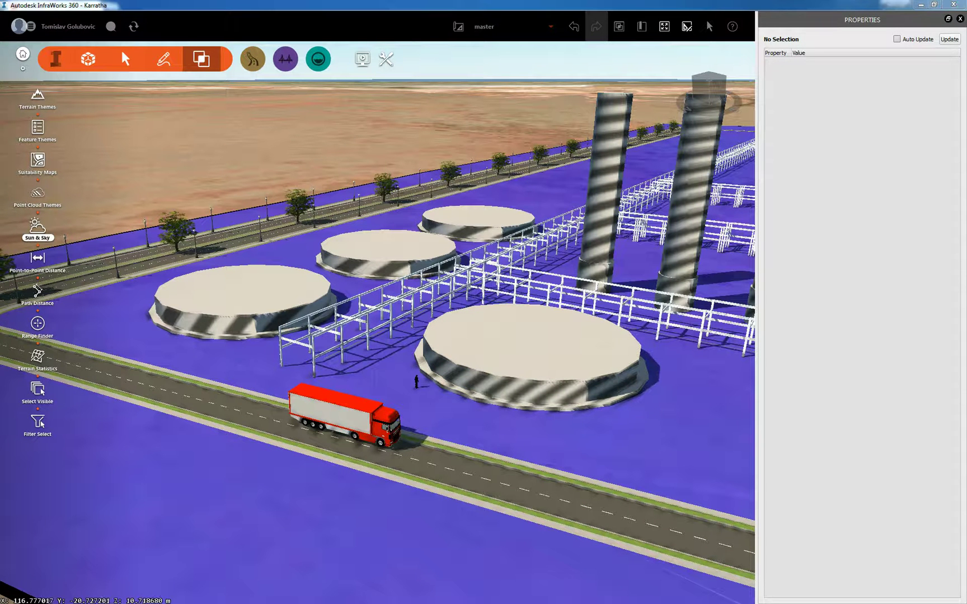
left_click(37, 229)
left_click_drag(144, 335, 814, 109)
mouse_move(827, 163)
left_mouse_down()
mouse_move(800, 164)
mouse_move(818, 164)
left_mouse_up()
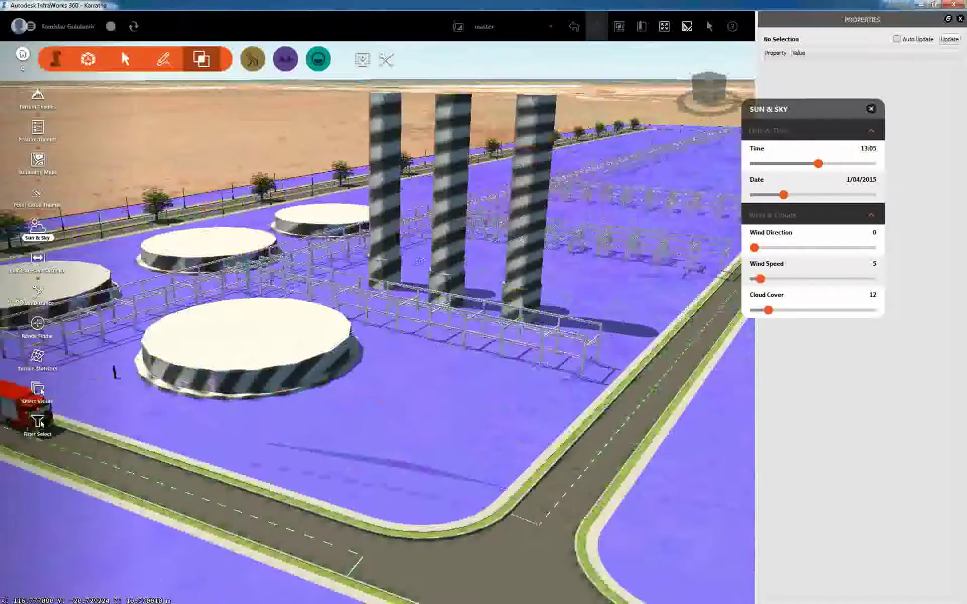
left_click_drag(566, 369, 494, 429)
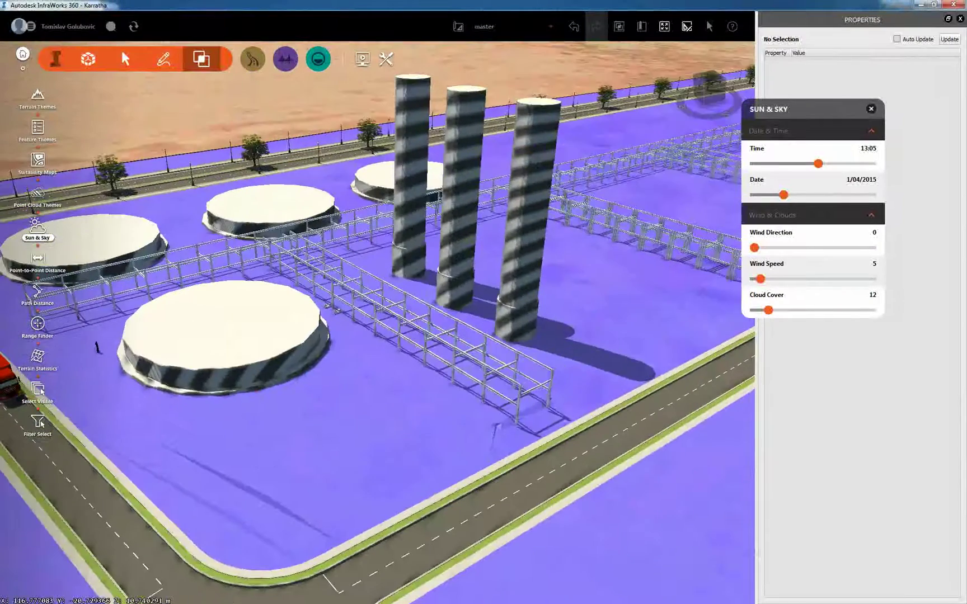
left_click_drag(818, 163, 811, 195)
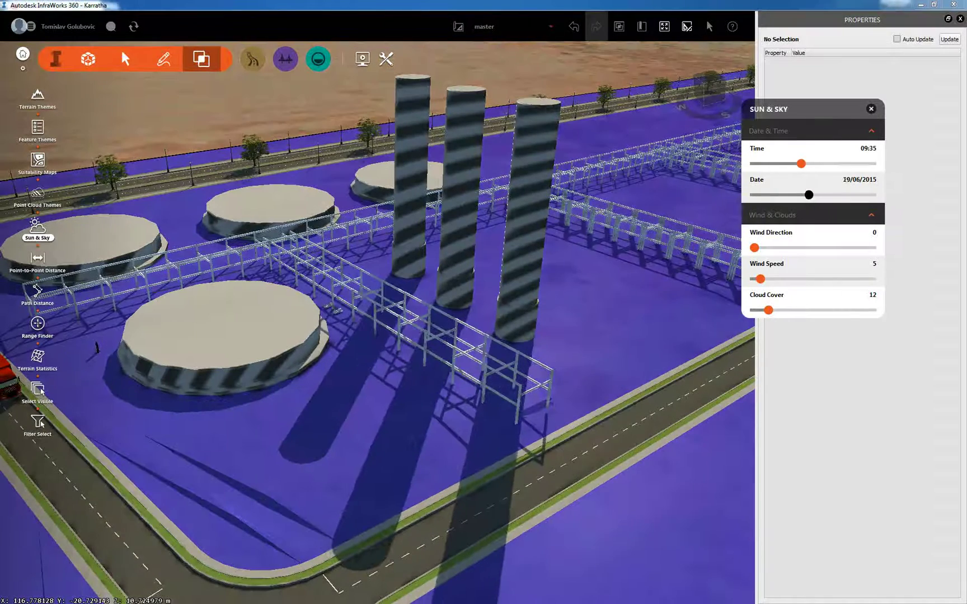
- Set the wind direction to 270, the wind speed to 31 and the cloud cover to 69
left_click_drag(377, 347, 377, 283)
left_click_drag(755, 248, 766, 248)
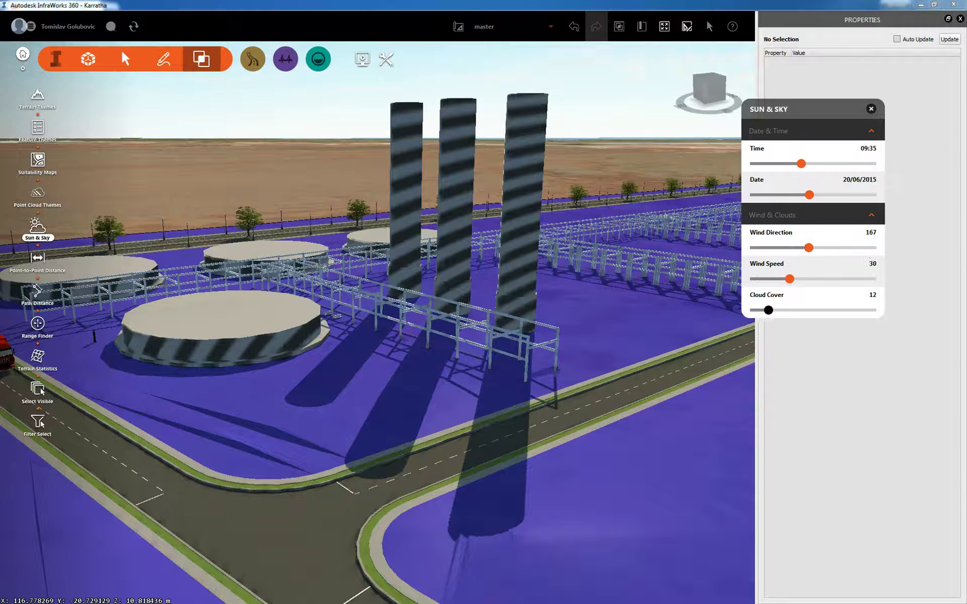
left_click_drag(785, 310, 833, 310)
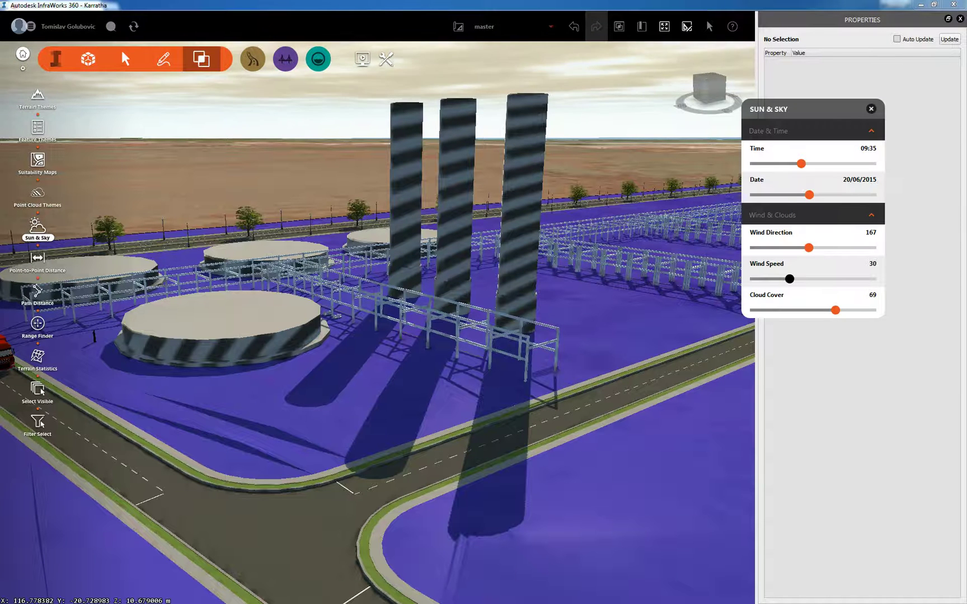
left_click_drag(789, 279, 843, 247)
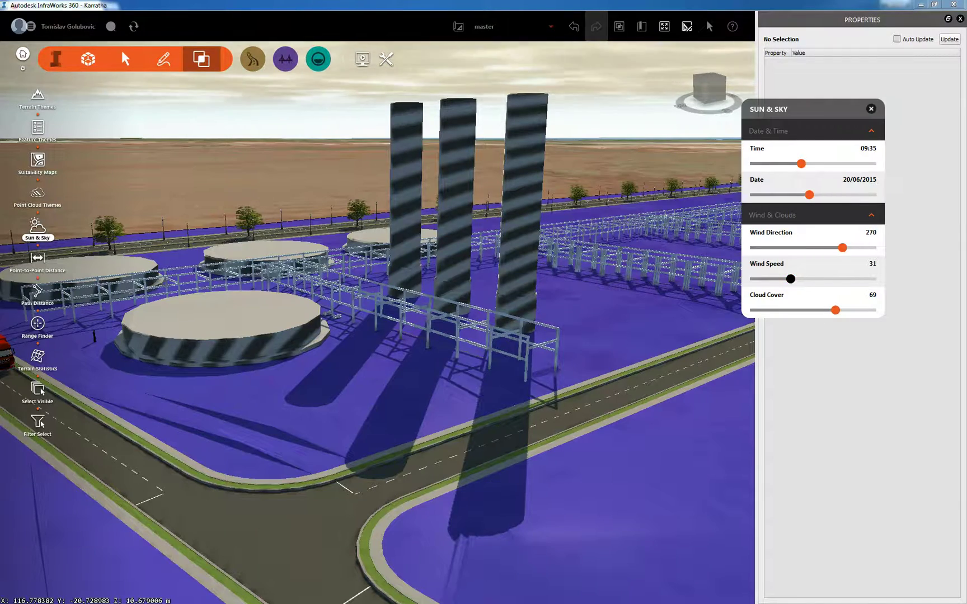
left_click_drag(548, 336, 615, 378)
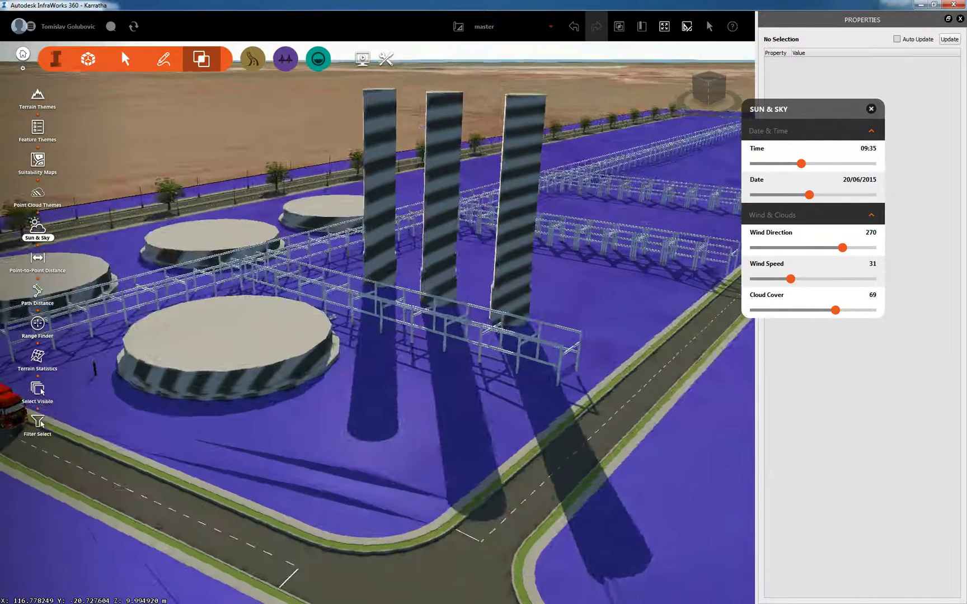
scroll(378, 322, "down", 5)
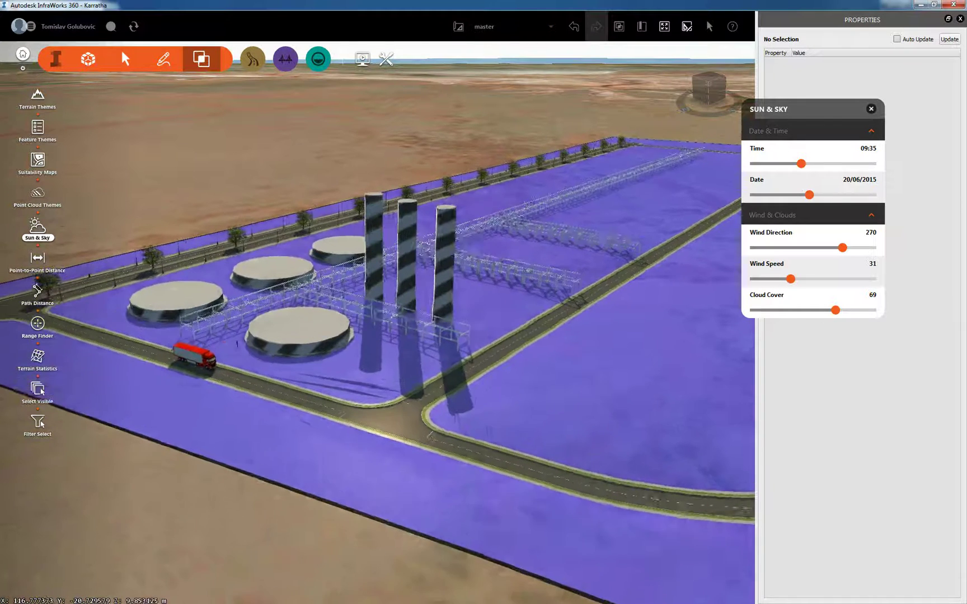